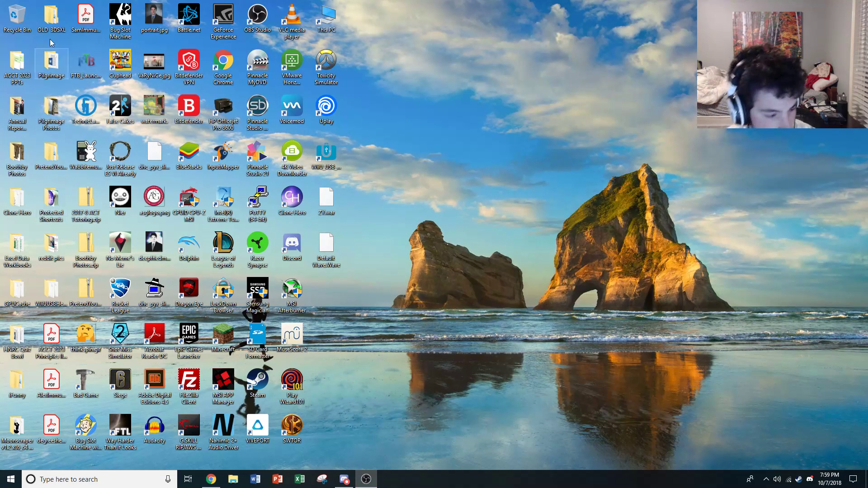
key(alt+Tab)
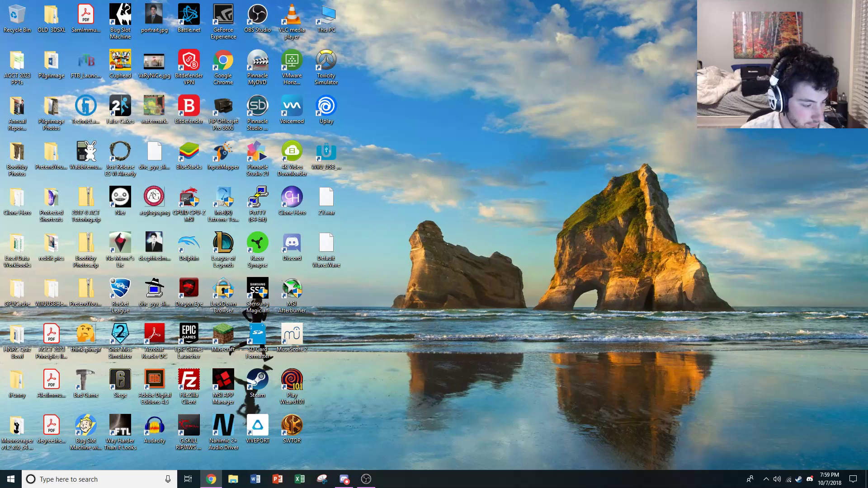
key(alt+Tab)
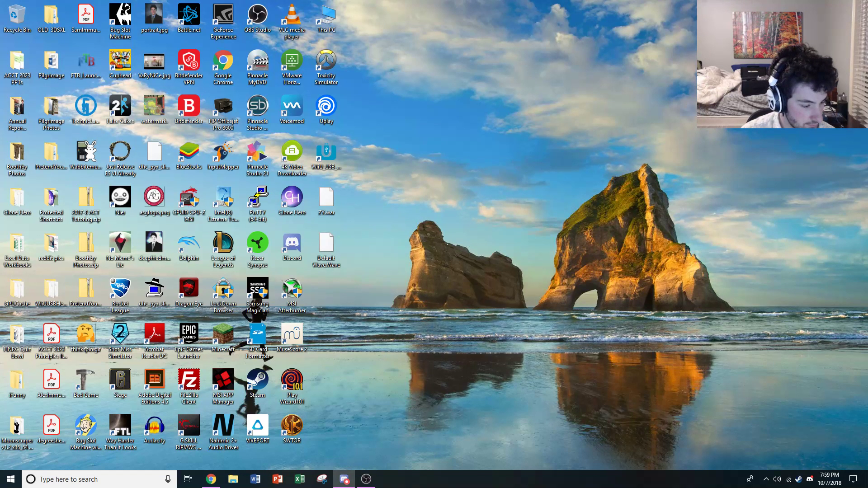
key(alt+Tab)
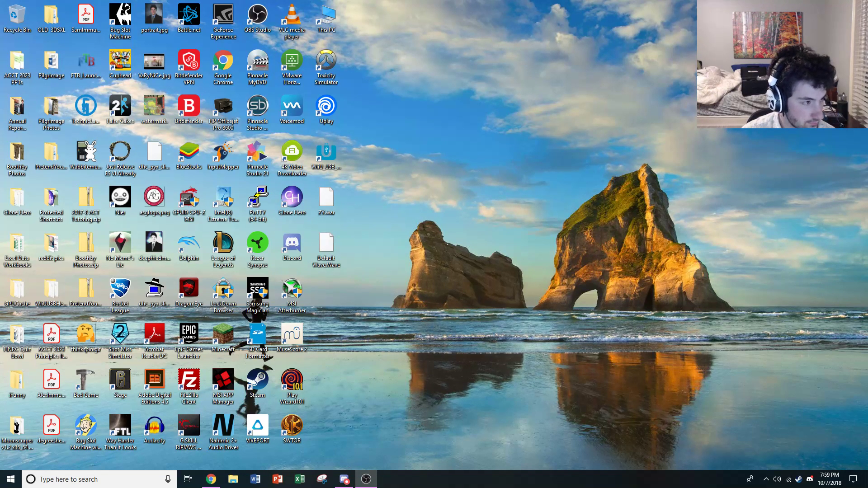
key(alt+Tab)
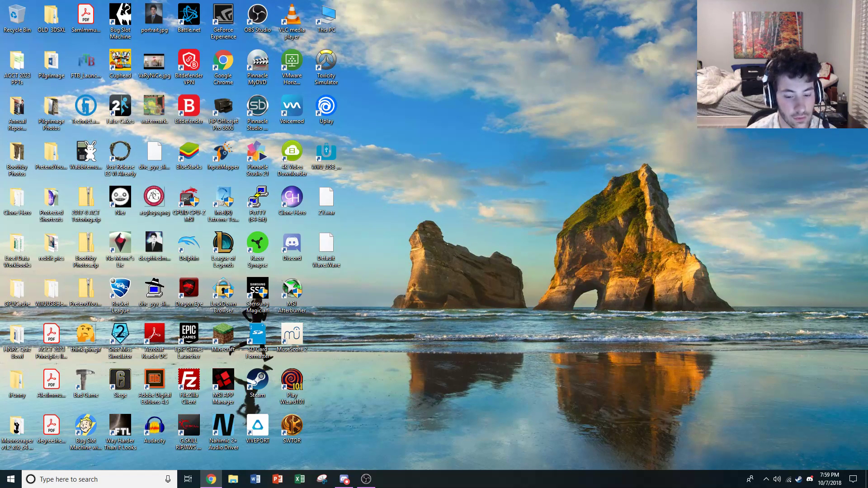
Open a new Chrome window, go to Blackboard Learn at learn.uark.edu and sign in with the saved UARK account
right_click(219, 481)
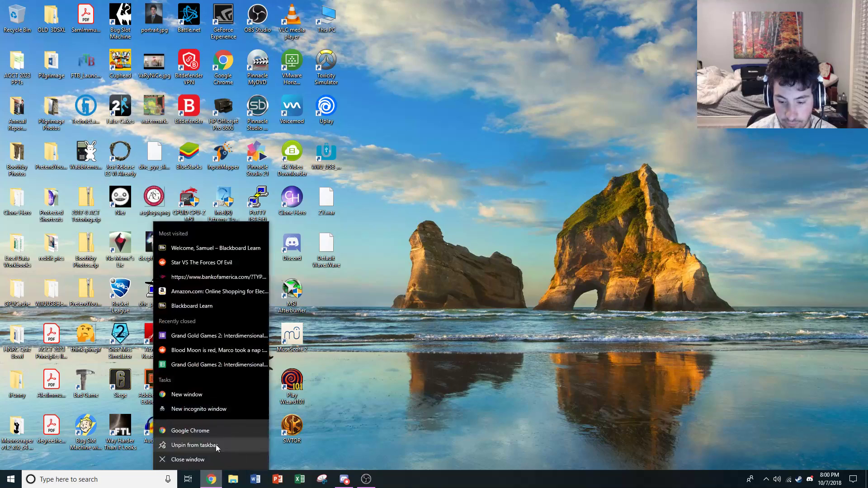
click(192, 429)
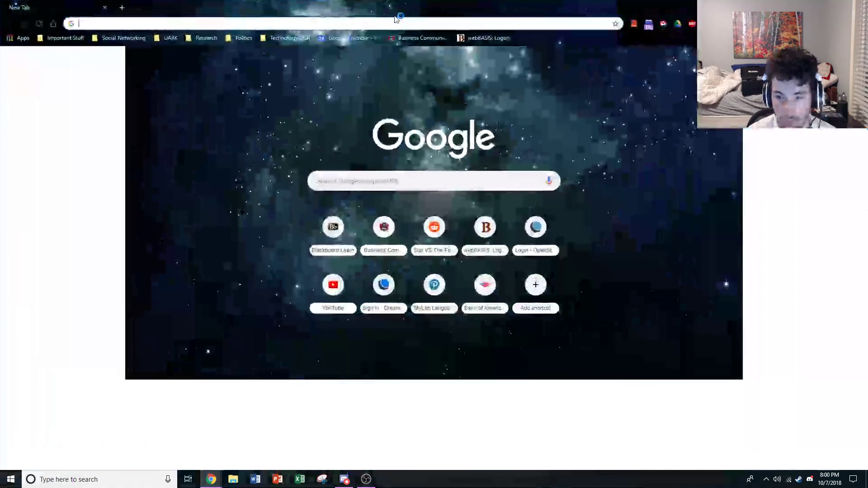
text(learn.uark.edu/webapps/portal/execute/tabs/tabAction?tab_tab_group_id=_1_1)
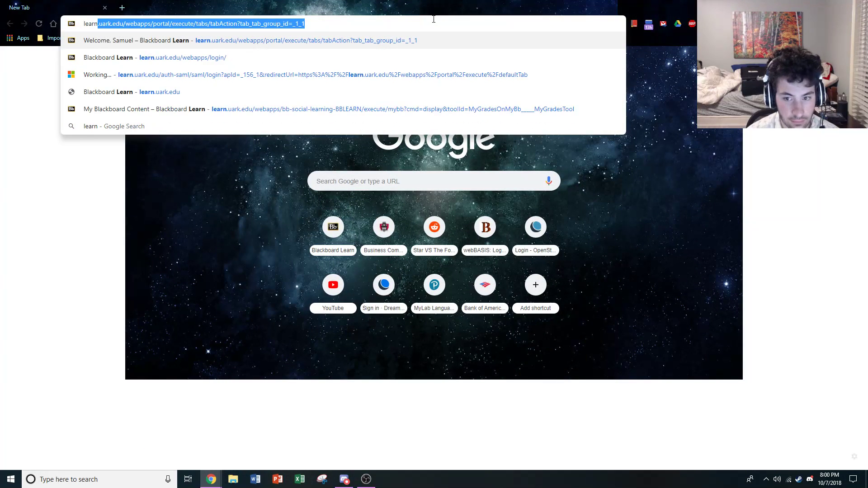
key(Return)
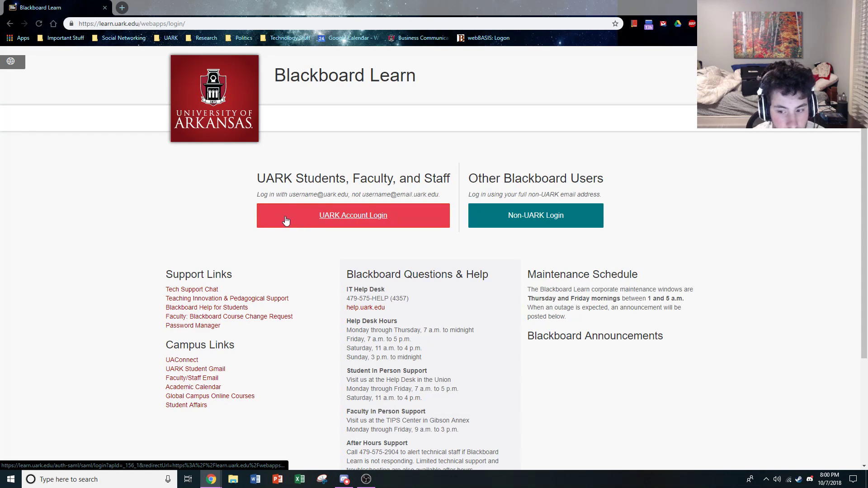
click(286, 220)
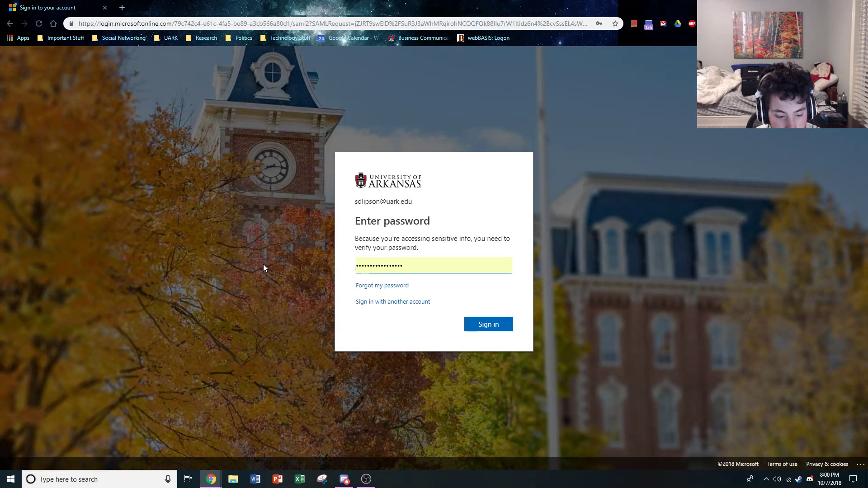
click(485, 325)
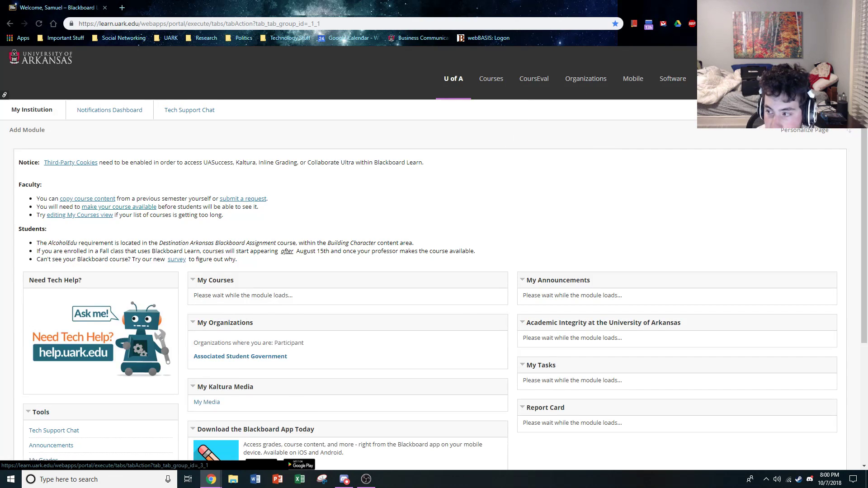
Open the Blackboard updates page and dismiss all the SPAN 2003 and SCMT 2103H notifications
click(784, 52)
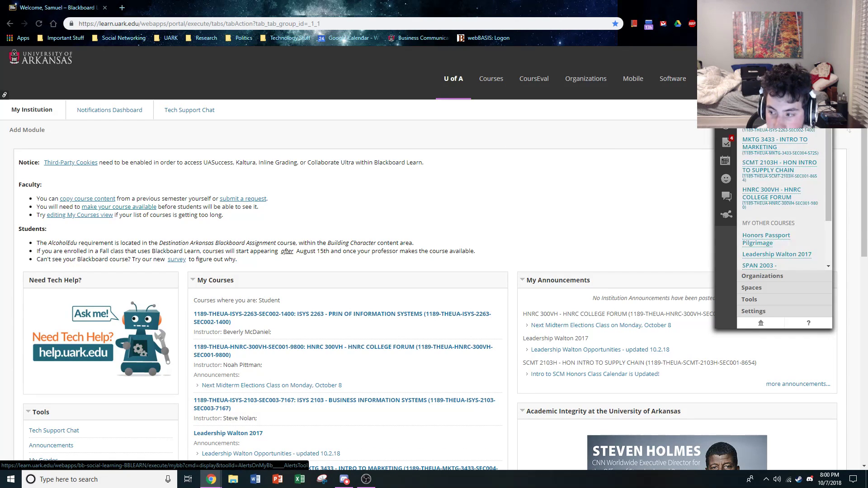
click(726, 124)
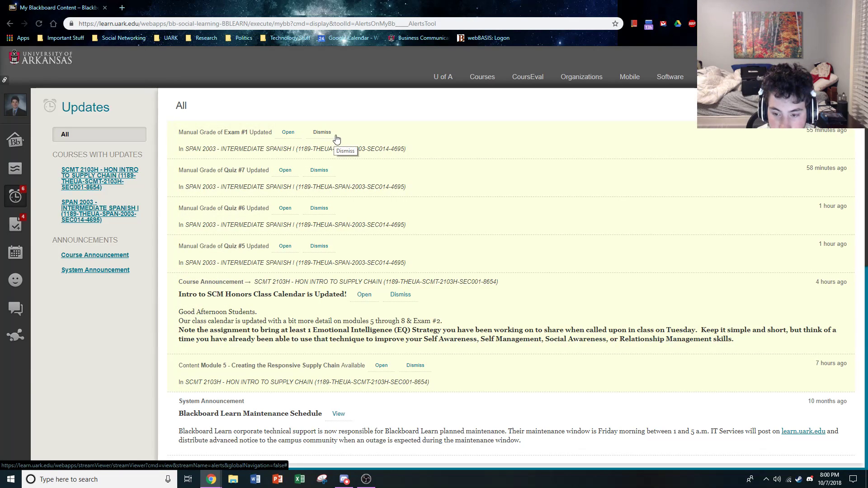
click(336, 135)
click(320, 132)
click(319, 133)
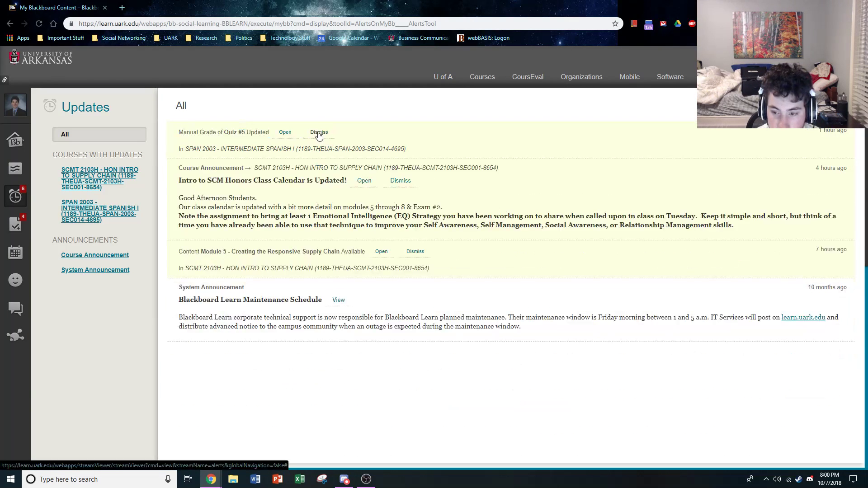
click(320, 133)
click(400, 139)
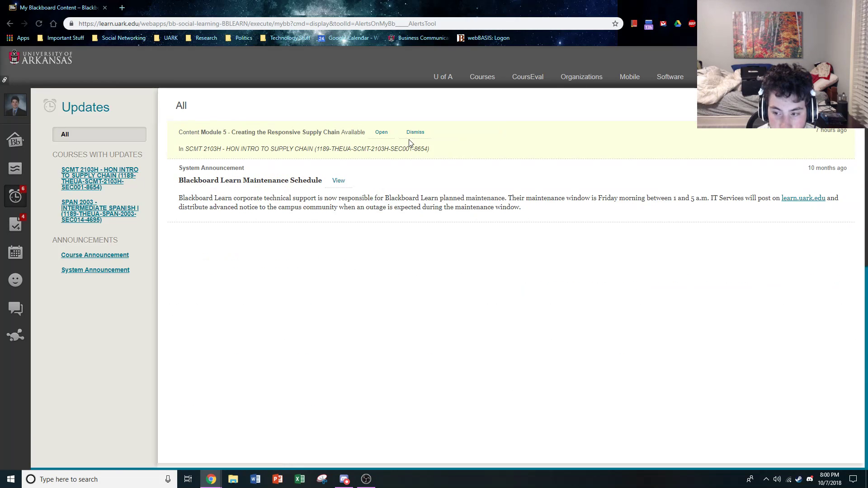
click(414, 132)
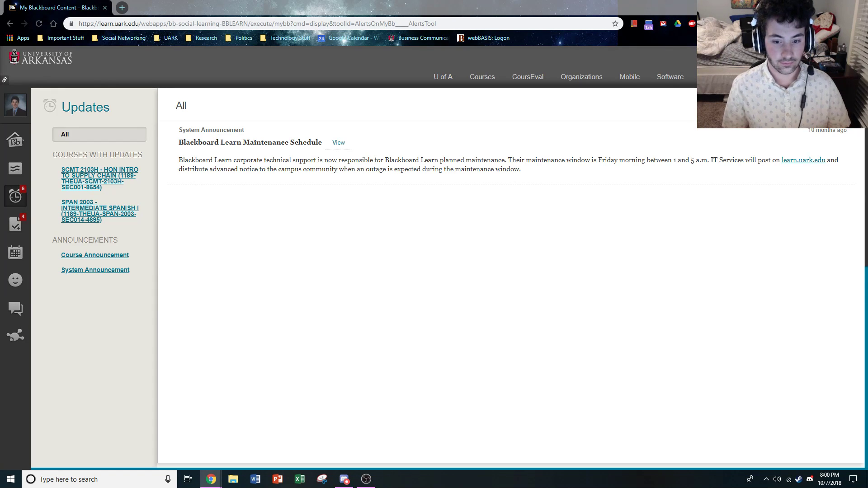
click(370, 482)
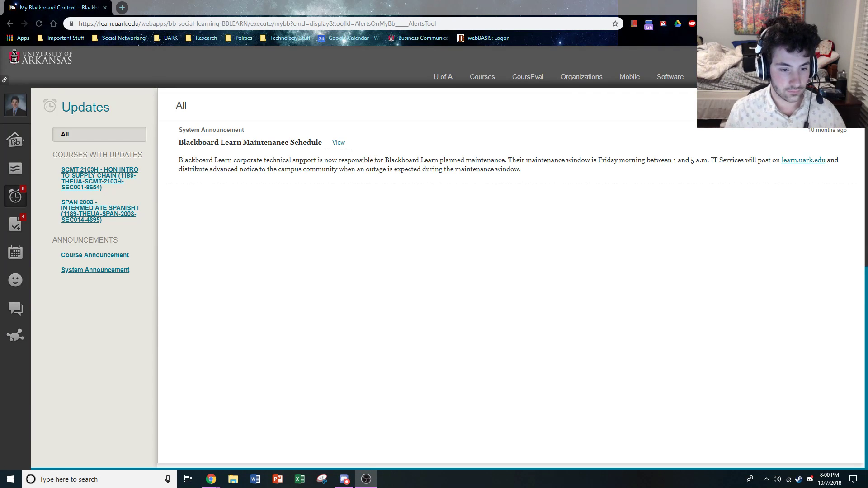
key(alt+Tab)
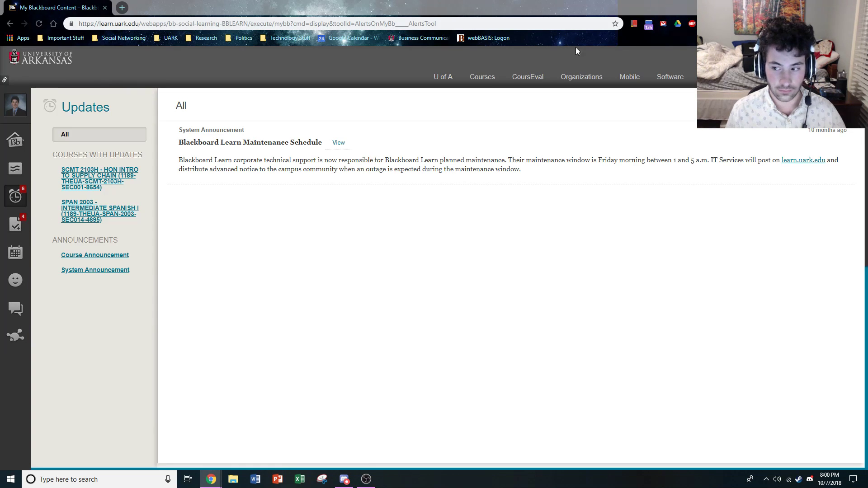
Open the ISYS 2103 - Business Information Systems course and look through its Excel Modules page
click(484, 78)
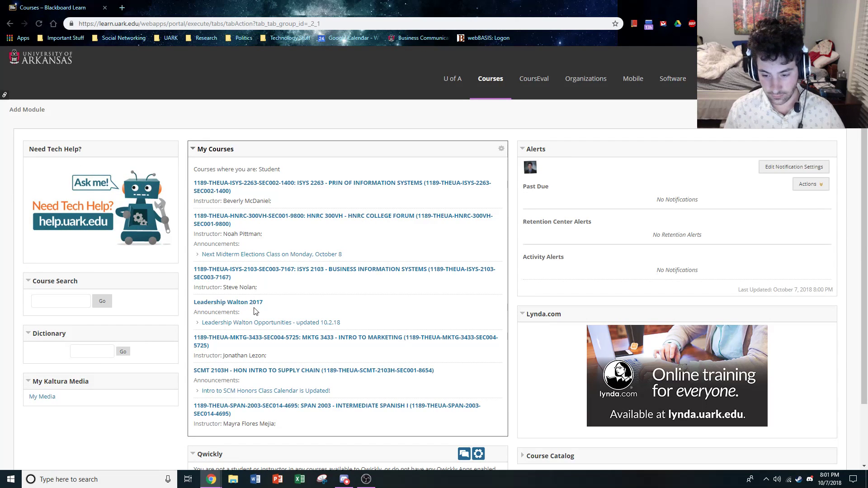
click(270, 273)
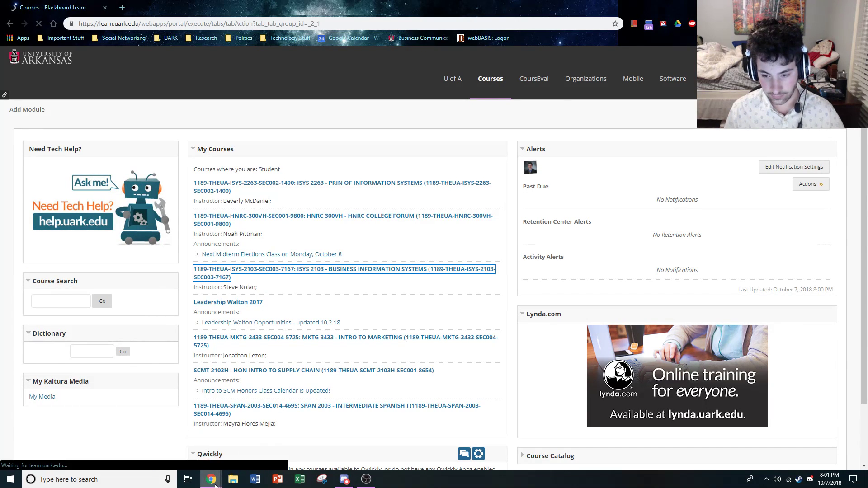
scroll(310, 311, down, 2)
scroll(311, 311, down, 4)
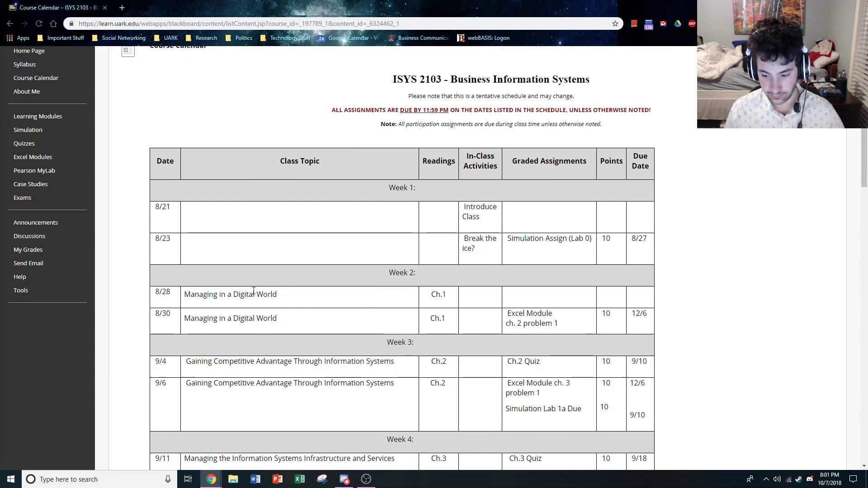
scroll(237, 293, up, 3)
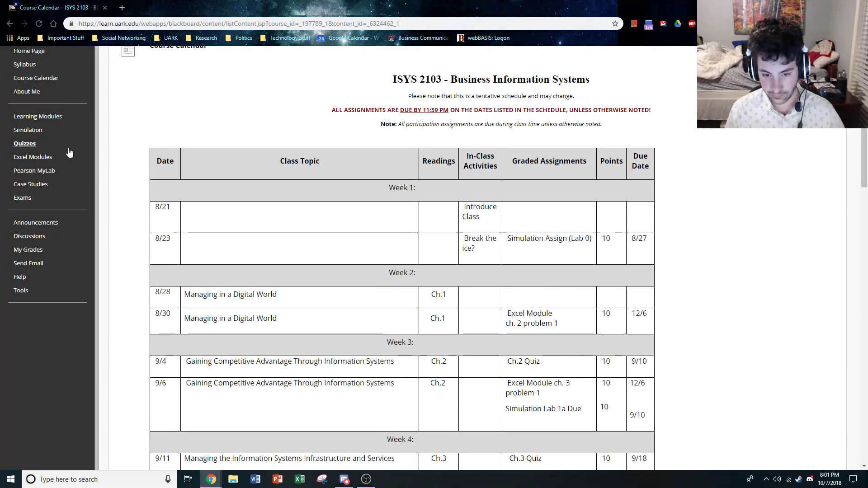
click(33, 157)
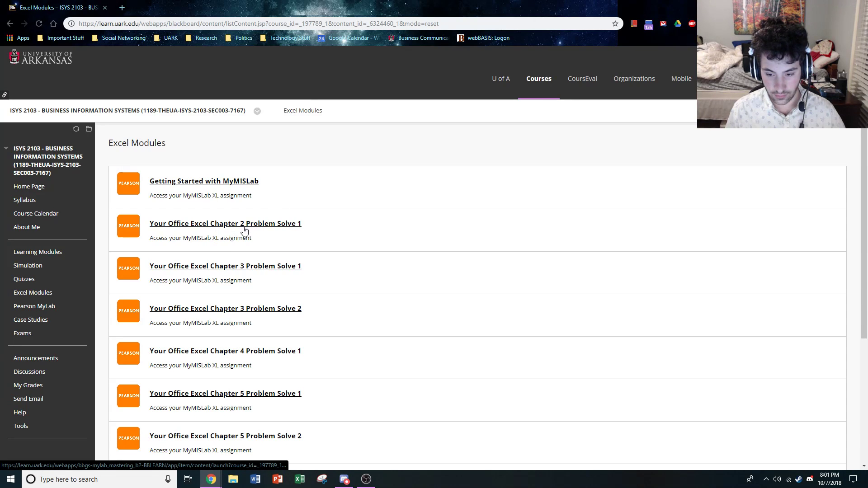
scroll(249, 226, down, 2)
scroll(165, 122, up, 1)
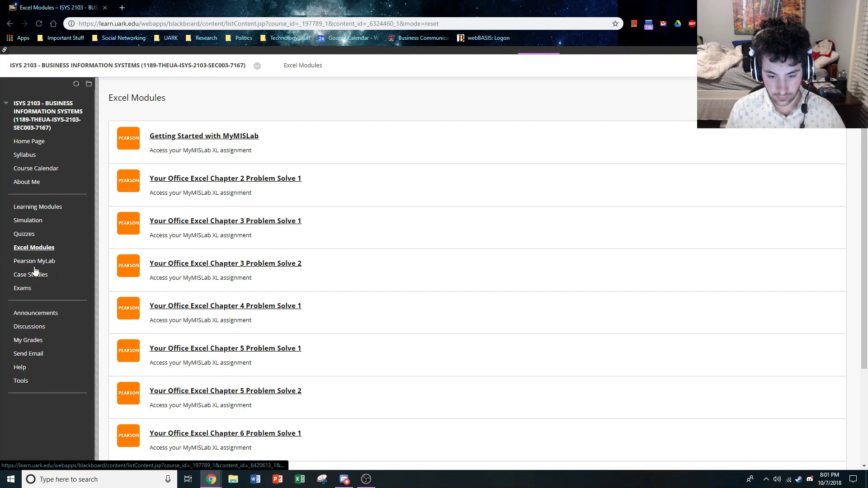
Open the course's Pearson MyLab section and launch the MyLab MIS course home
click(23, 261)
click(205, 182)
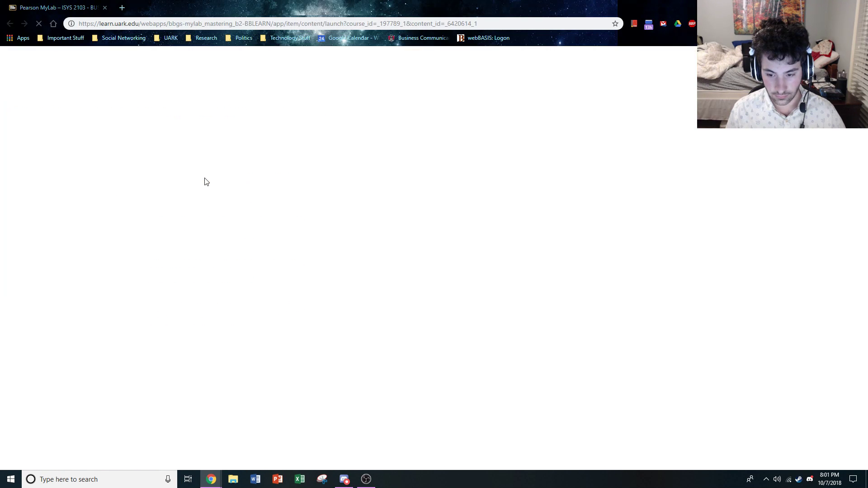
click(152, 6)
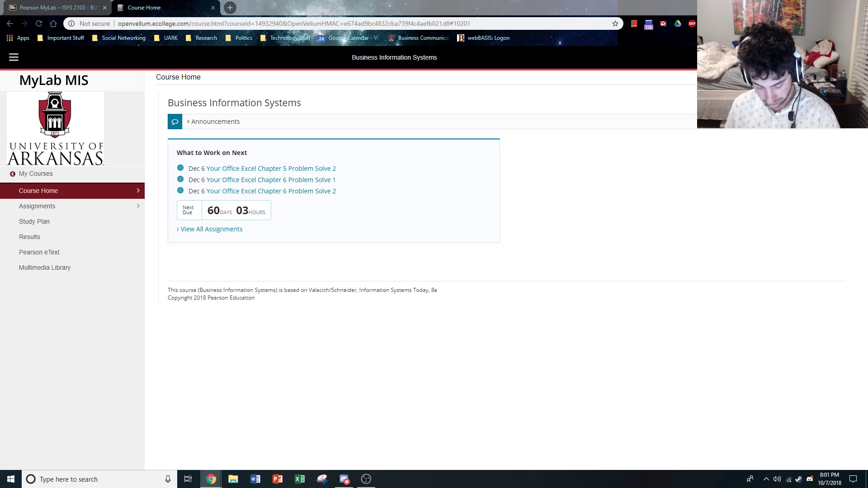
click(367, 479)
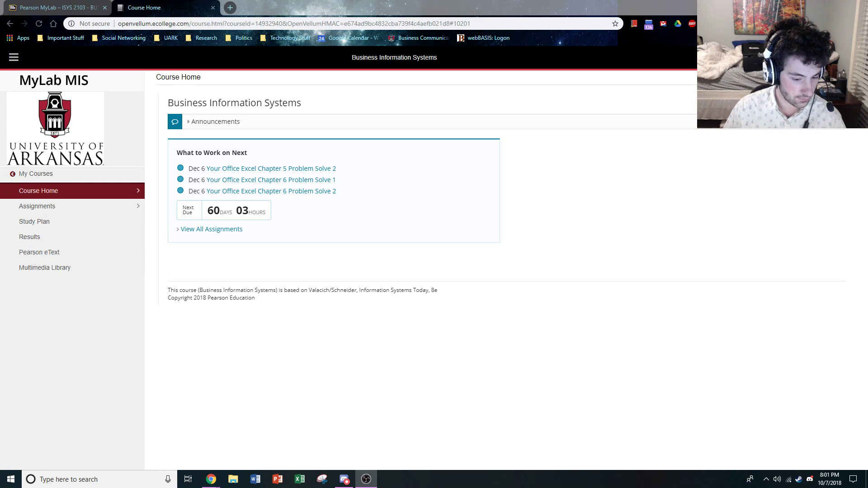
key(alt+Tab)
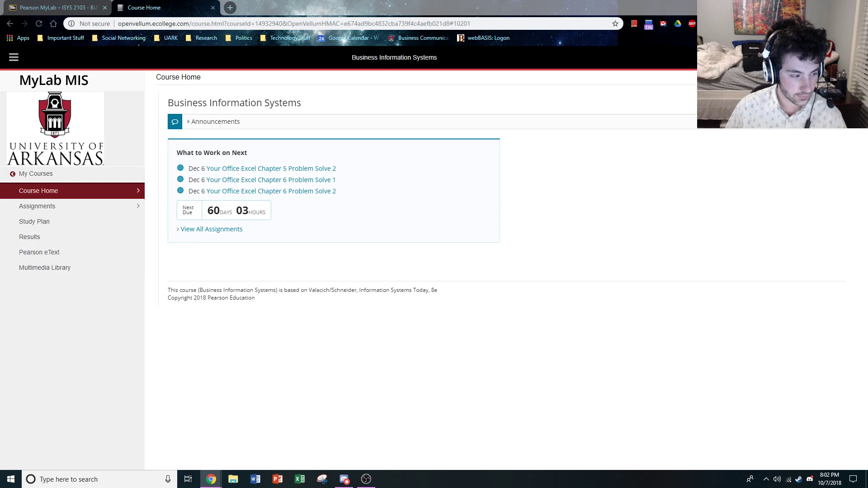
Open the MyLab homework list and launch the Your Office Excel Chapter 5 Problem Solve 1 project
click(109, 207)
click(71, 206)
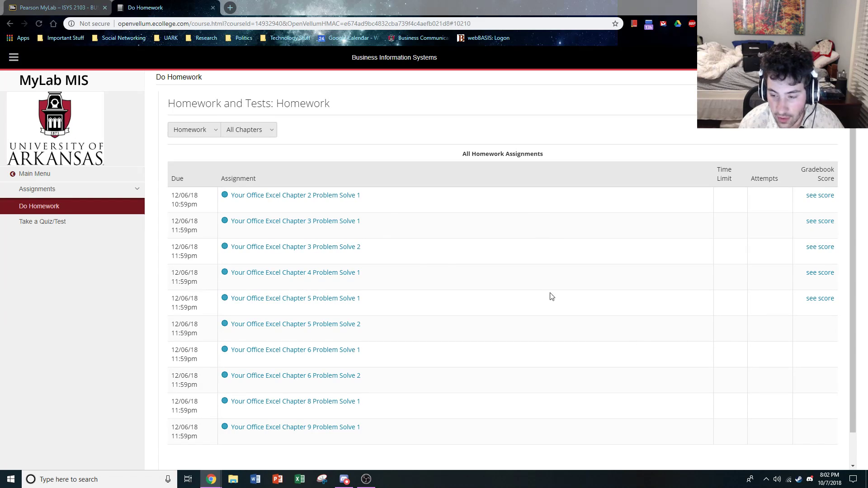
click(328, 303)
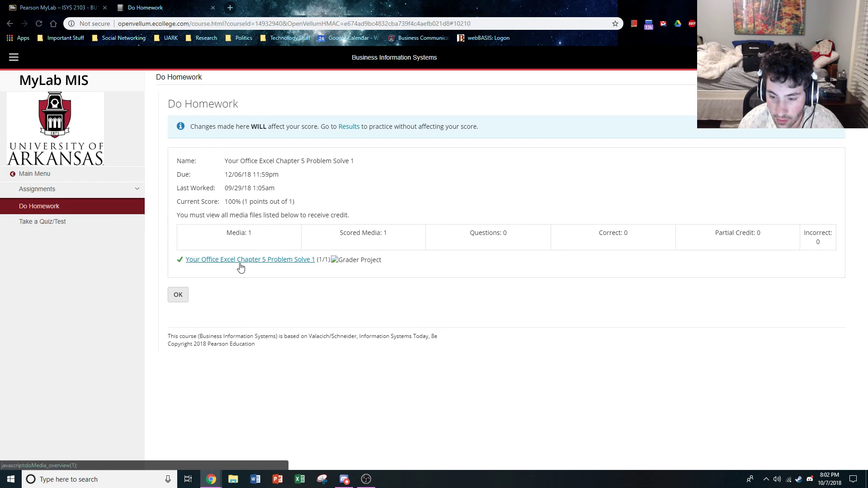
drag(240, 262, 240, 259)
click(240, 259)
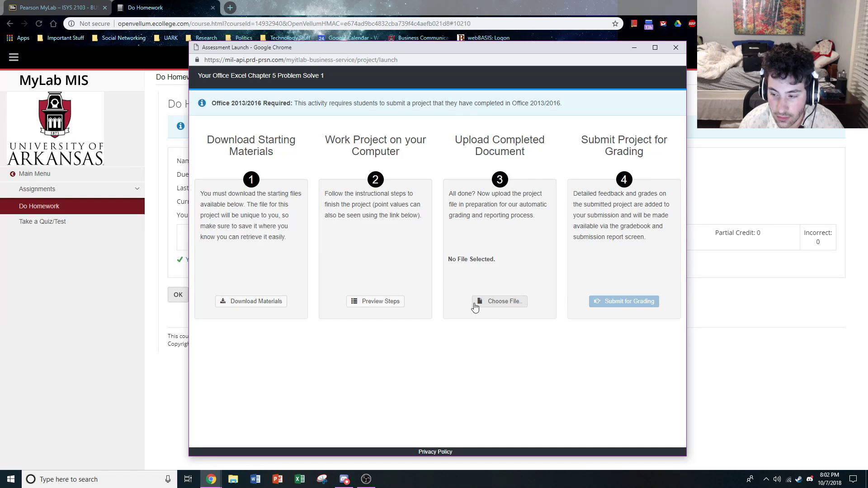
Download the CallCenter starter workbook to the Downloads folder, naming it e03ch05_grader_h1_CallCenter_ followed by the student's last and first name
click(260, 301)
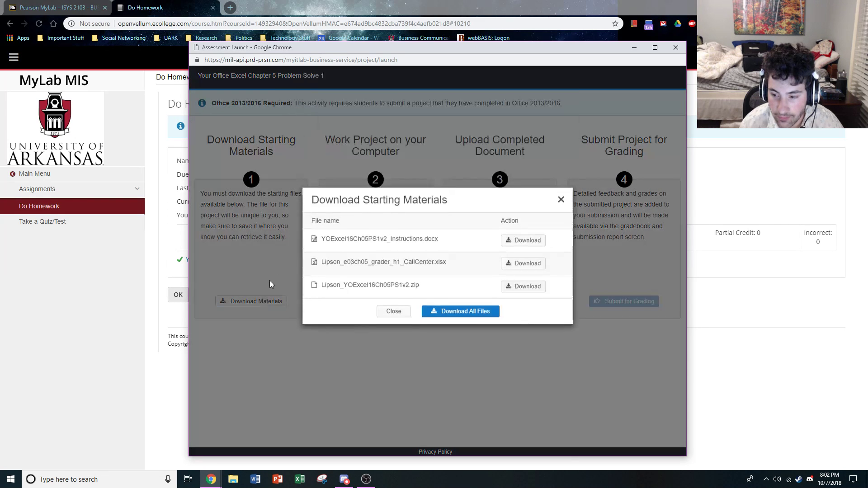
click(513, 270)
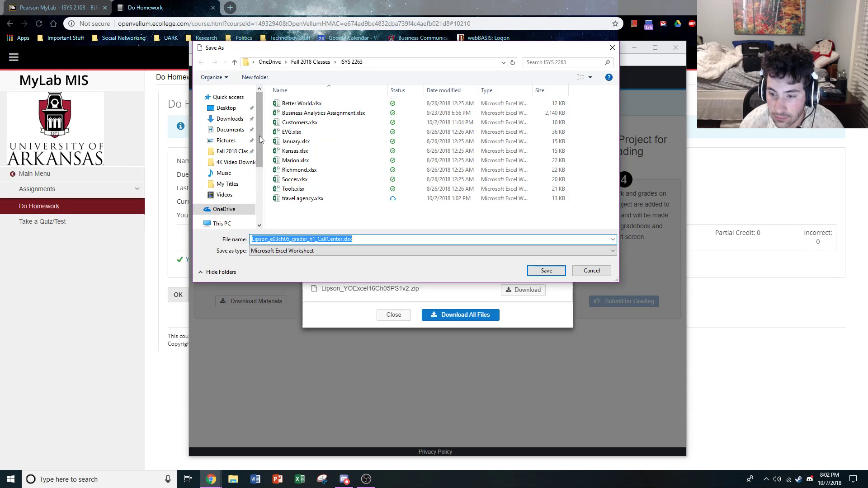
click(227, 119)
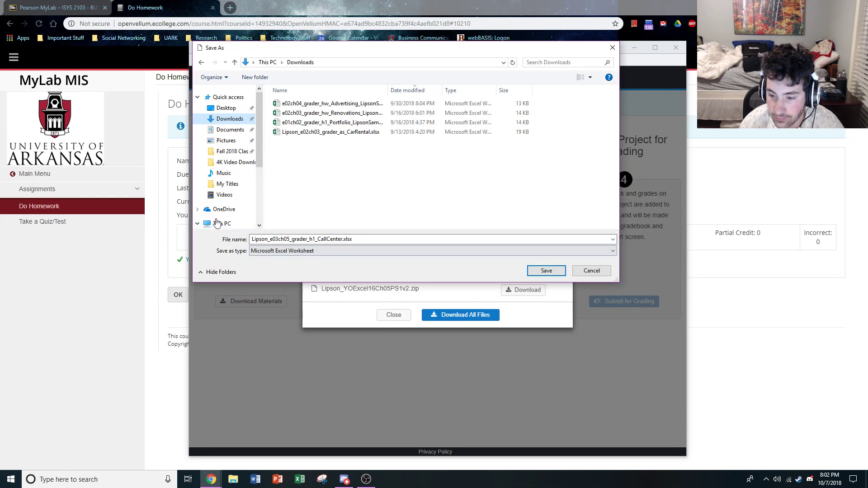
click(270, 240)
click(269, 240)
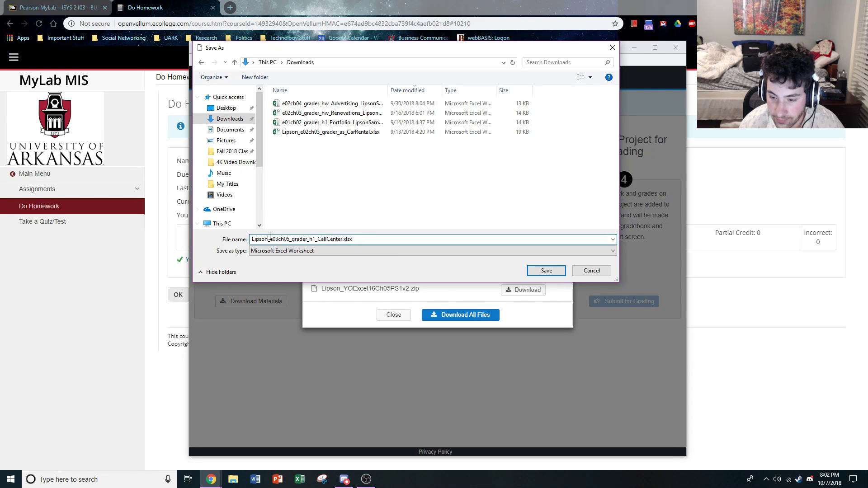
key(BackSpace)
key(BackSpace)
key(BackSpace)
key(BackSpace)
key(BackSpace)
key(BackSpace)
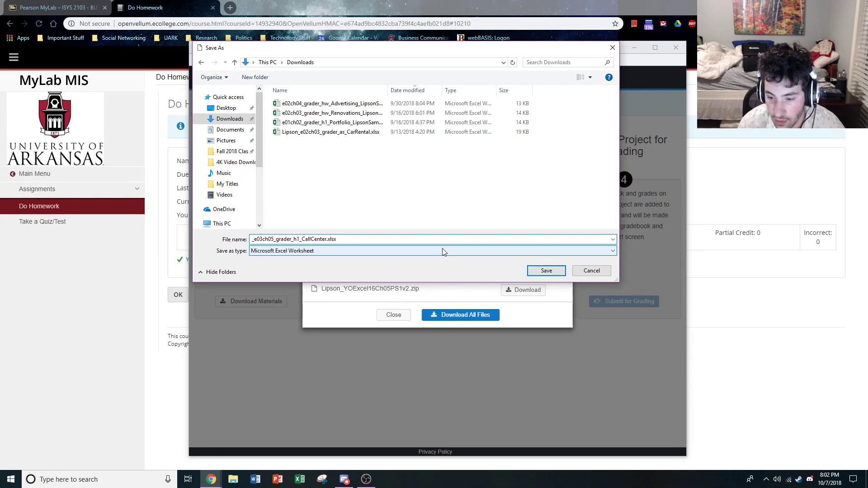
key(Delete)
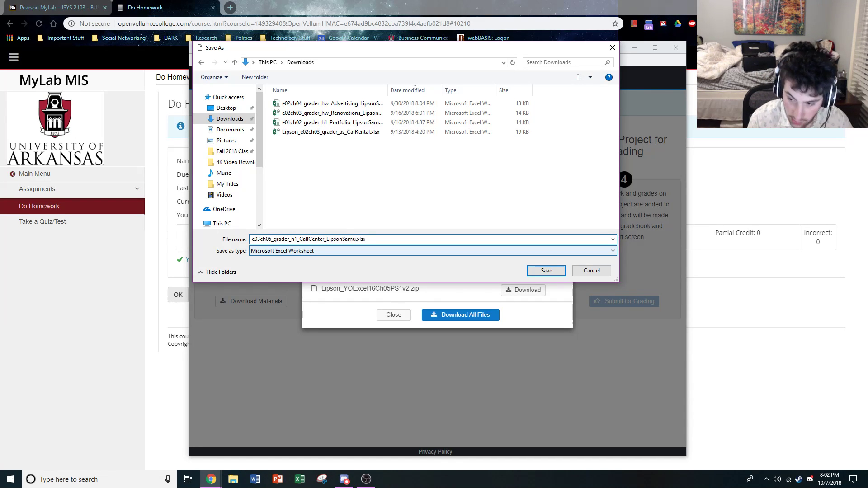
key(Return)
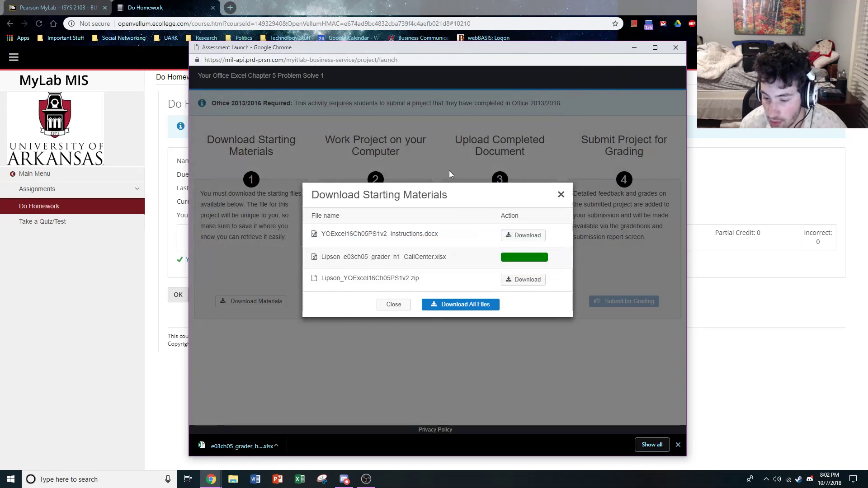
Download YOExcel16Ch05PS1v2_Instructions.docx to the Downloads folder, open both downloaded files and cancel the Excel startup
click(523, 236)
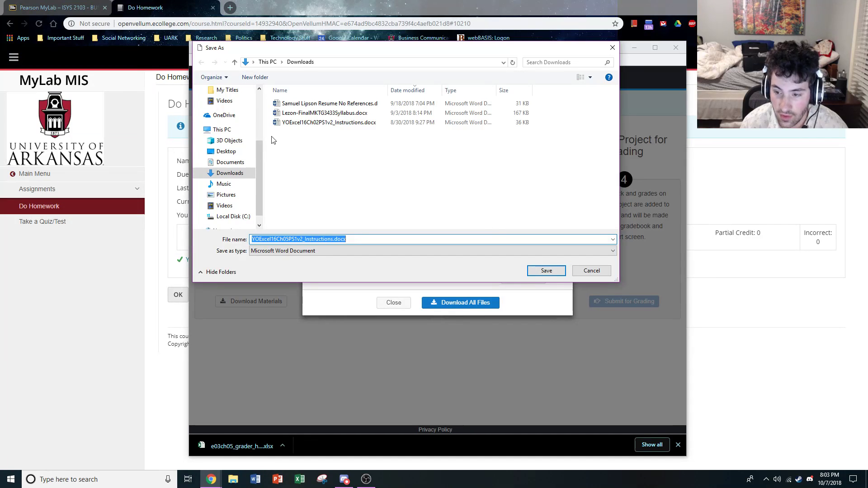
click(546, 271)
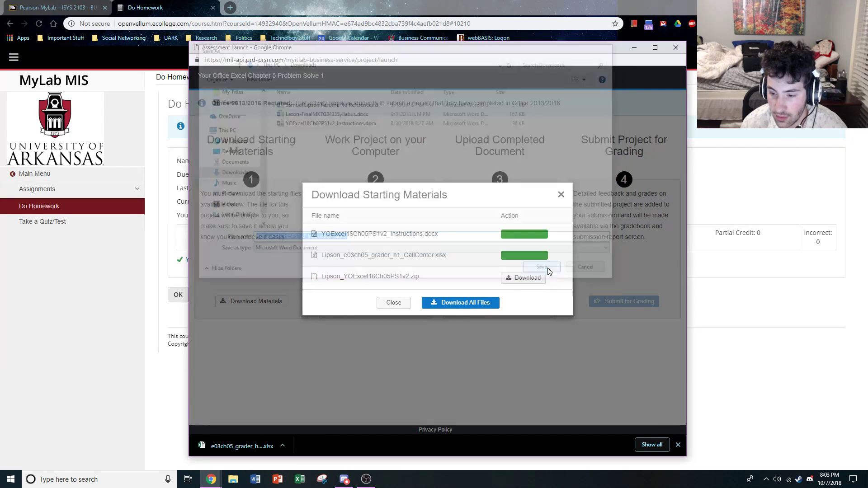
click(262, 447)
click(344, 447)
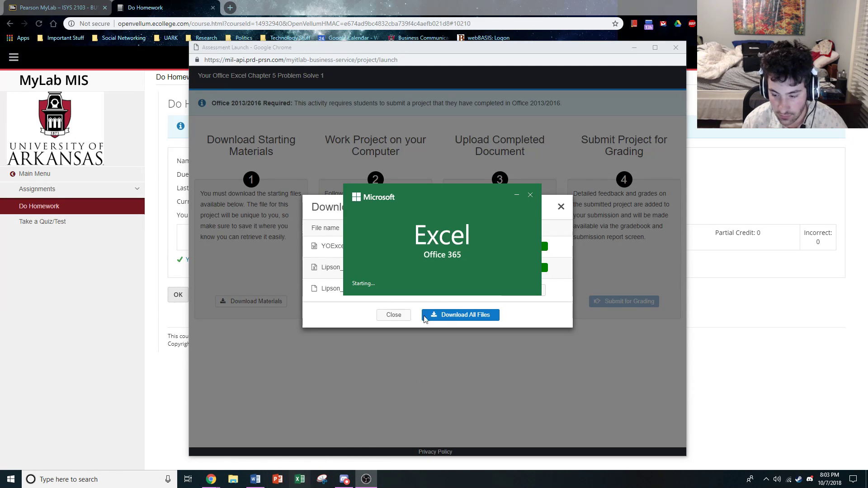
click(530, 197)
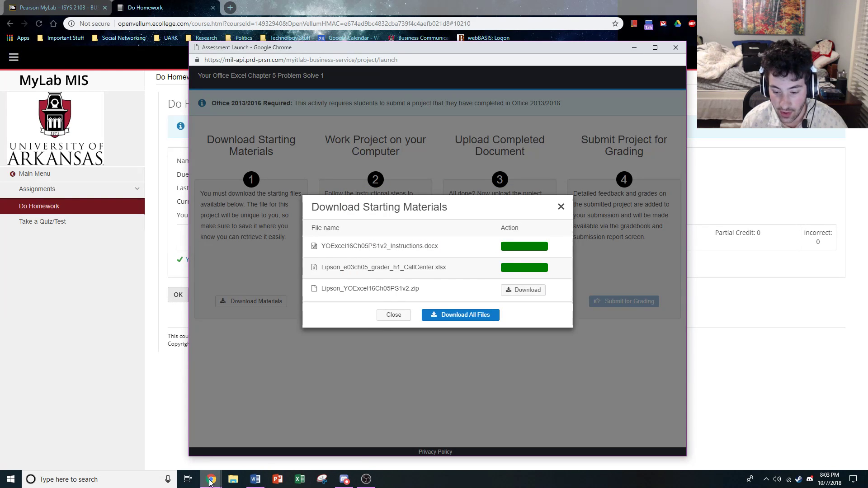
In File Explorer, go to the OneDrive folder Fall 2018 Classes > ISYS 2103 and select the existing e03ch05_grader_h1_CallCenter workbook
click(235, 480)
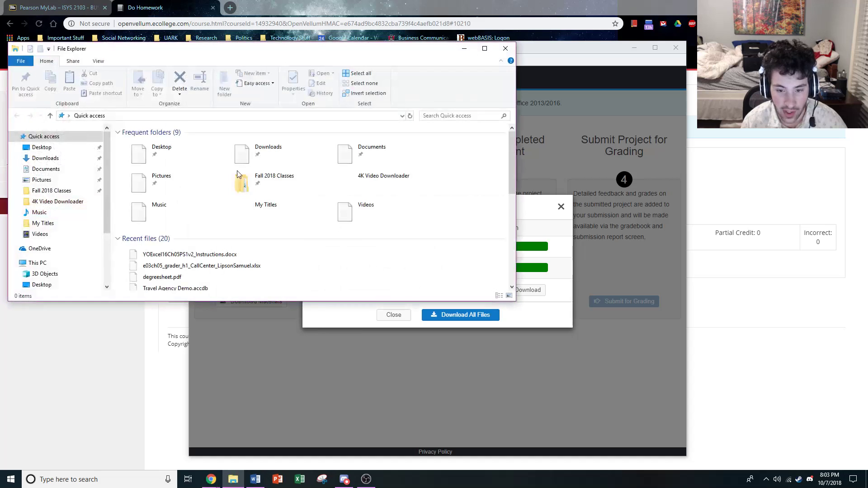
click(51, 248)
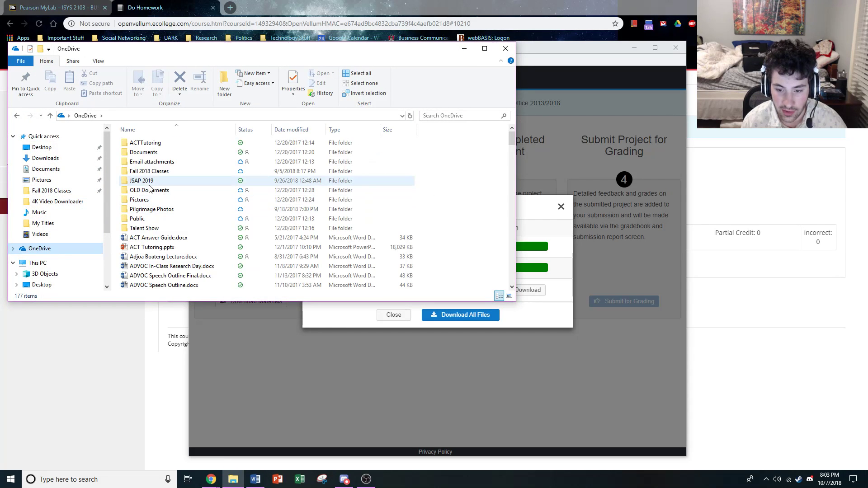
double_click(154, 171)
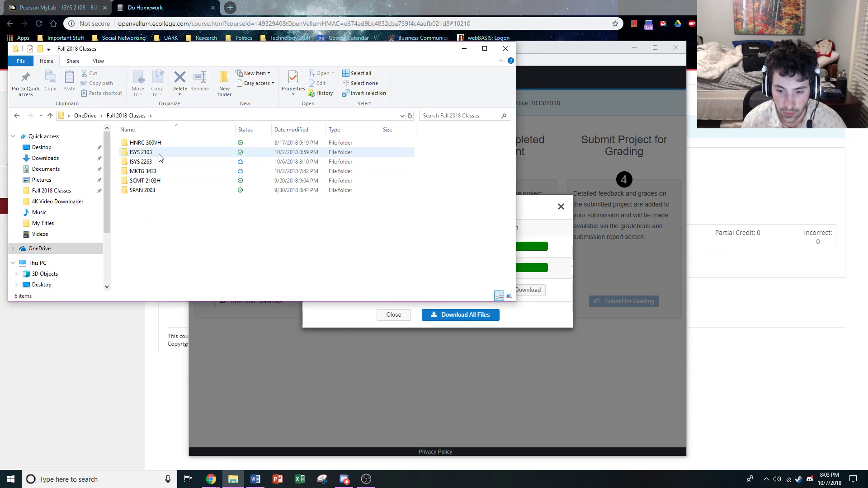
double_click(153, 154)
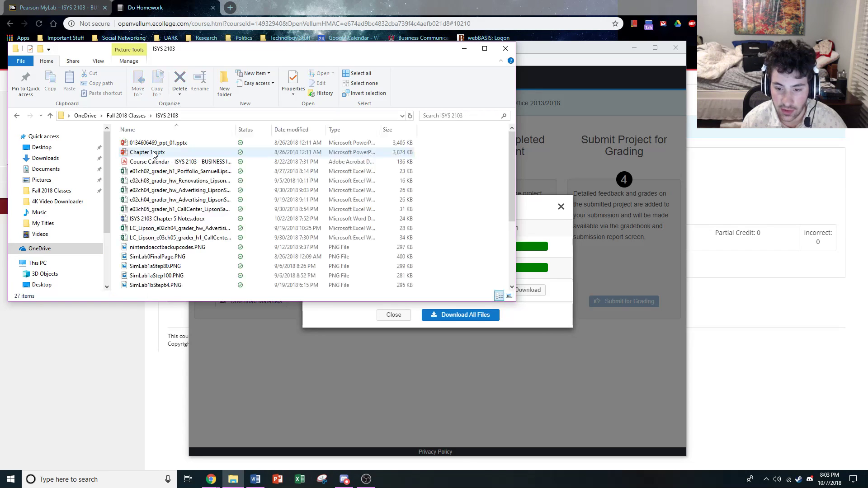
click(168, 210)
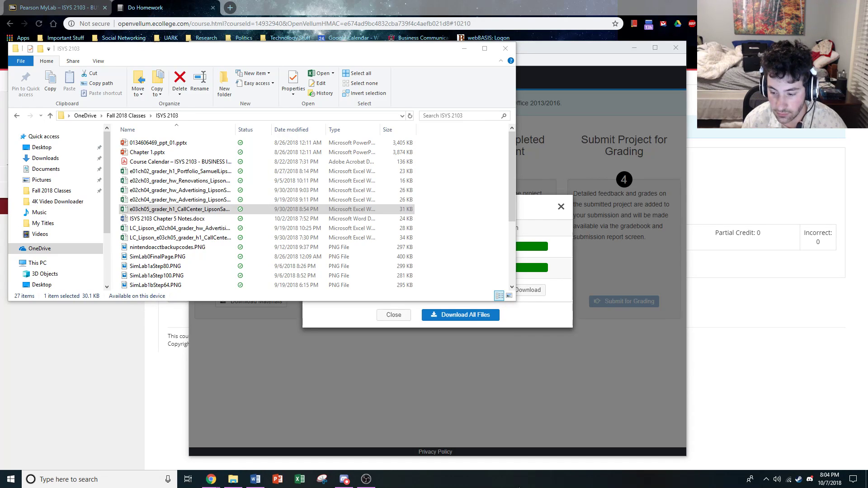
End both Microsoft Excel background processes in Task Manager and close it
right_click(519, 484)
click(546, 446)
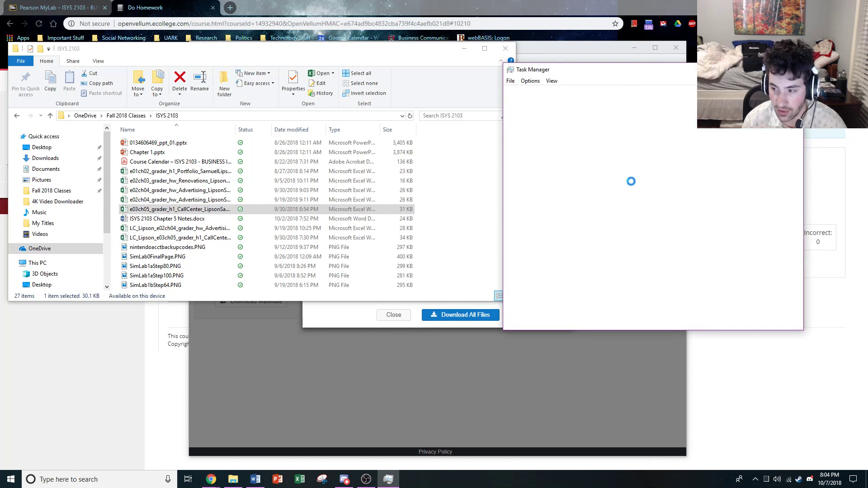
scroll(560, 203, down, 3)
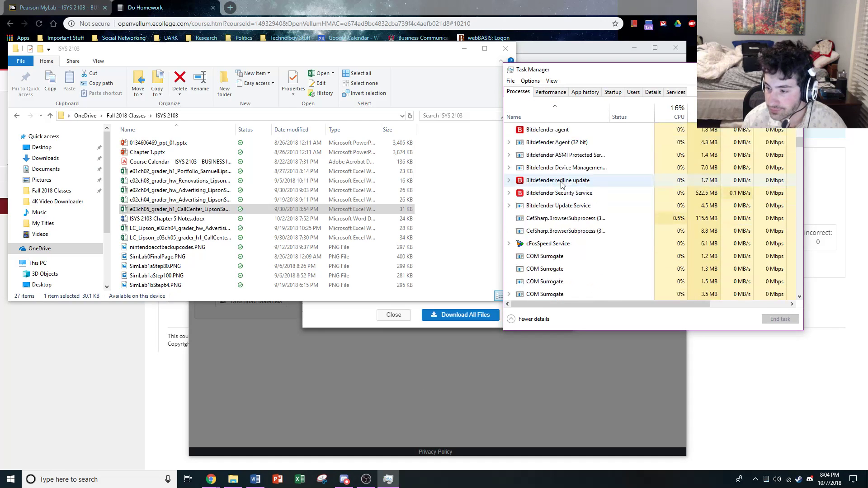
scroll(558, 206, up, 3)
scroll(556, 211, down, 6)
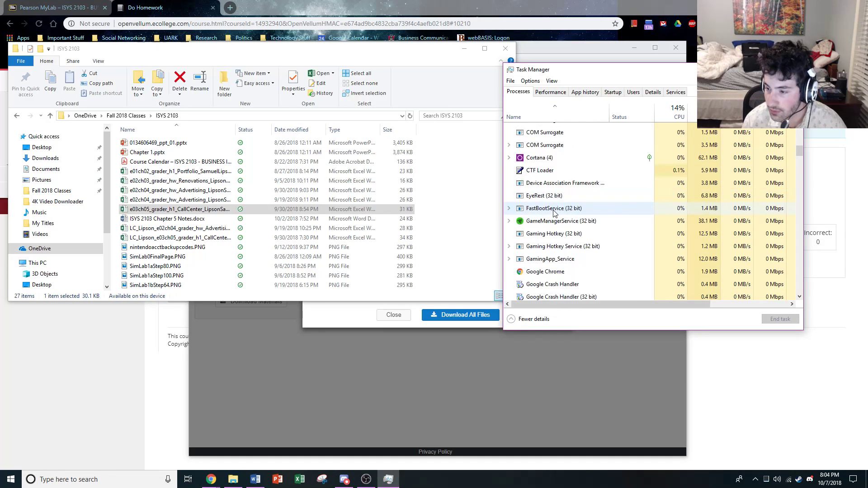
scroll(565, 208, down, 9)
click(579, 165)
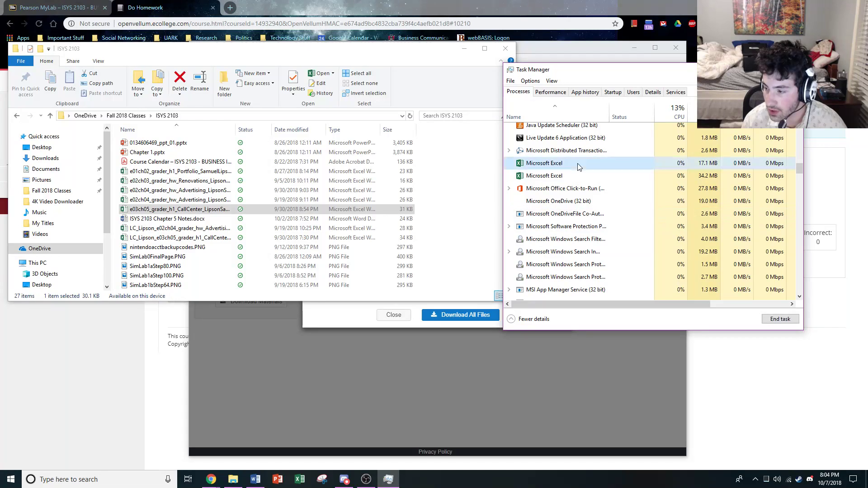
click(774, 318)
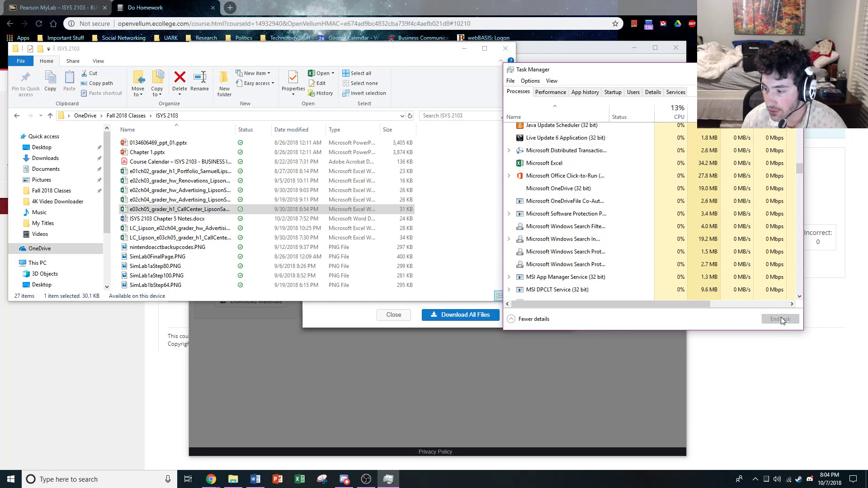
click(781, 319)
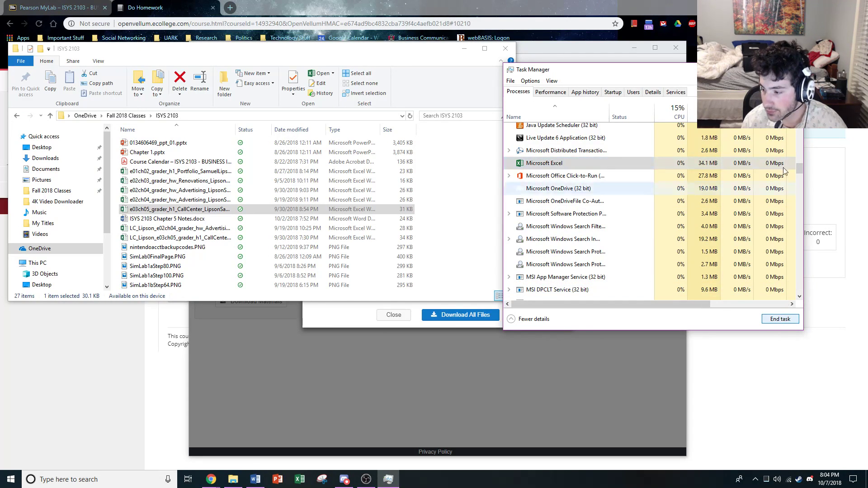
click(793, 70)
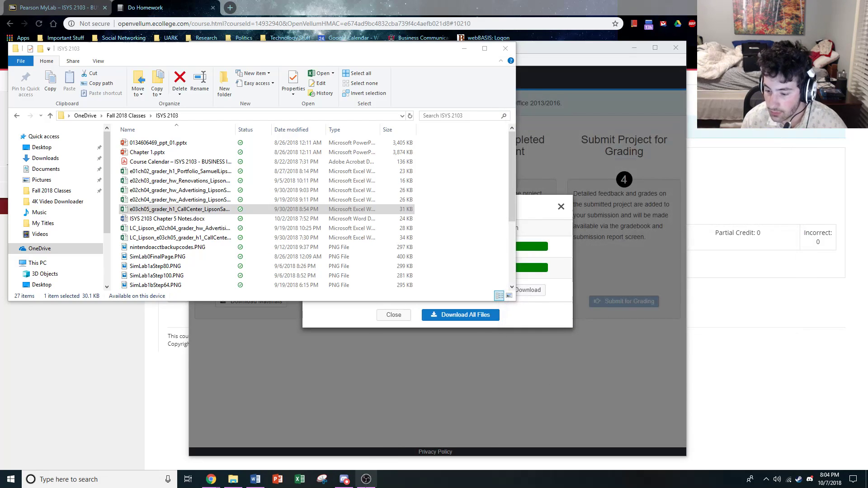
Try to launch Excel again
click(298, 480)
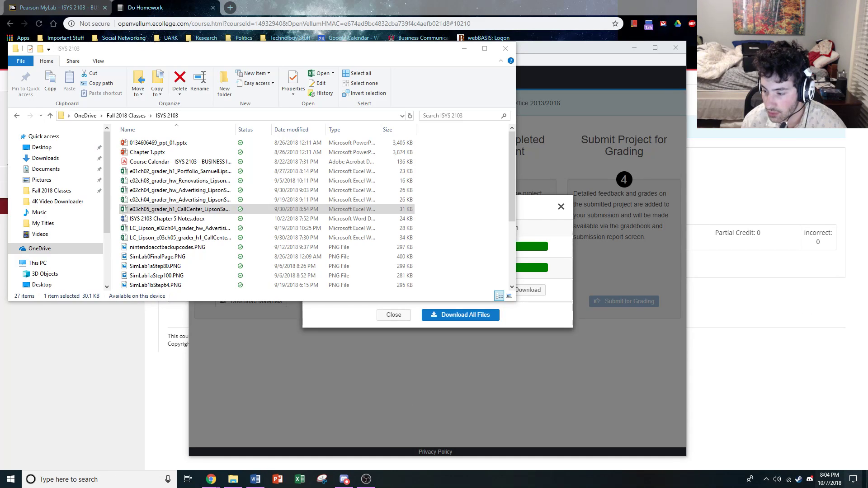
right_click(299, 479)
click(269, 262)
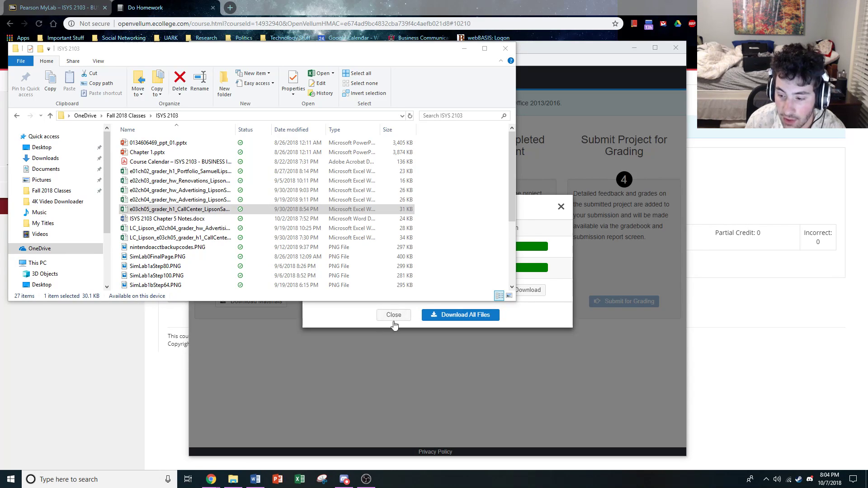
right_click(307, 480)
click(218, 346)
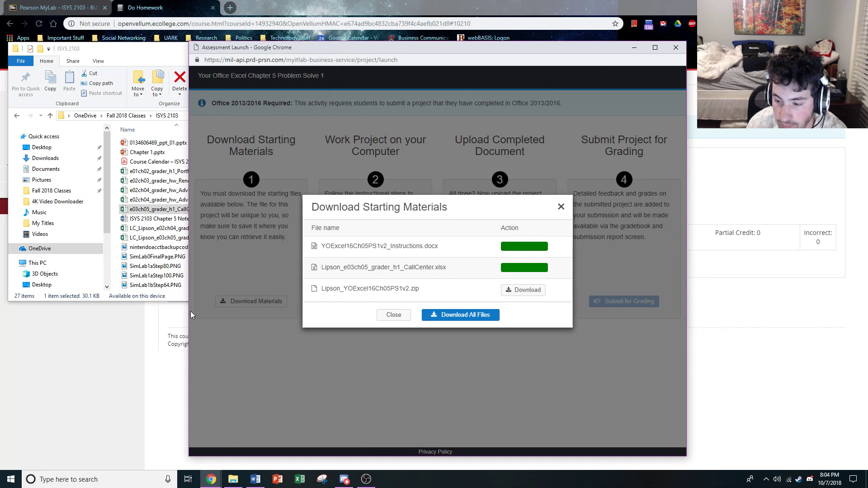
Minimize the browser, Assessment Launch and File Explorer windows to reveal the desktop
click(817, 5)
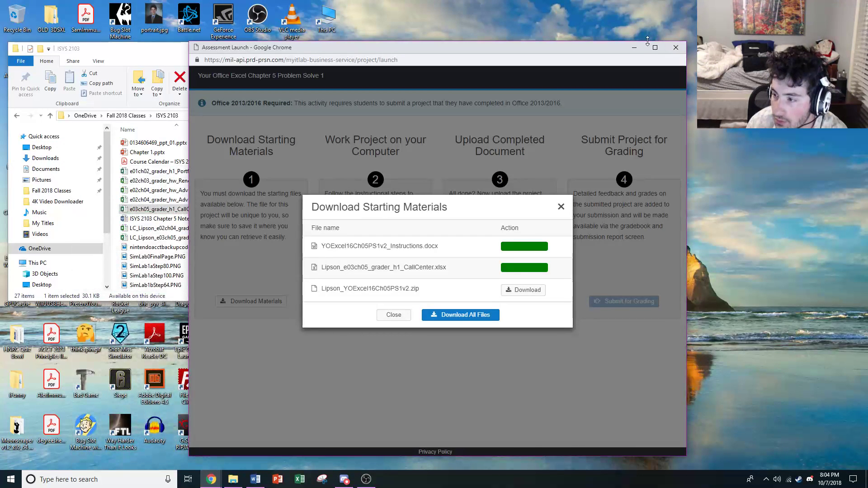
click(634, 47)
click(464, 49)
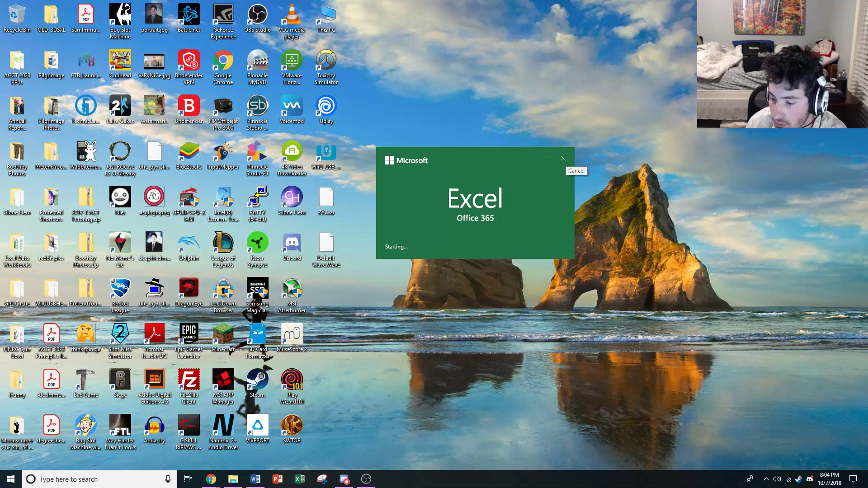
Open Task Manager and look through the background processes for Microsoft Excel
right_click(462, 454)
right_click(467, 479)
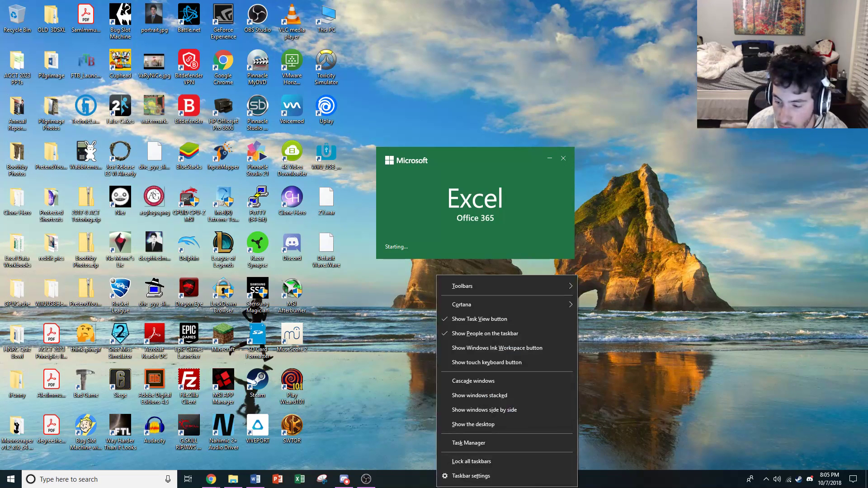
click(474, 444)
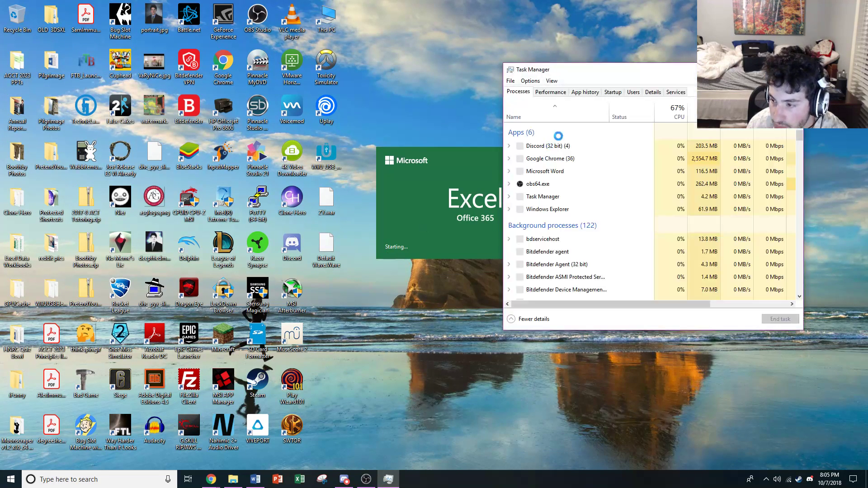
scroll(549, 199, down, 3)
scroll(551, 204, down, 15)
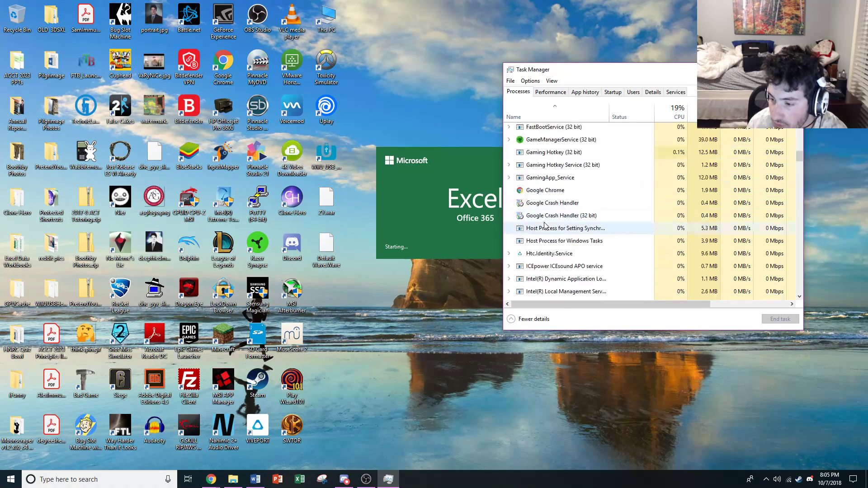
scroll(538, 240, down, 12)
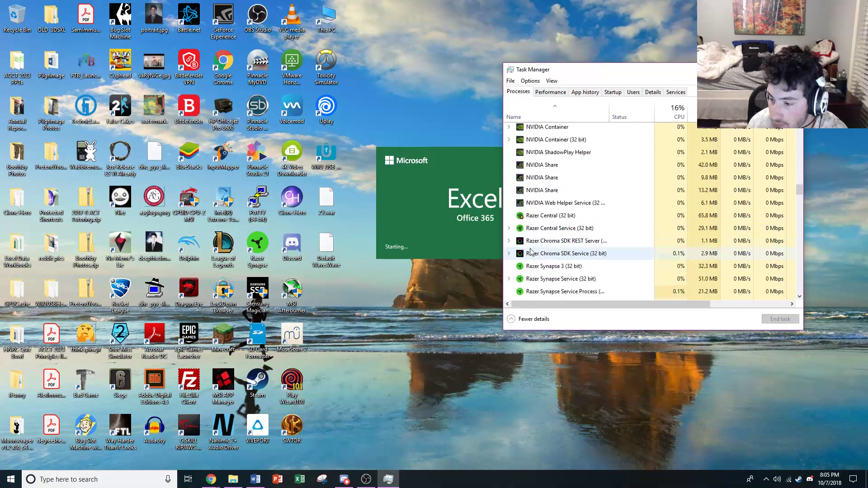
scroll(540, 229, down, 15)
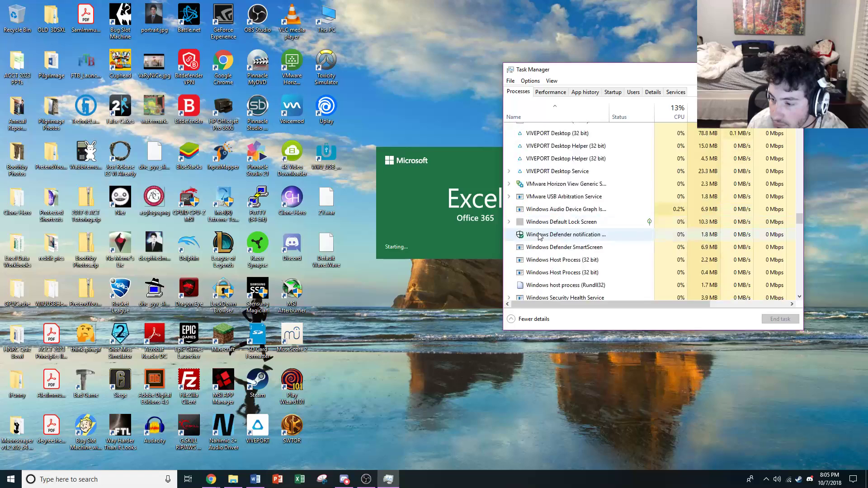
scroll(538, 235, up, 15)
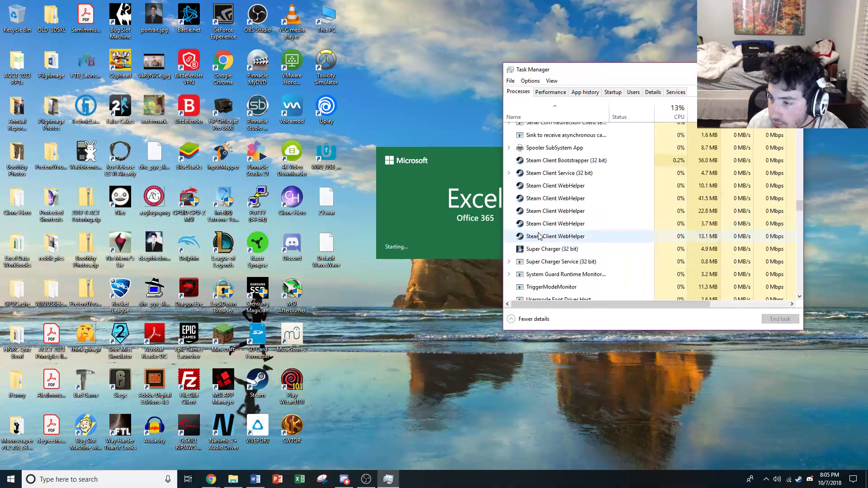
scroll(539, 236, up, 15)
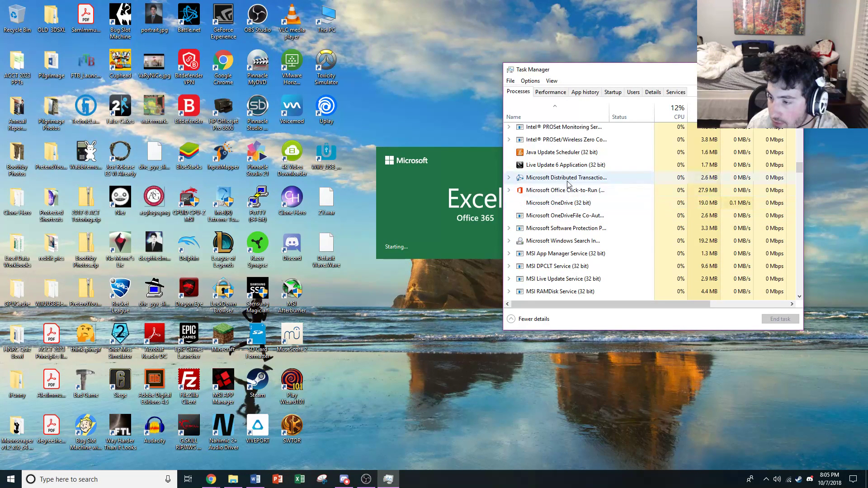
End the EXCEL.EXE tasks in Task Manager's process details and close Task Manager
click(676, 92)
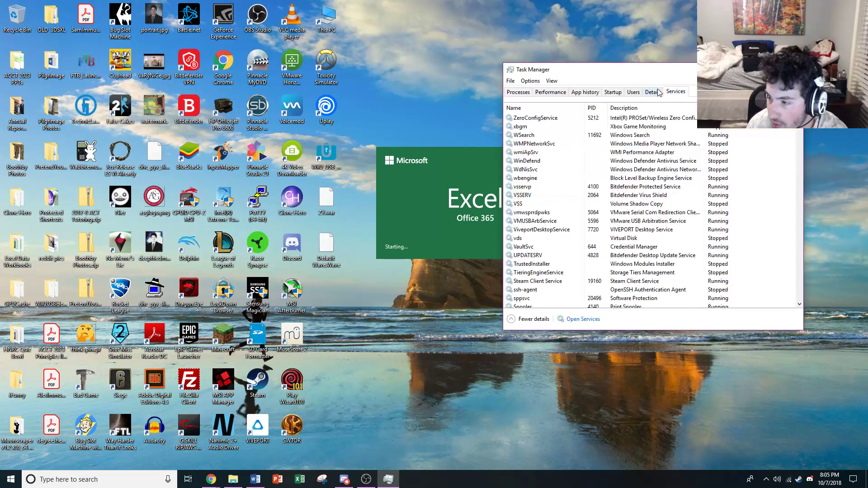
click(653, 91)
scroll(535, 209, down, 8)
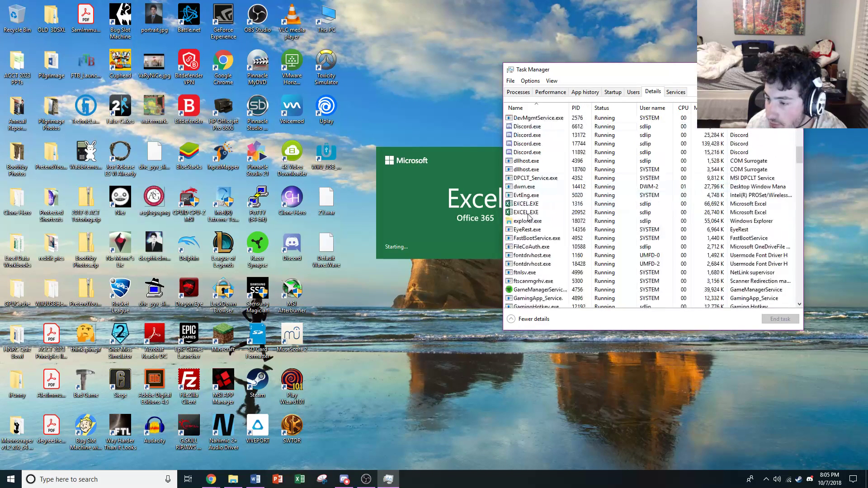
click(543, 204)
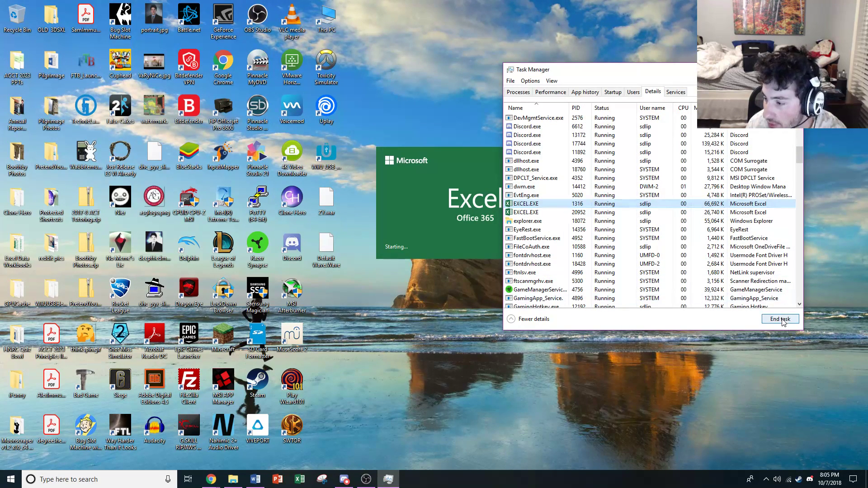
click(780, 319)
click(446, 255)
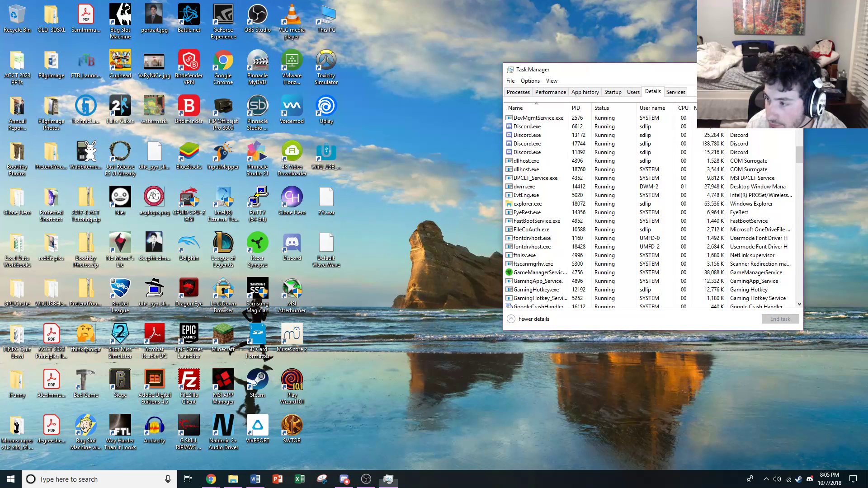
click(388, 479)
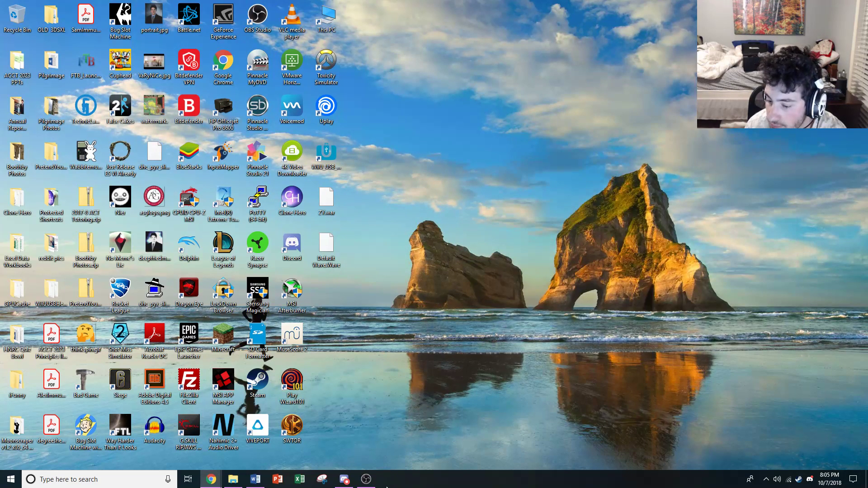
Relaunch Excel and open the recent e03ch05_grader_h1_CallCenter workbook stored in the ISYS 2103 folder
click(297, 480)
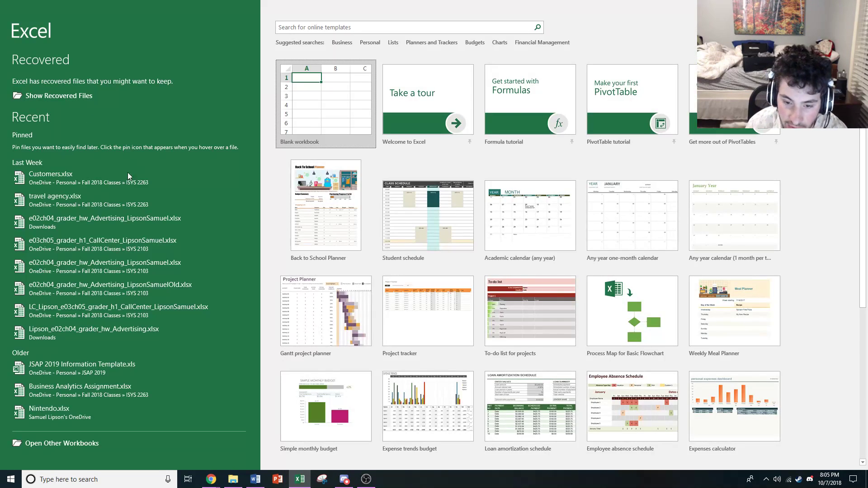
click(75, 244)
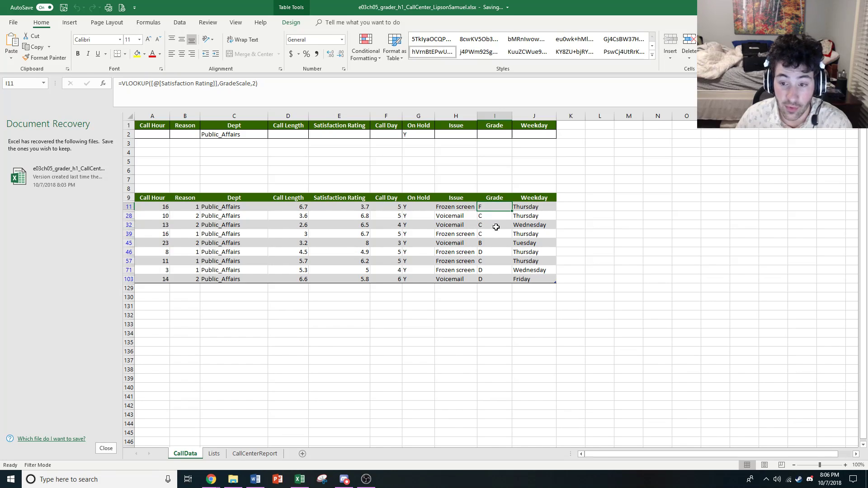
click(459, 207)
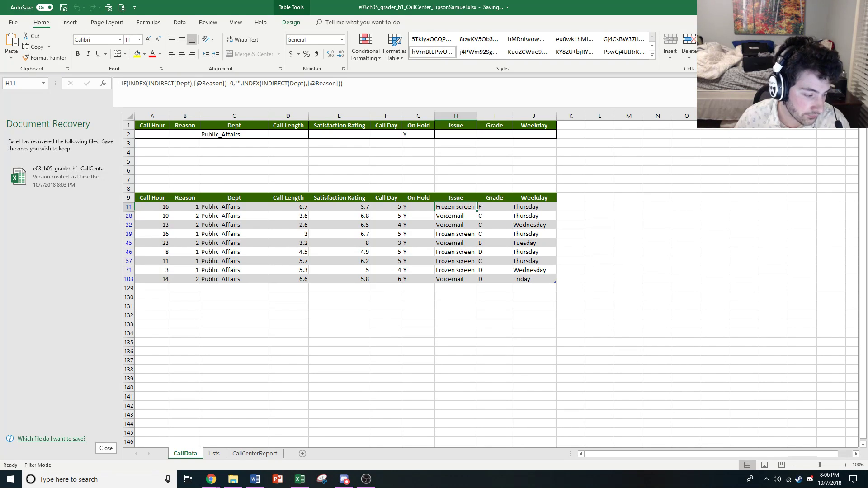
key(alt+Tab)
key(alt+Tab)
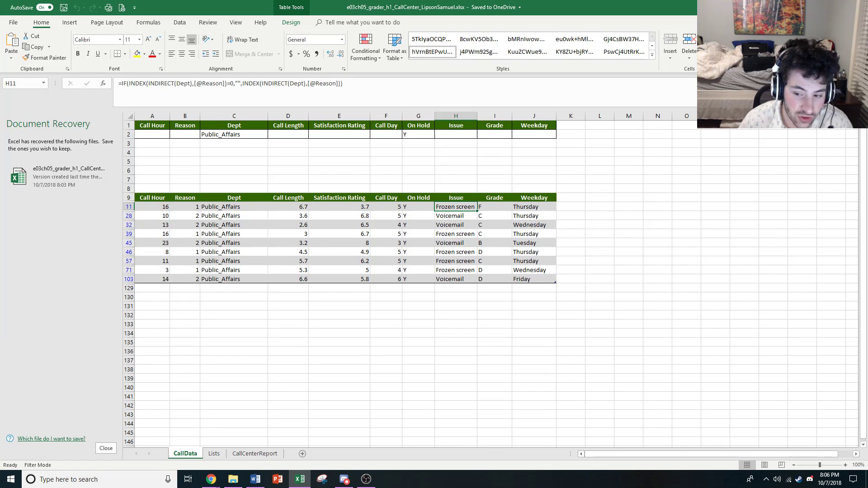
key(alt+Tab)
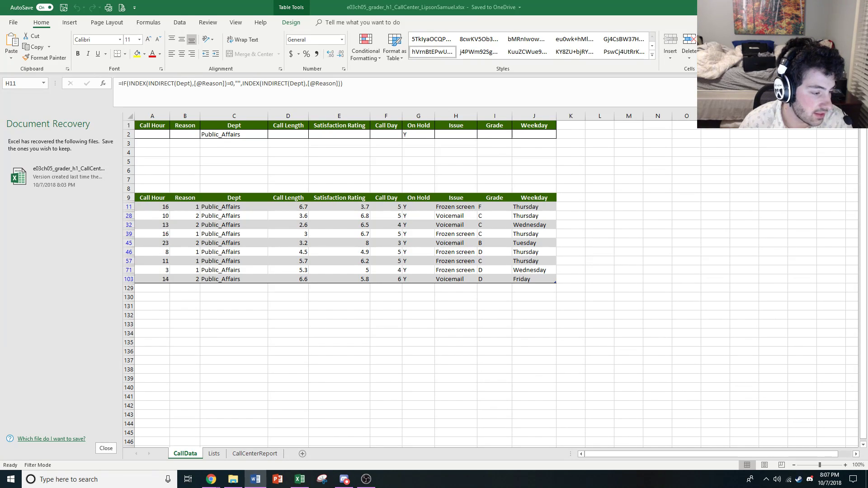
key(alt+Tab)
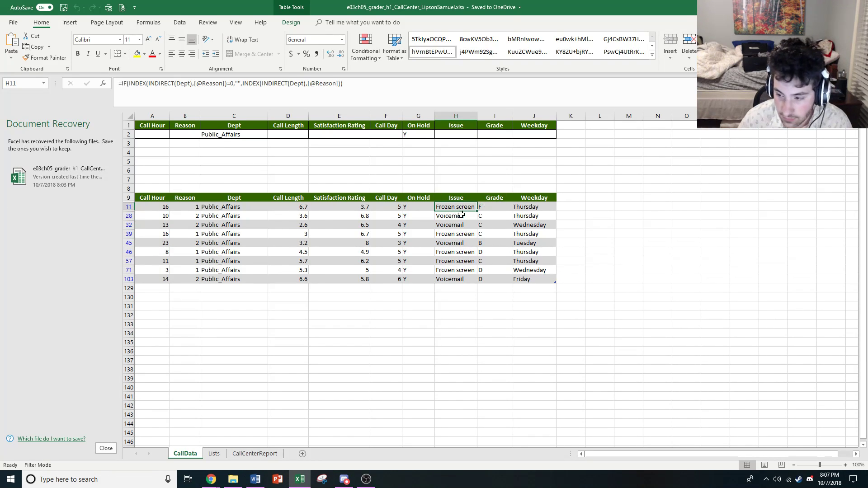
double_click(463, 205)
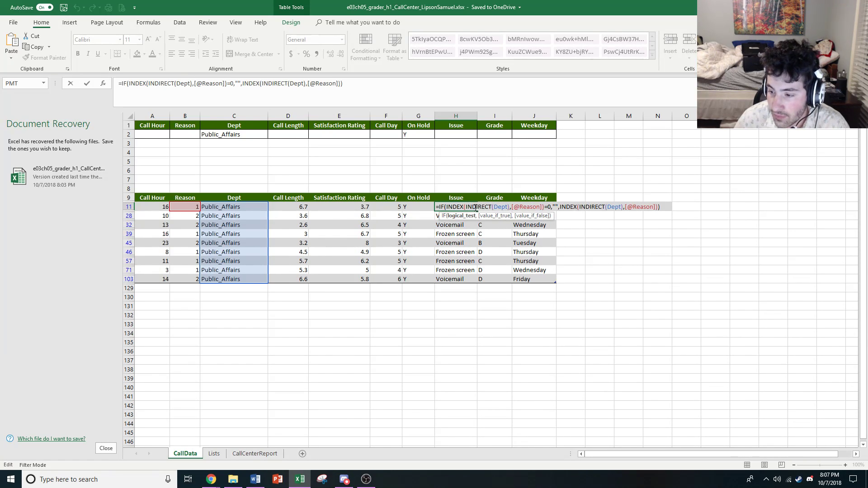
click(475, 207)
click(461, 206)
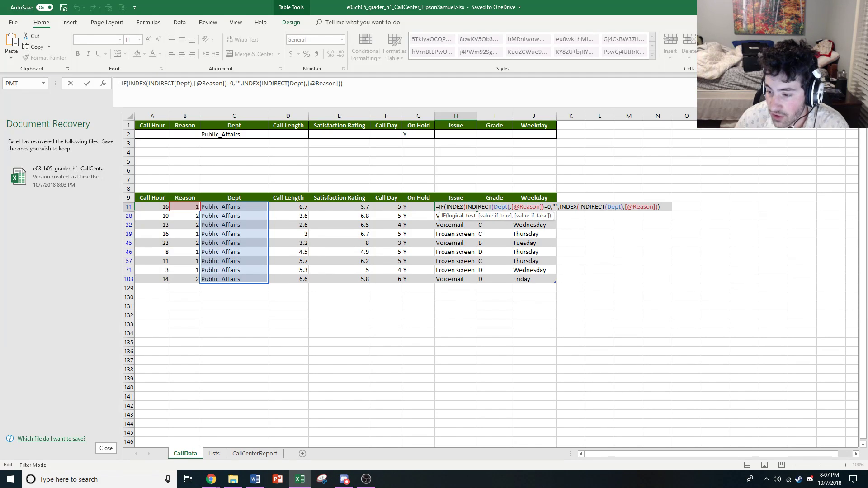
click(485, 208)
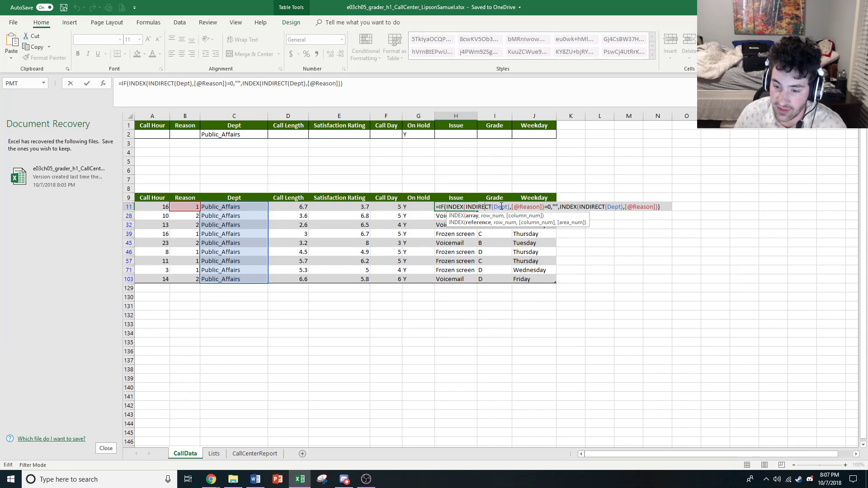
click(501, 207)
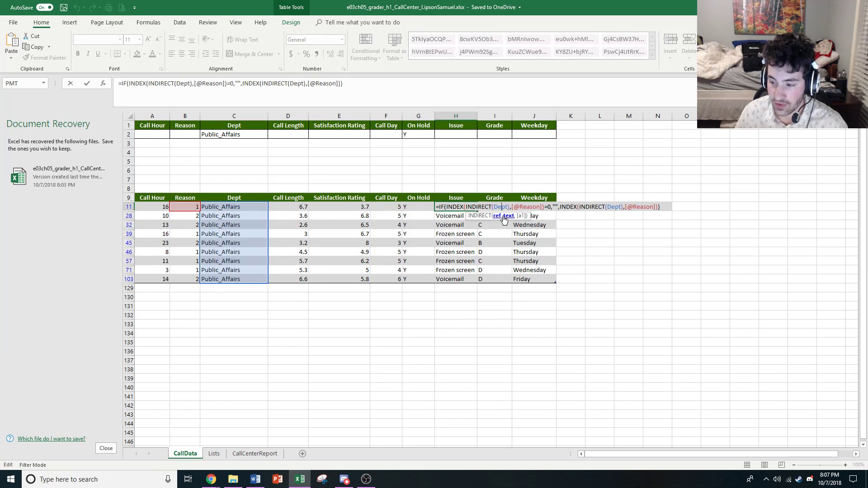
click(532, 207)
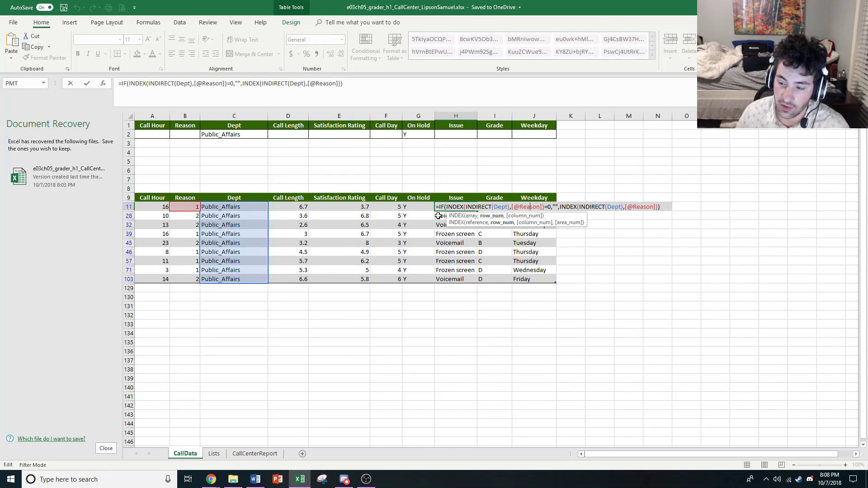
Check the Issue formula in H28 and inspect the value-if-true and value-if-false arguments of the formula in H11
click(444, 216)
double_click(444, 216)
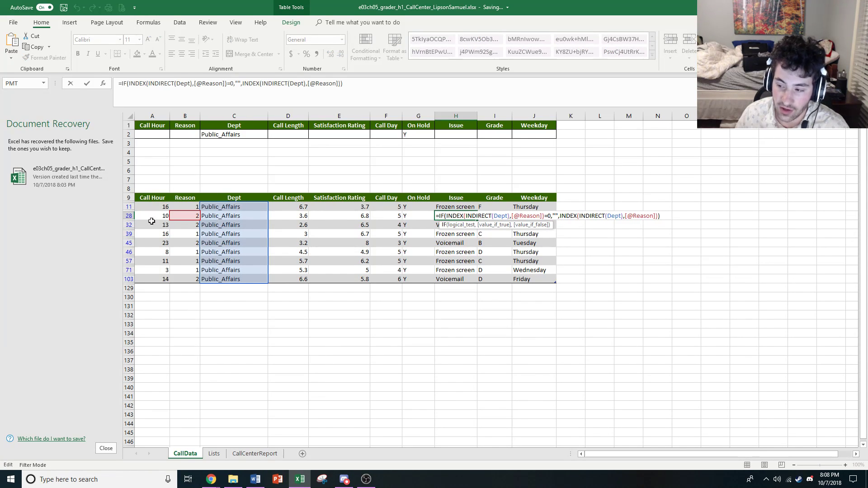
click(466, 207)
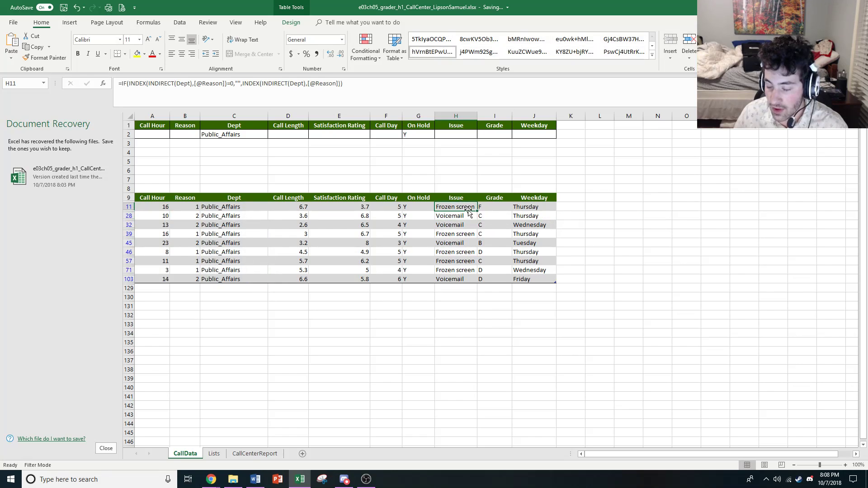
double_click(466, 209)
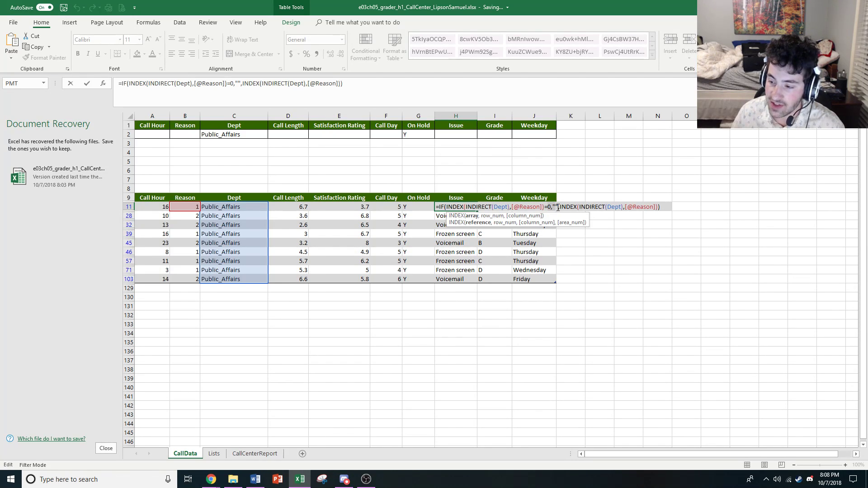
click(551, 206)
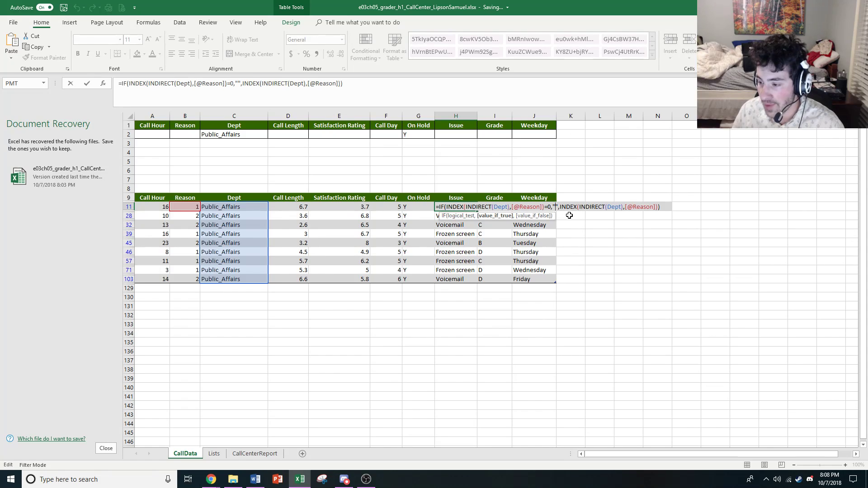
click(574, 208)
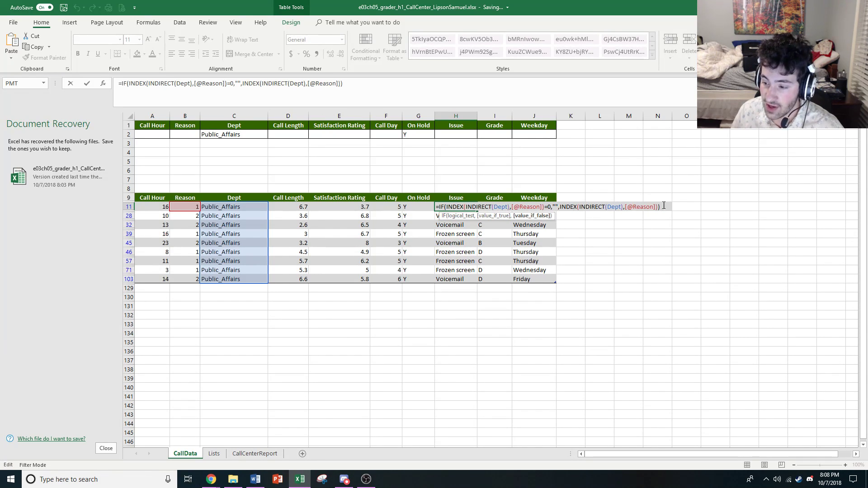
click(529, 271)
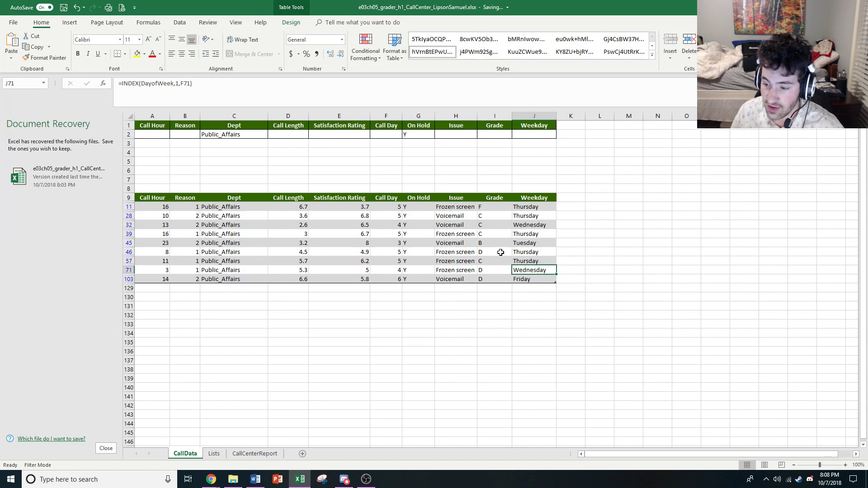
click(457, 209)
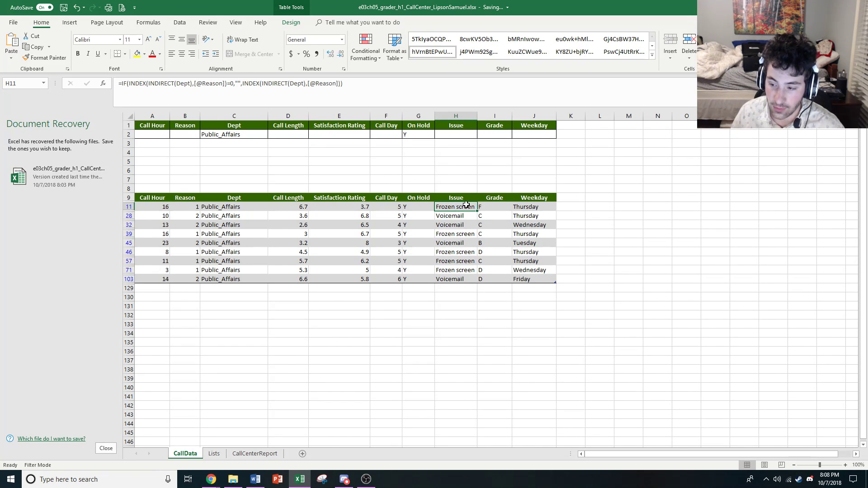
double_click(460, 205)
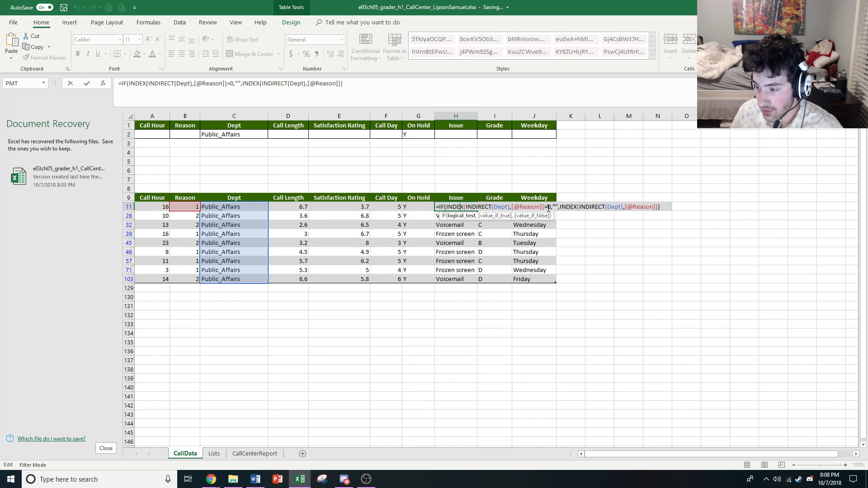
click(595, 207)
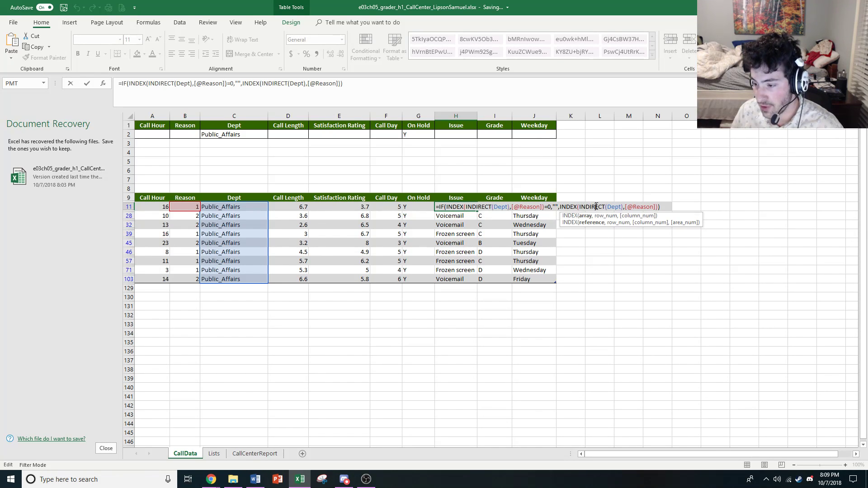
click(574, 207)
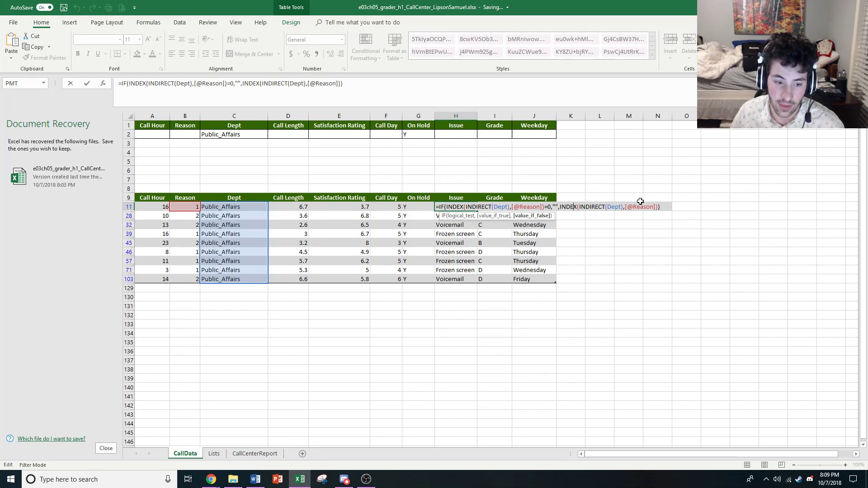
click(668, 280)
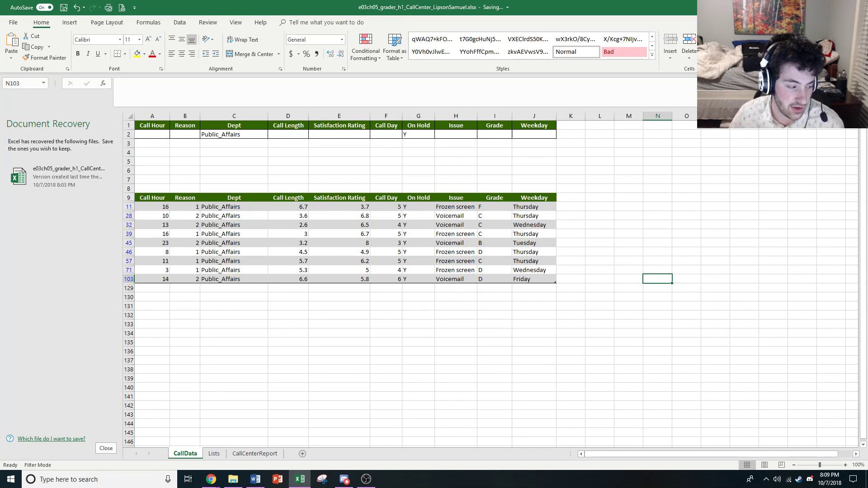
key(alt+Tab)
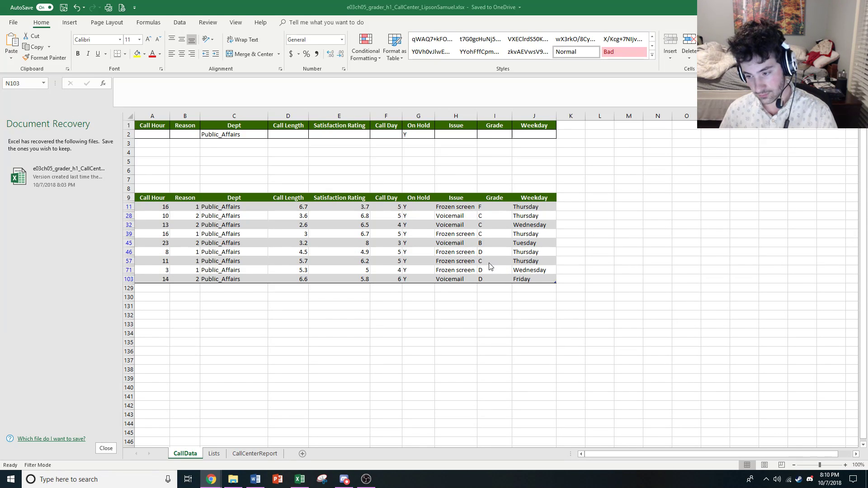
Open the recent YOExcel16Ch05PS1v2_Instructions.docx document in Word
right_click(256, 480)
click(264, 447)
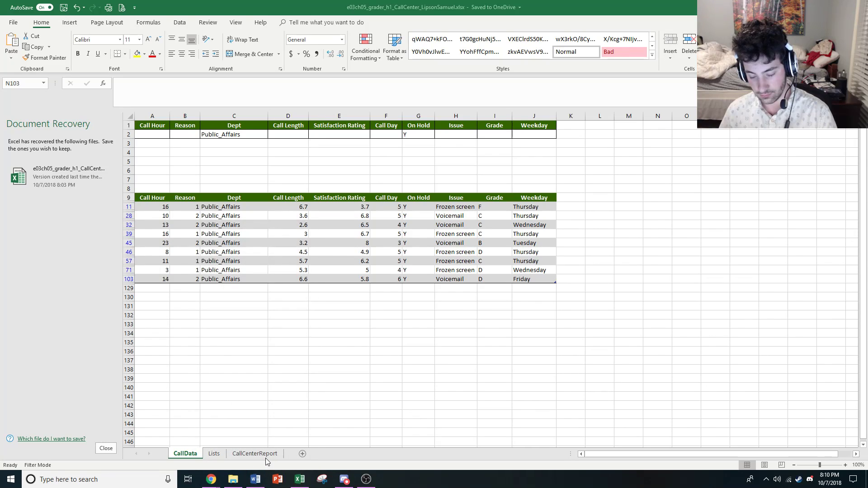
right_click(255, 479)
click(256, 447)
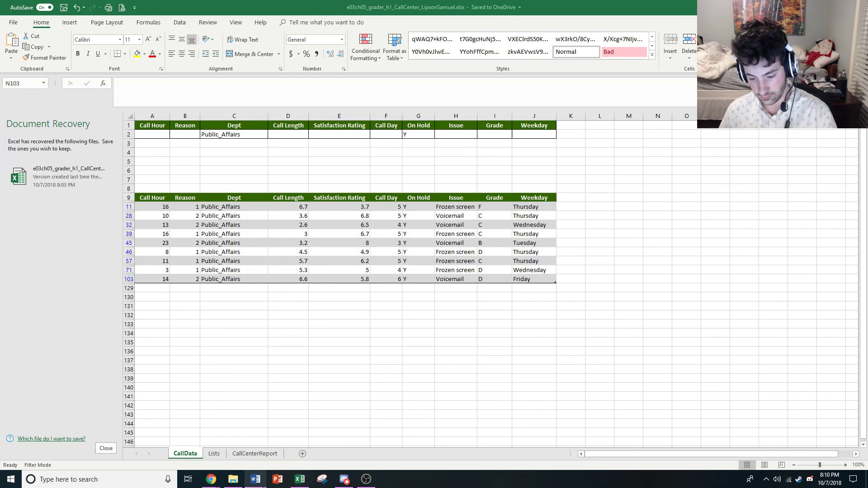
right_click(256, 479)
click(260, 456)
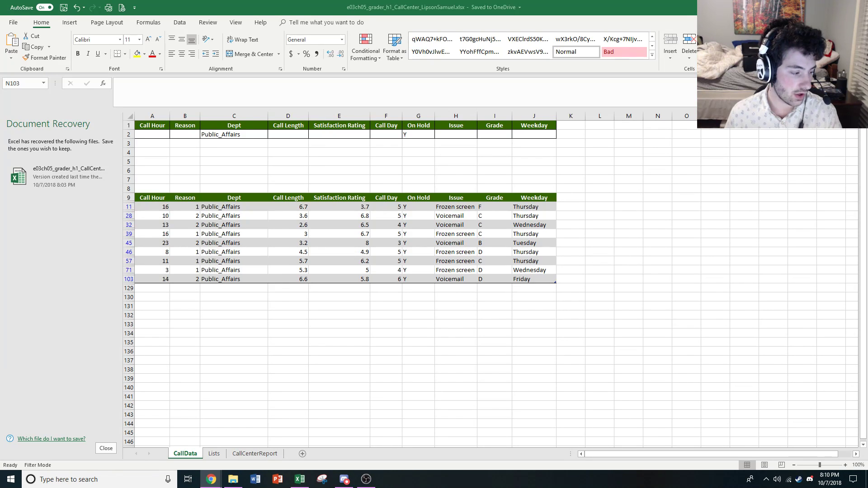
right_click(255, 480)
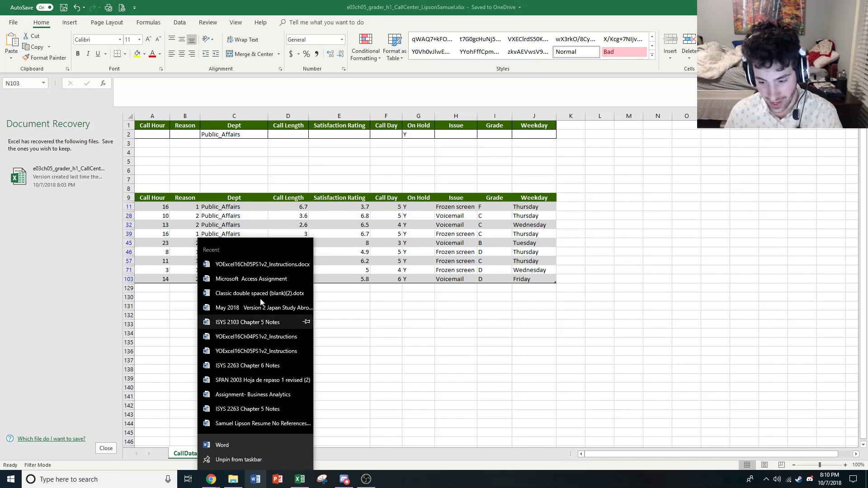
click(242, 265)
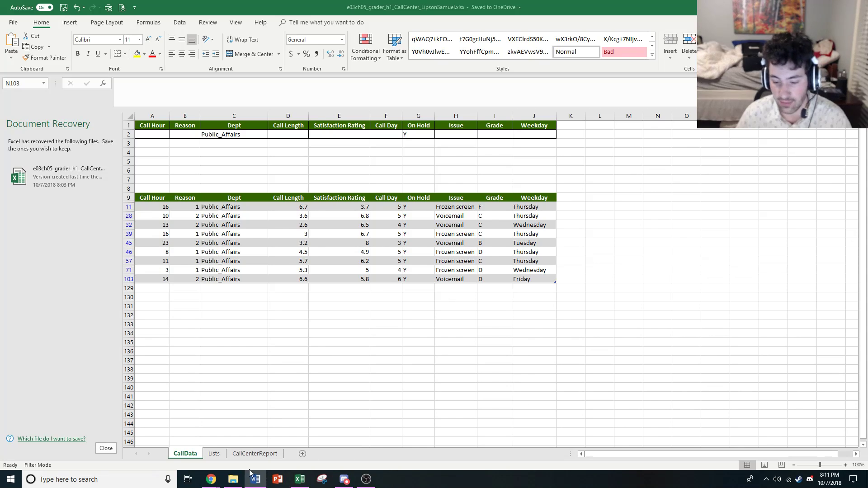
Go to the CallCenterReport sheet and check the Issues formula in B6 and the # Calls on Issue formula in C6
click(265, 455)
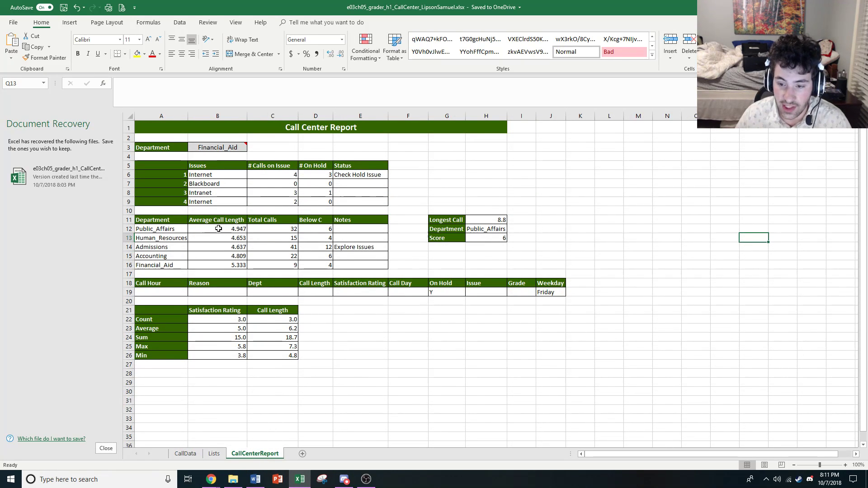
click(222, 175)
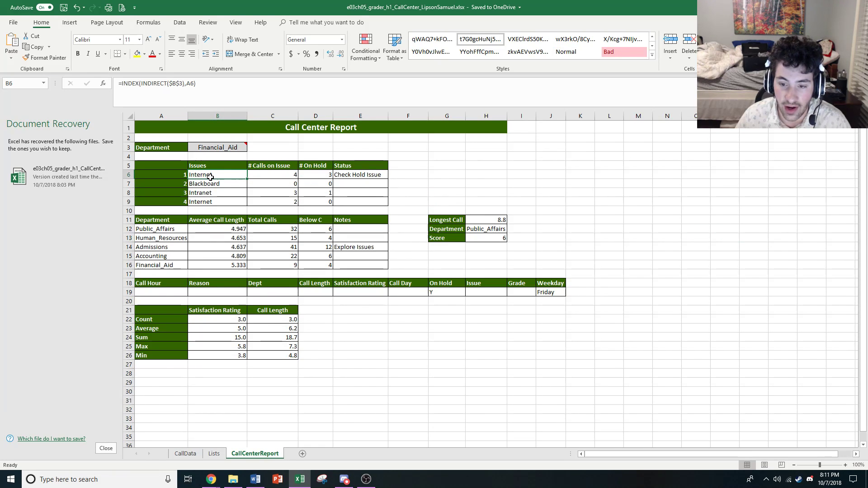
click(258, 177)
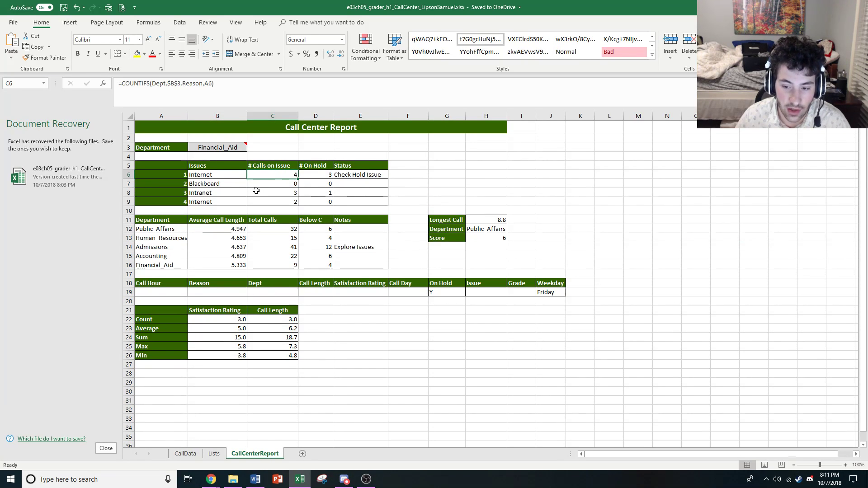
Examine the arguments of the AVERAGEIF formula for the Public_Affairs average call length in B12 and leave the cell
click(216, 229)
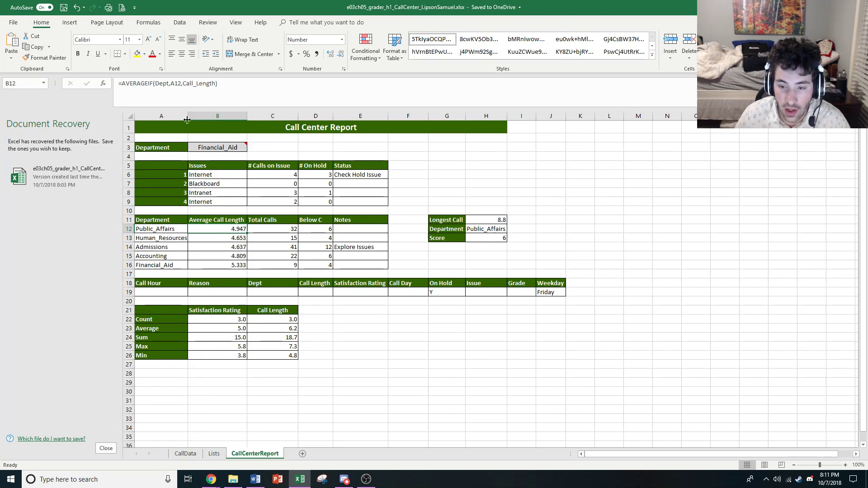
click(170, 84)
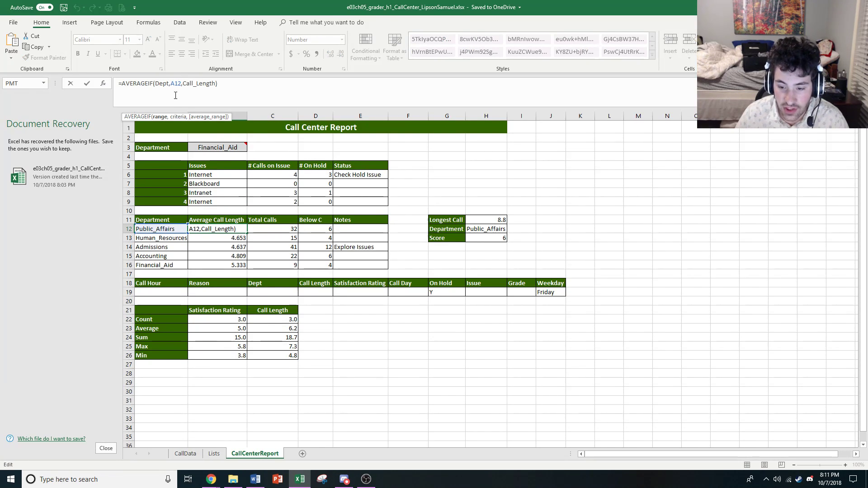
click(210, 83)
click(190, 82)
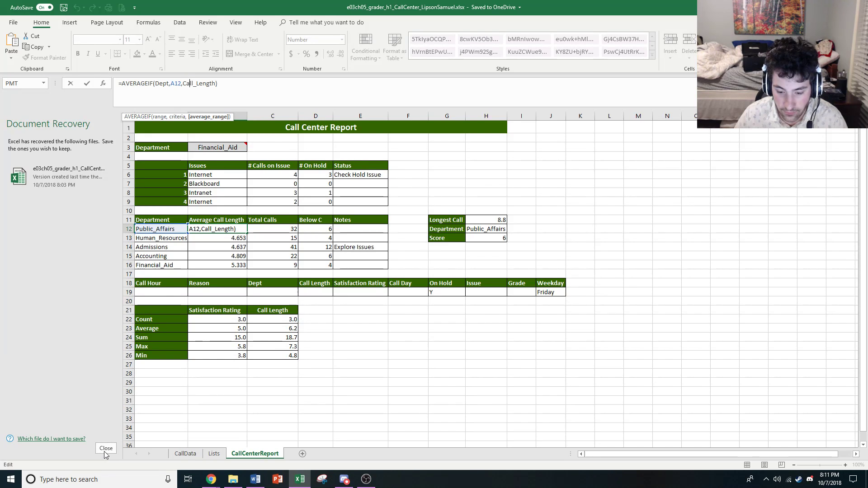
click(215, 347)
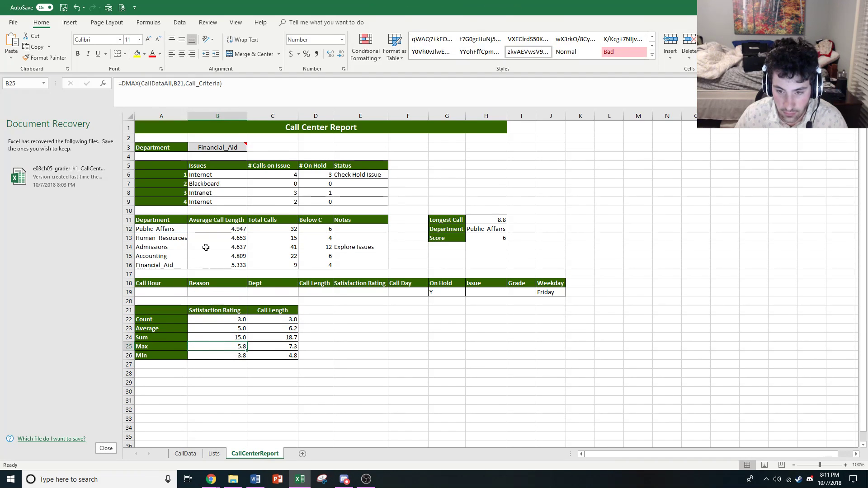
Try to open the recovered version of the call center workbook, and close the Document Recovery list
drag(197, 175, 167, 166)
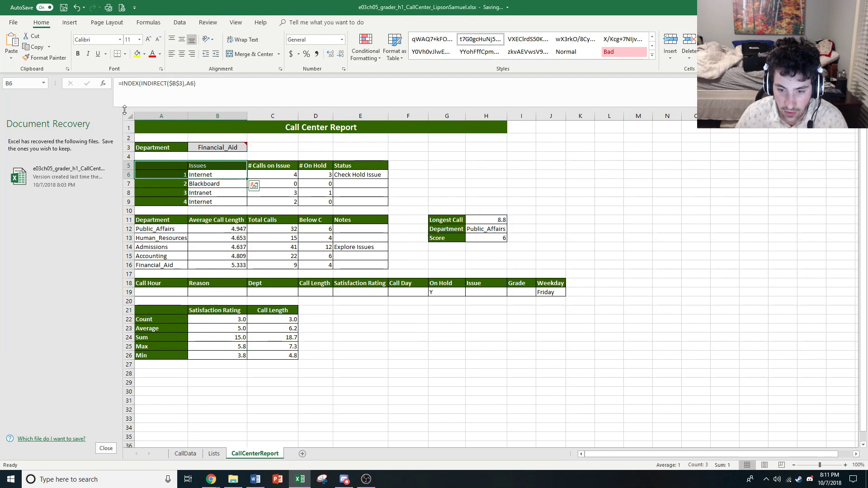
click(111, 176)
click(80, 195)
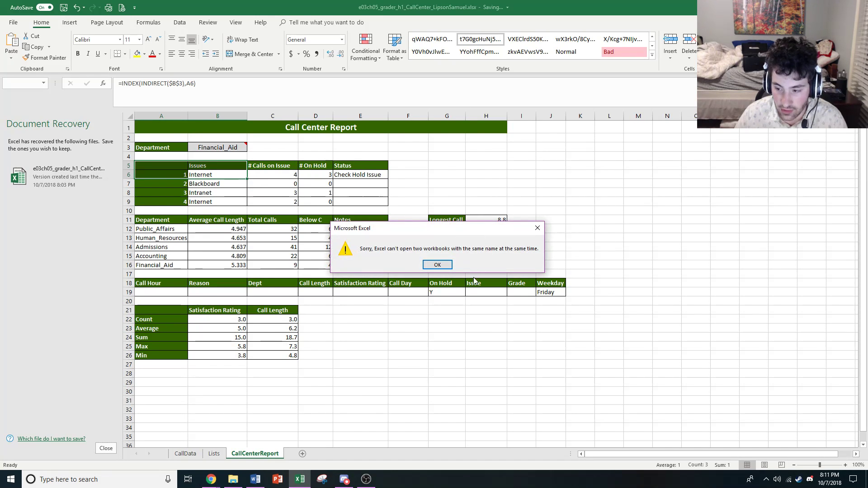
click(437, 266)
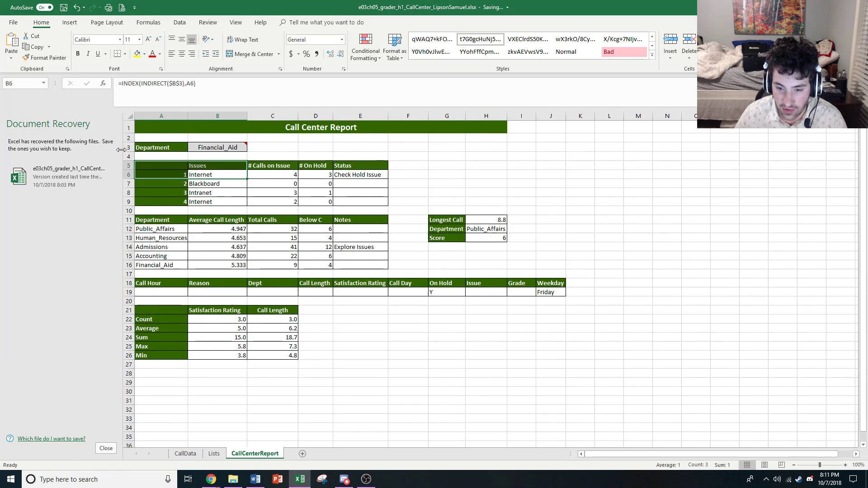
drag(120, 160, 126, 160)
click(110, 448)
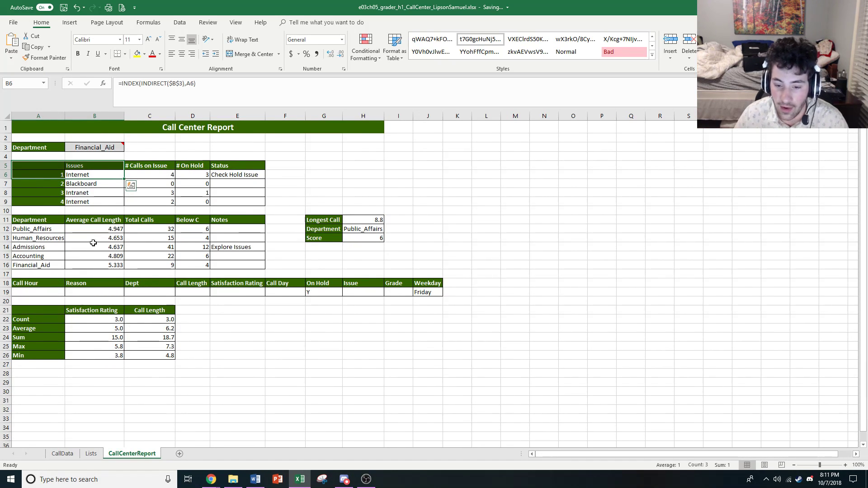
Inspect the Range, Criteria and Average_range function arguments of the AVERAGEIF formula in B12, leaving the formula unchanged
click(97, 230)
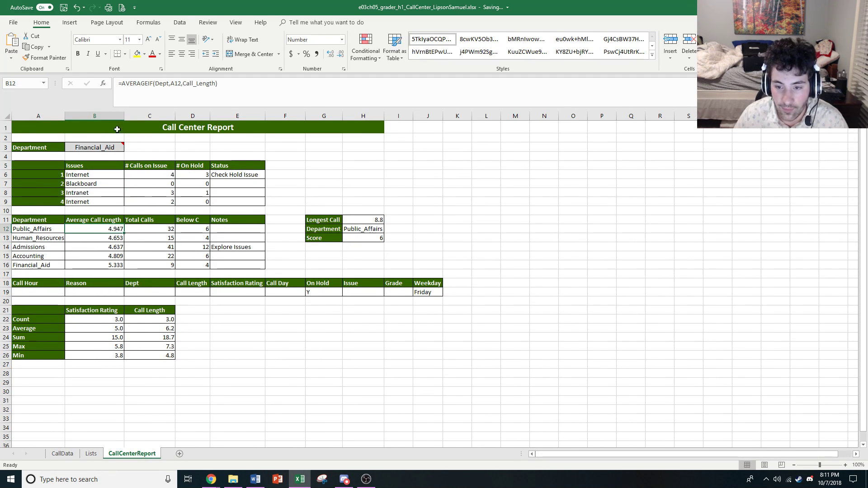
click(103, 84)
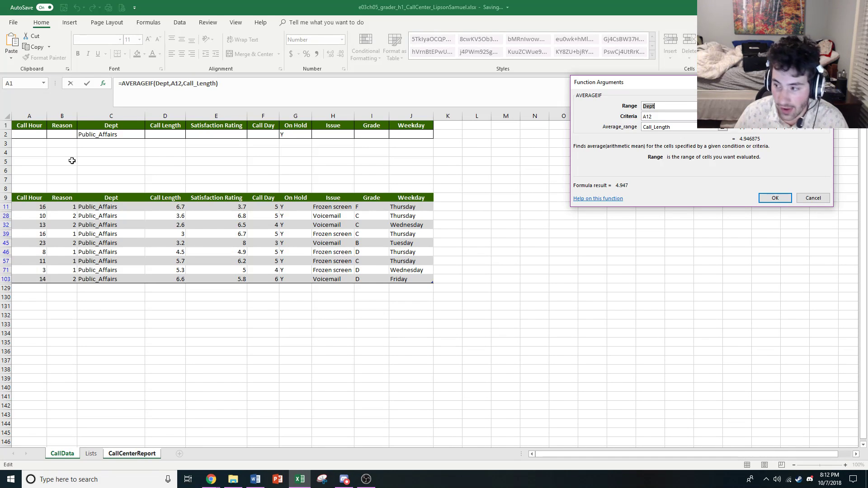
click(679, 116)
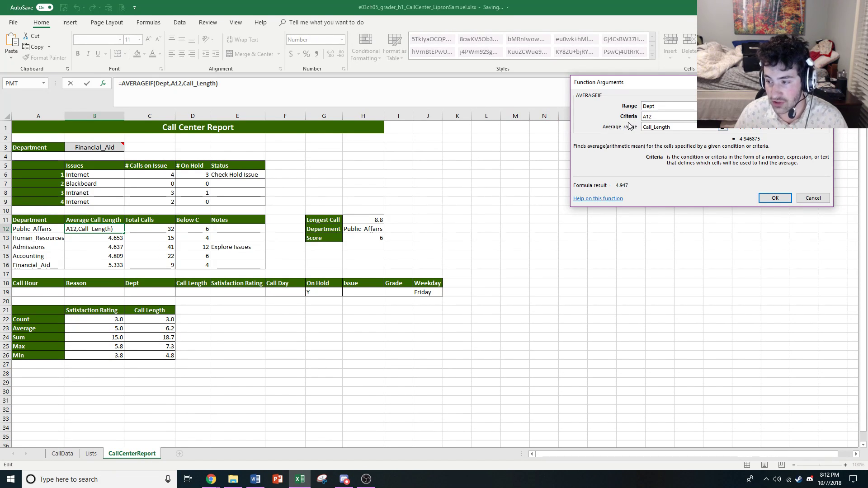
click(697, 127)
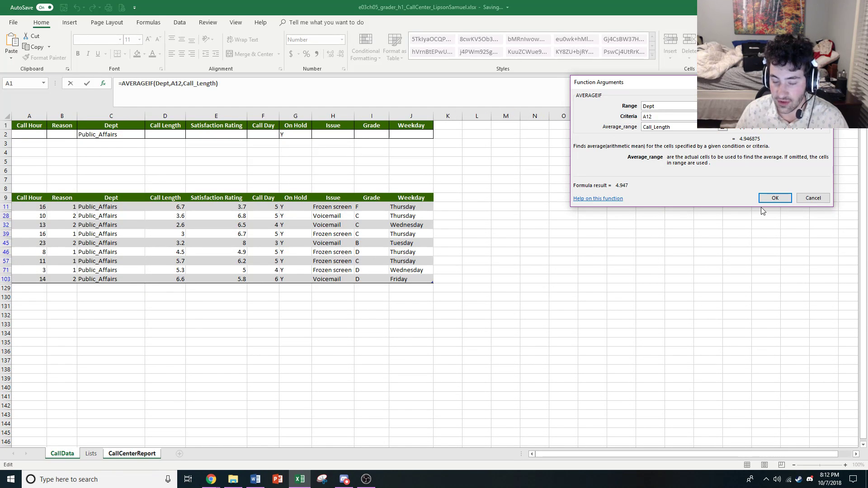
click(818, 199)
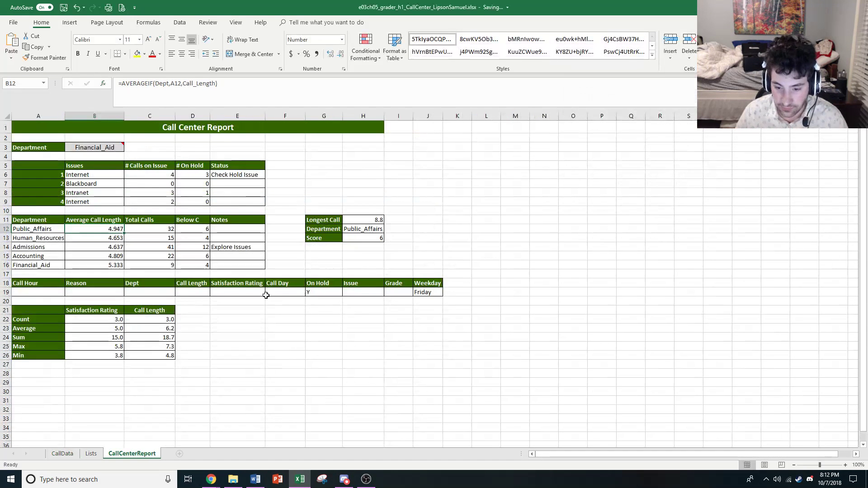
Inspect the Range and Criteria function arguments of the Total Calls COUNTIF formula in C12, then cancel without changes
click(160, 230)
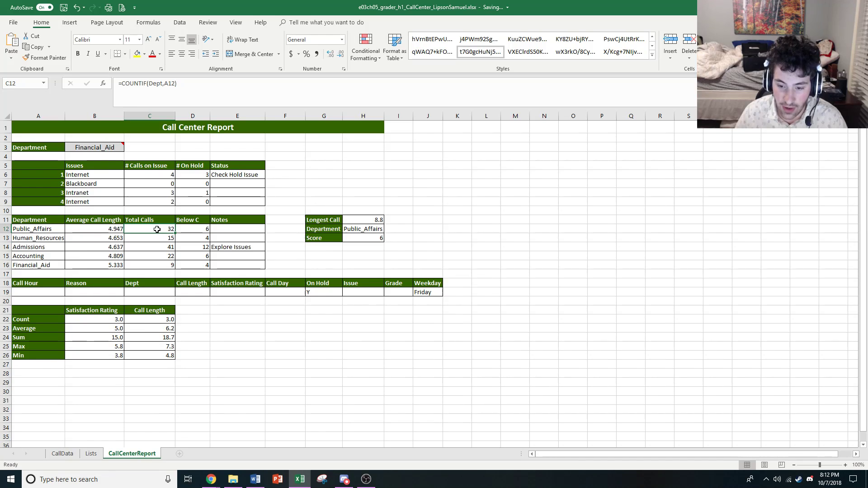
click(105, 86)
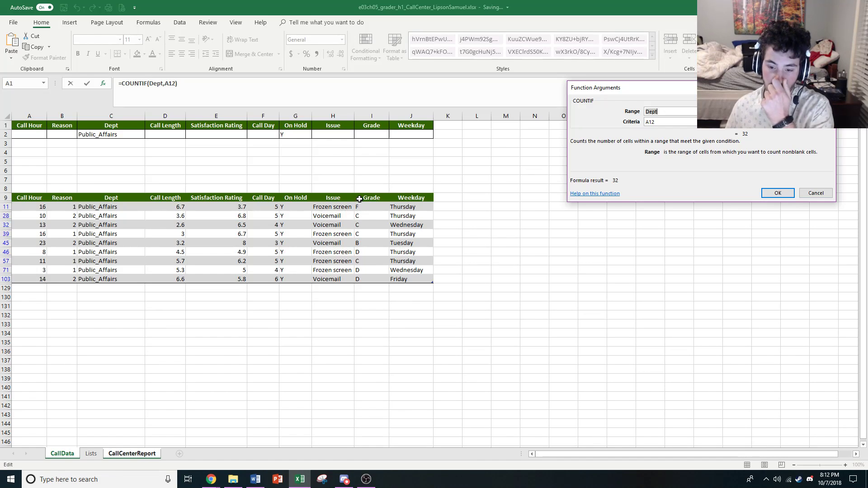
key(Tab)
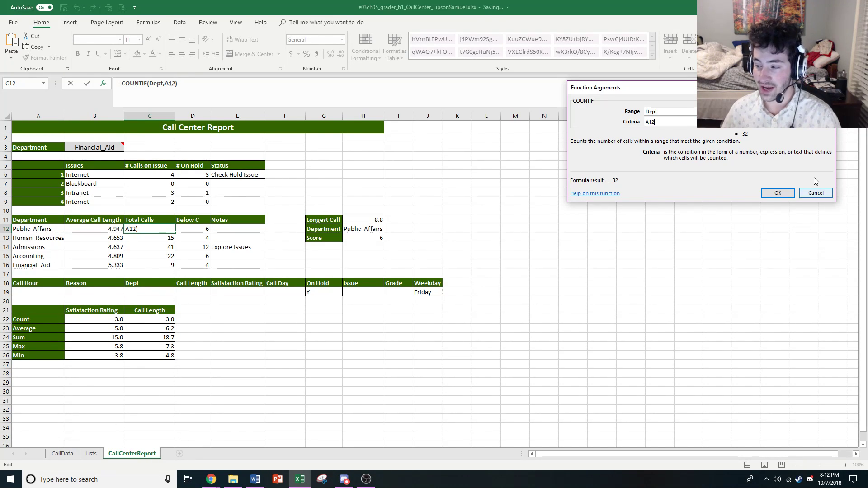
click(815, 193)
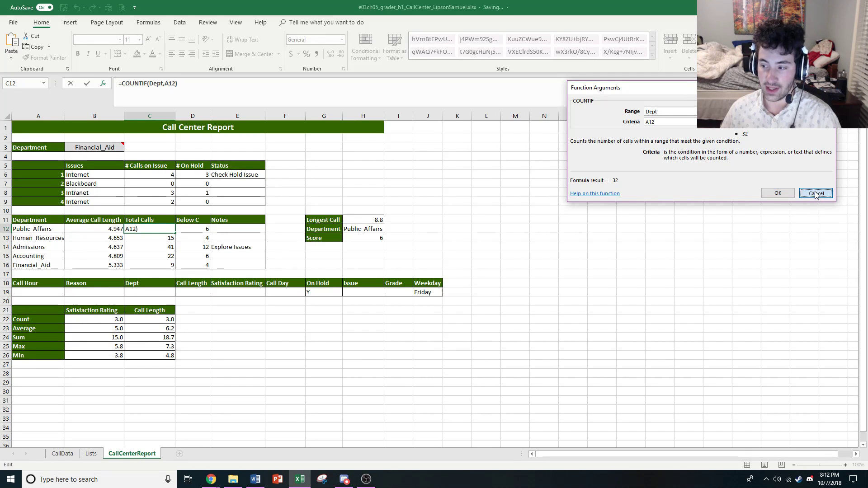
Compare the filtered call records and the On Hold criterion in G2 of CallData with the totals on CallCenterReport
click(63, 454)
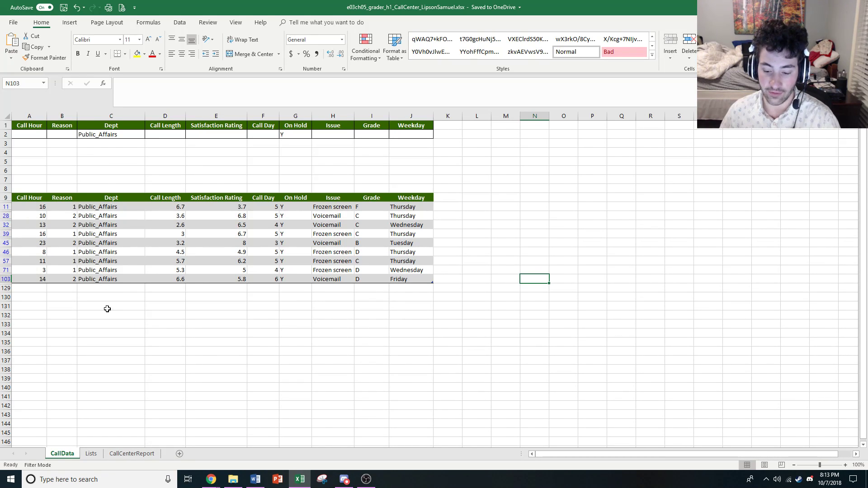
click(135, 454)
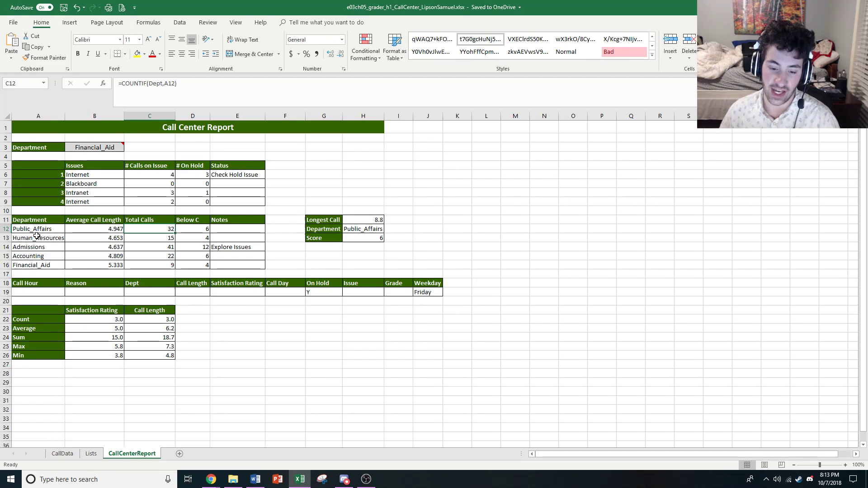
click(65, 455)
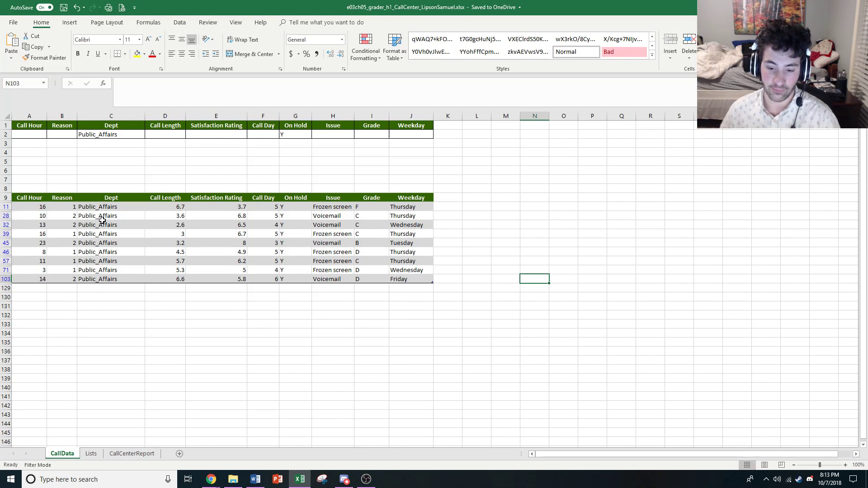
right_click(224, 388)
click(127, 437)
click(128, 455)
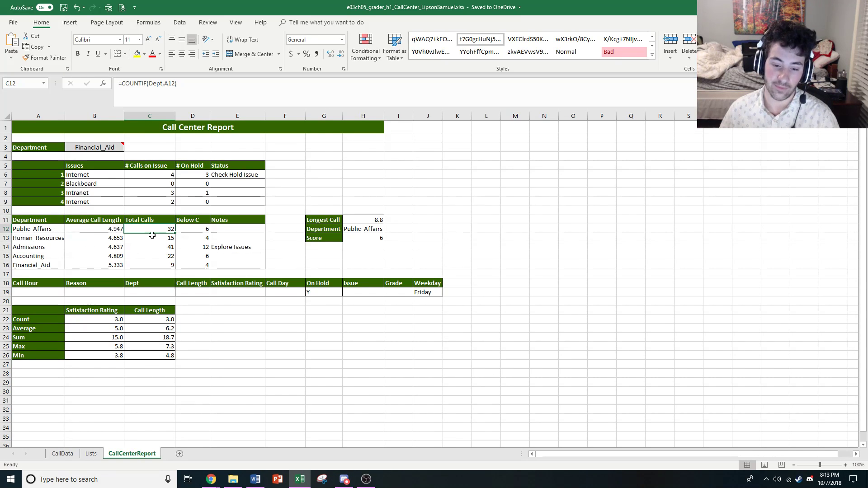
click(62, 453)
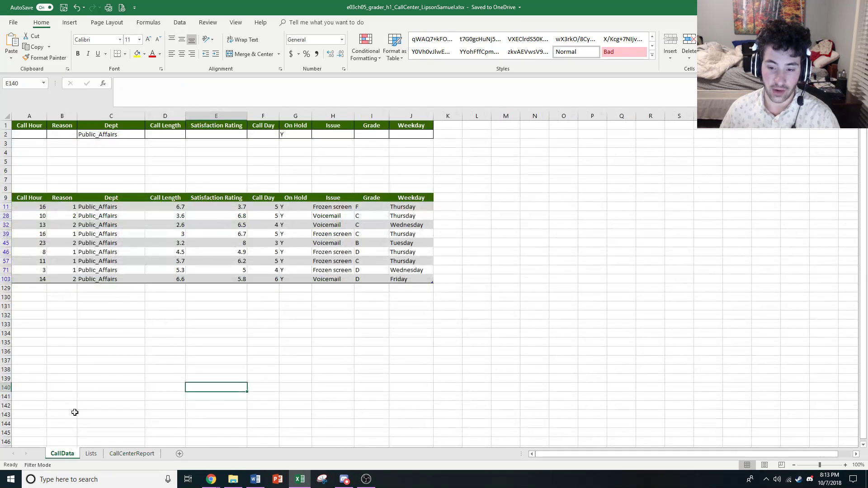
click(297, 137)
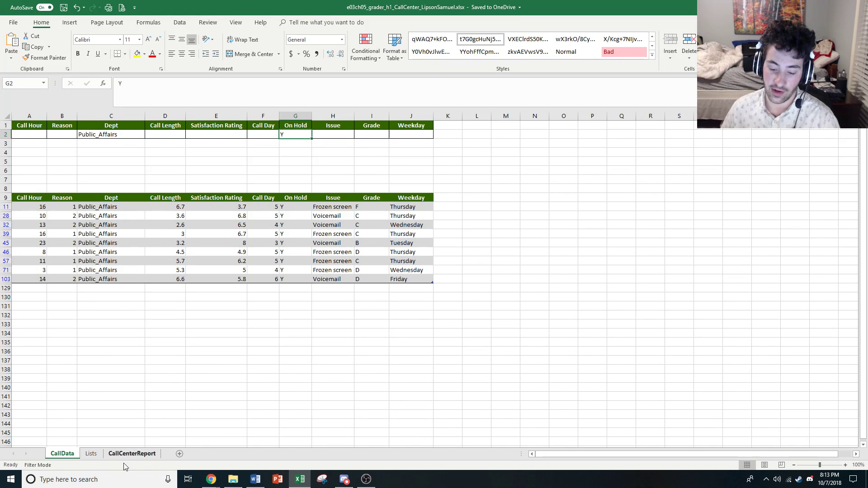
click(113, 454)
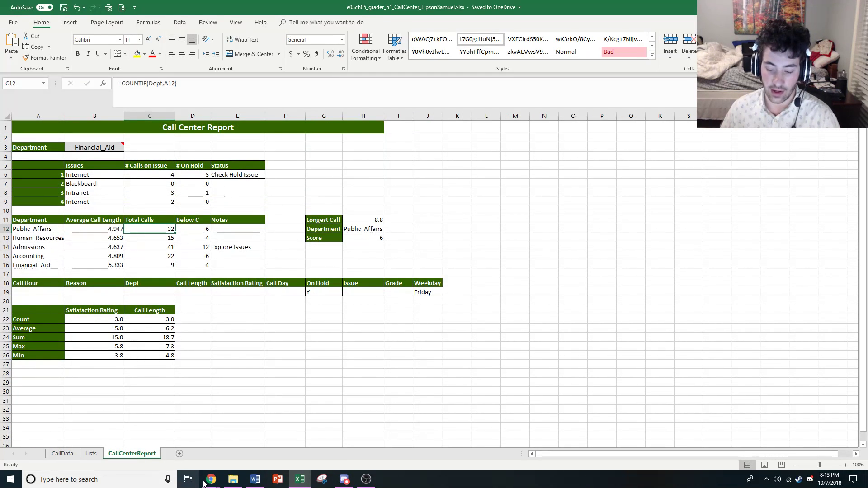
Review the CallData sheet and the department issue lists on the Lists sheet, including the Public Affairs entry in E3
mouse_move(211, 480)
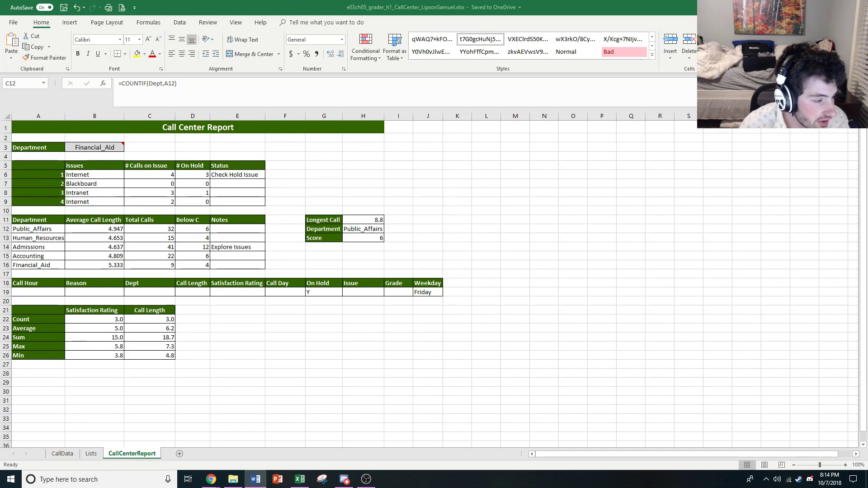
click(62, 454)
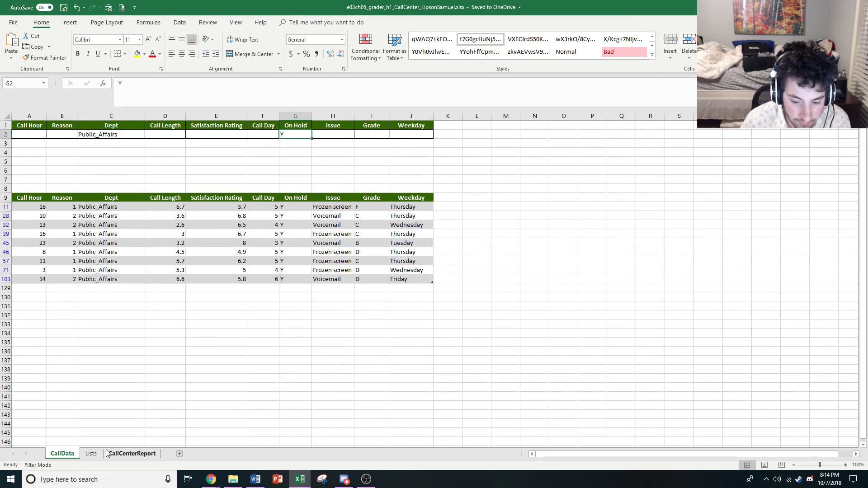
click(91, 454)
click(229, 151)
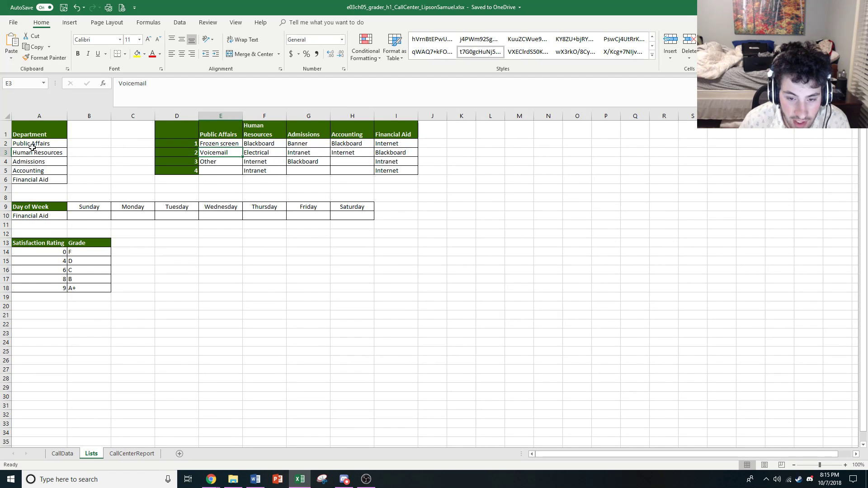
Examine the New Name settings for the department list A2:A6 on Lists, then cancel without defining a name
drag(32, 147, 24, 177)
click(148, 22)
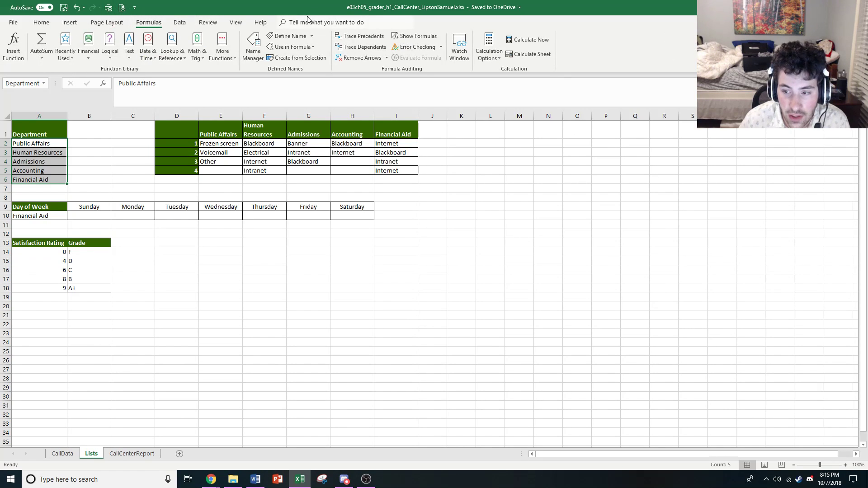
click(290, 35)
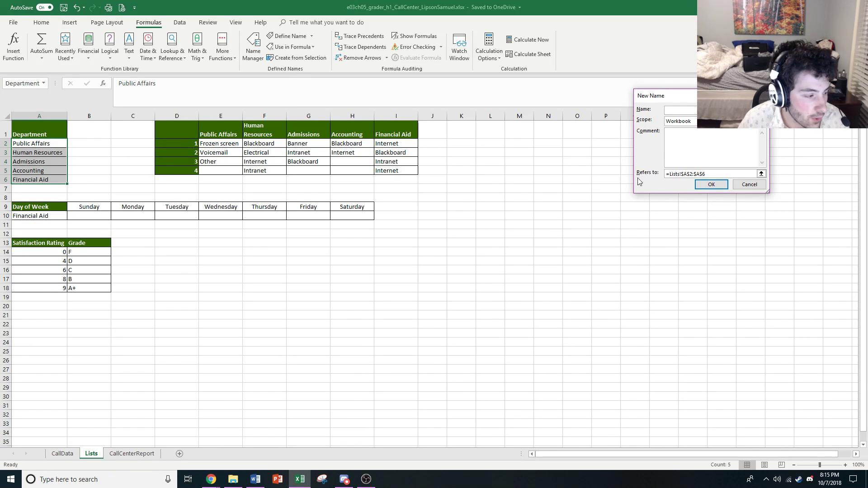
click(749, 184)
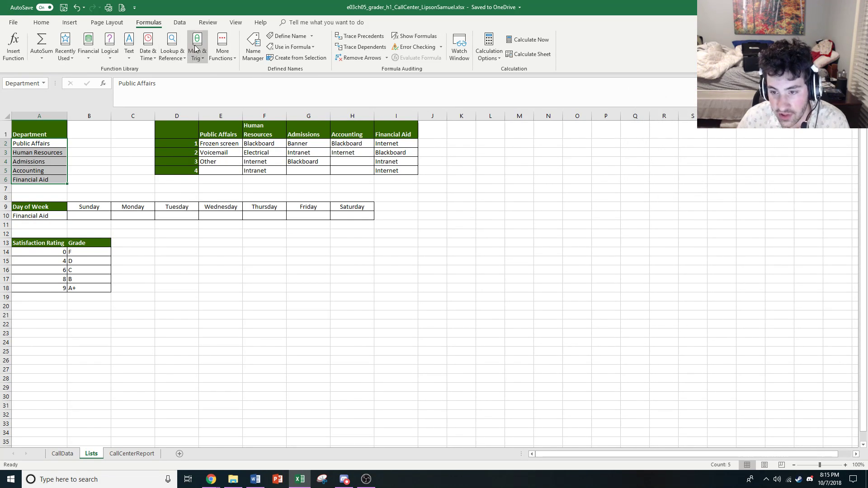
Inspect the Department and GradeScale named ranges in the Name Manager, leaving both definitions unchanged
click(253, 51)
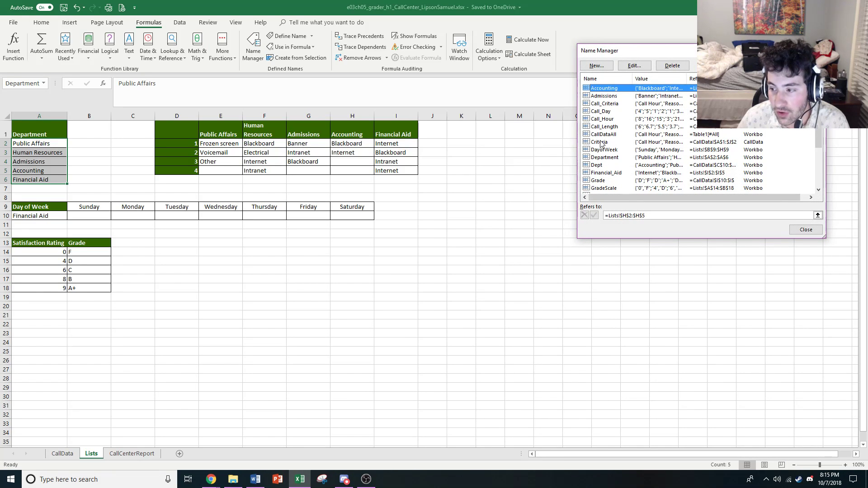
click(606, 158)
scroll(634, 187, down, 3)
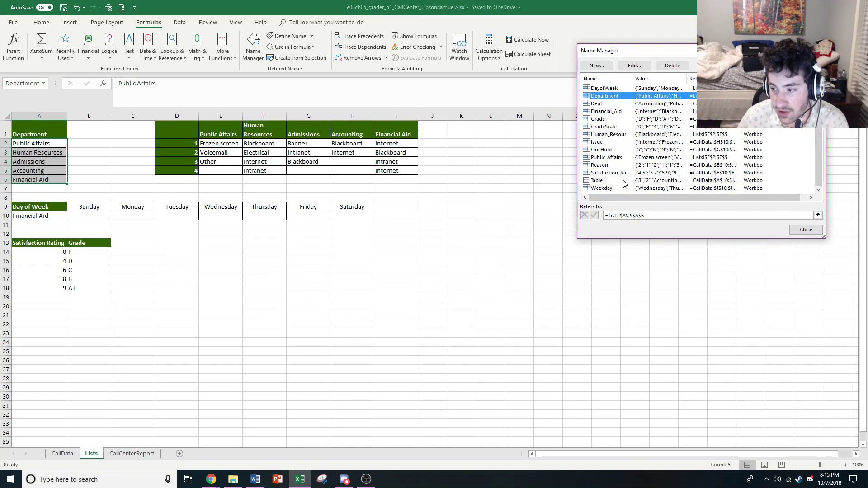
scroll(617, 126, up, 3)
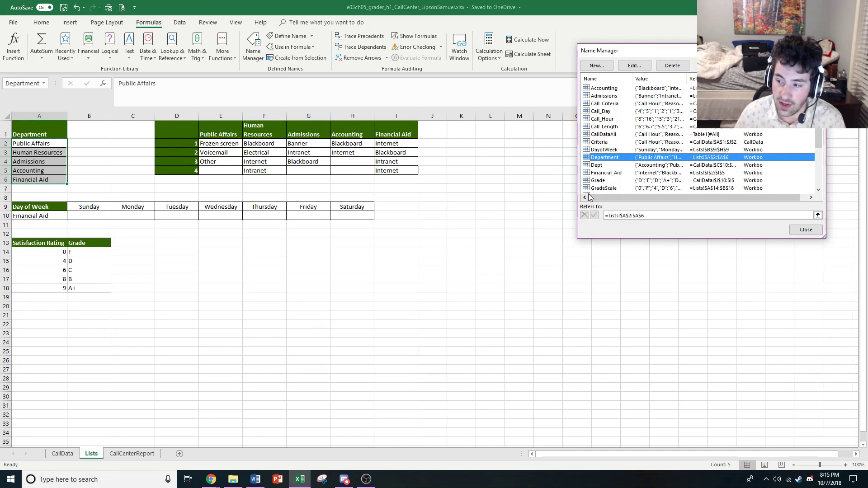
click(620, 188)
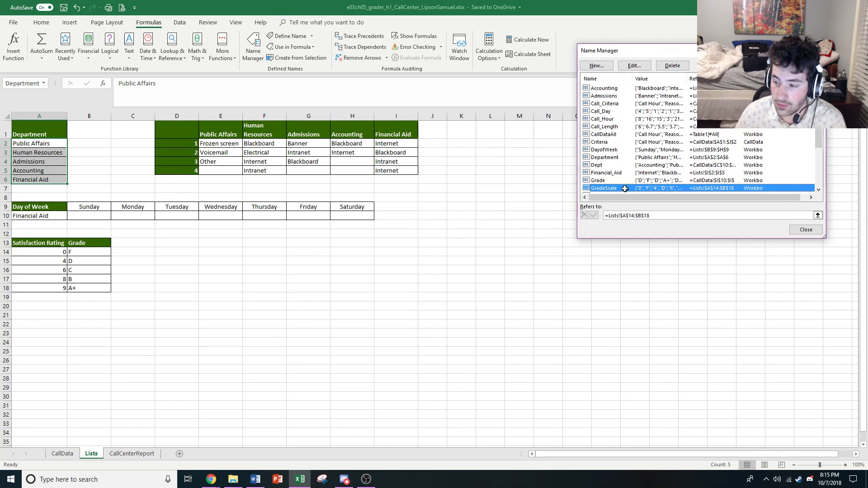
double_click(627, 189)
click(751, 185)
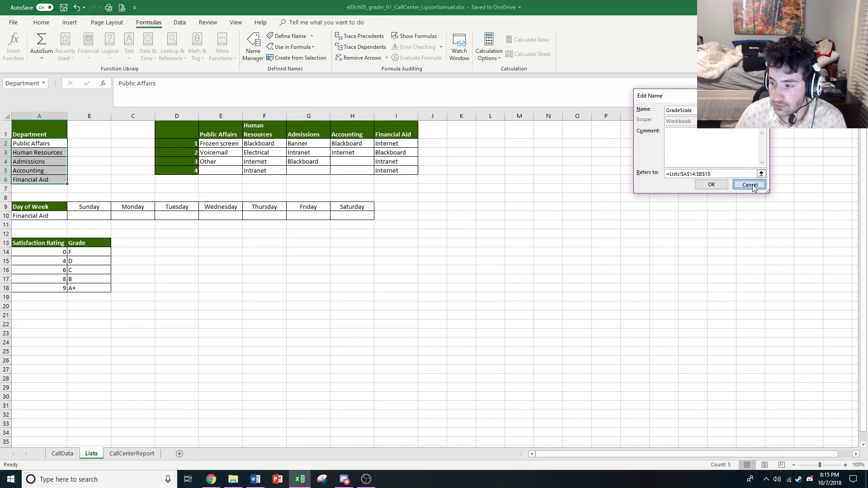
click(807, 231)
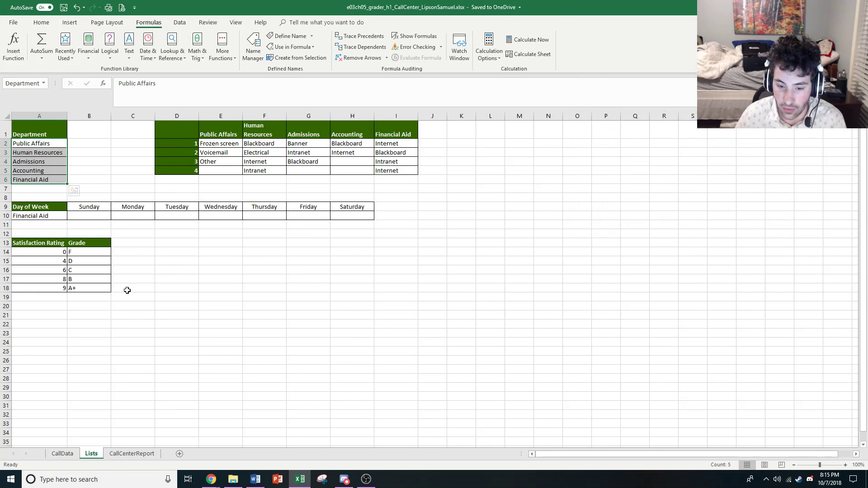
Check the named range of the grade scale in A14:B18 and of the weekday list in B9:H9
drag(28, 252, 89, 285)
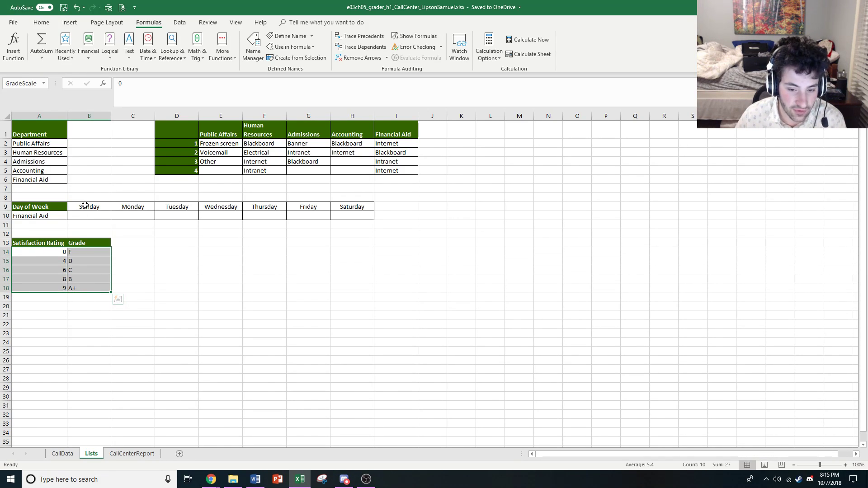
drag(85, 205, 358, 206)
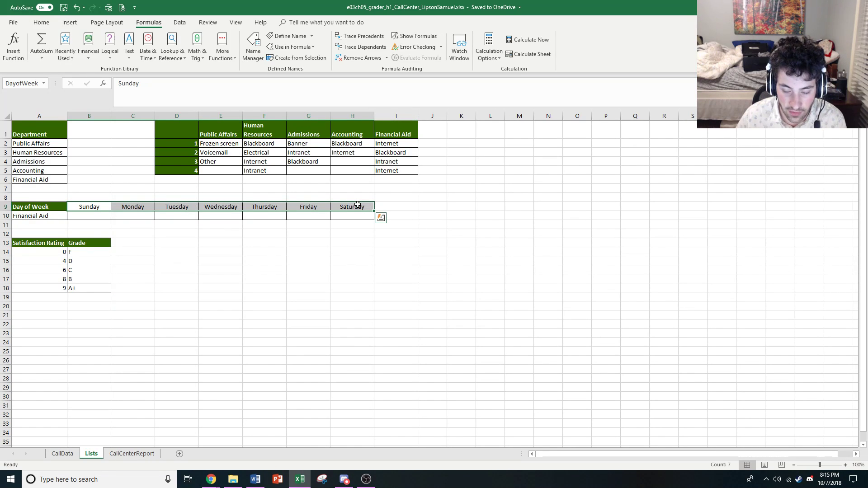
click(304, 224)
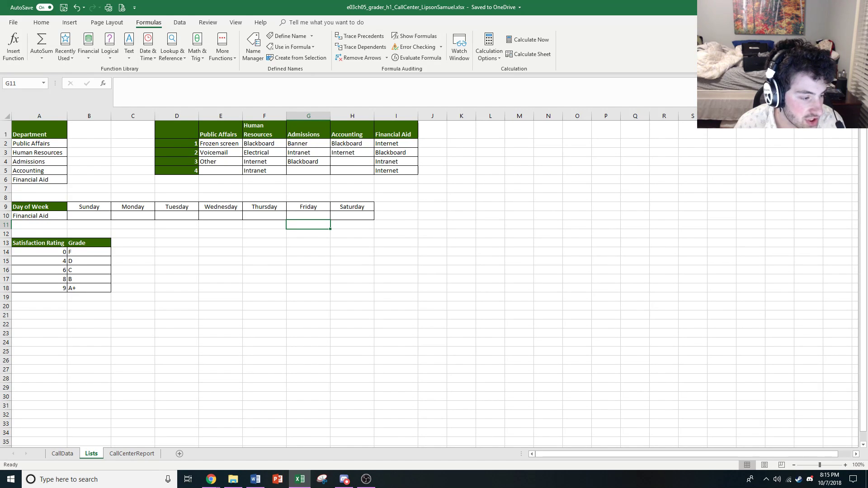
Examine Create from Selection for the issue lists E1:I5 with only Top row selected, then cancel without creating names
click(219, 131)
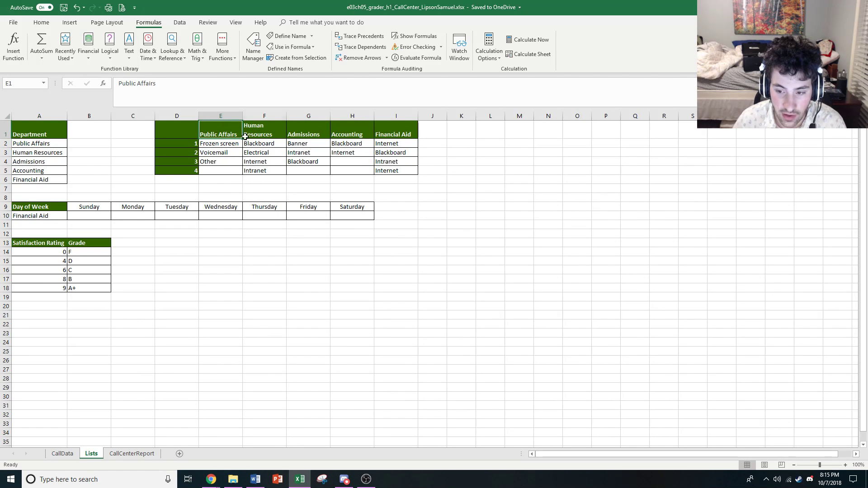
drag(221, 126, 419, 174)
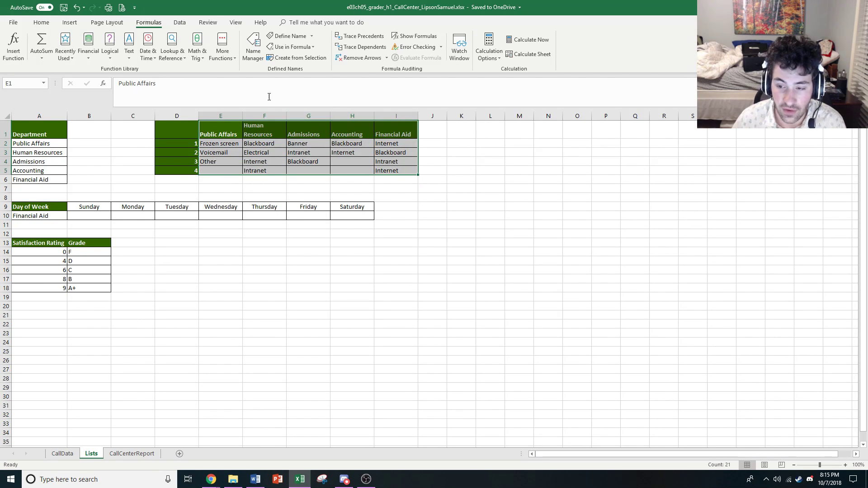
click(297, 58)
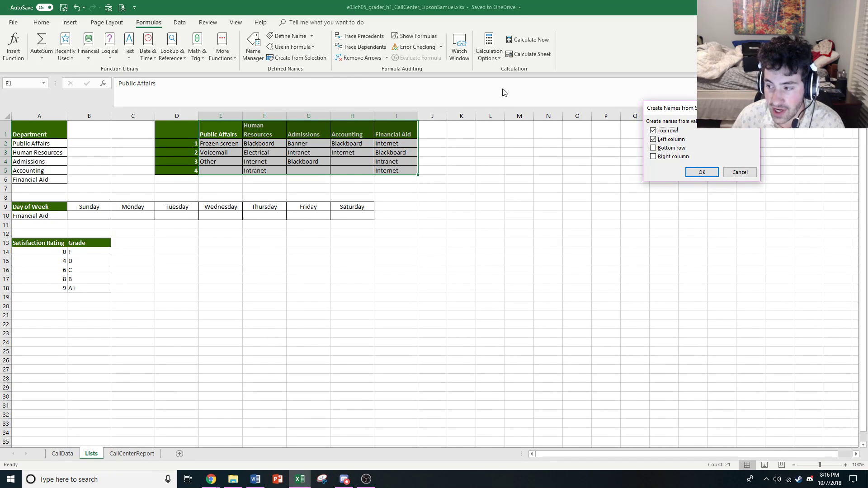
click(669, 143)
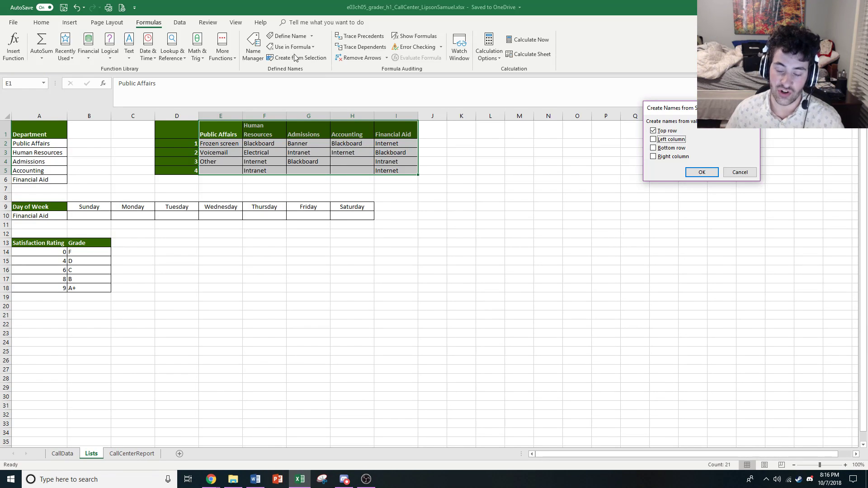
click(736, 171)
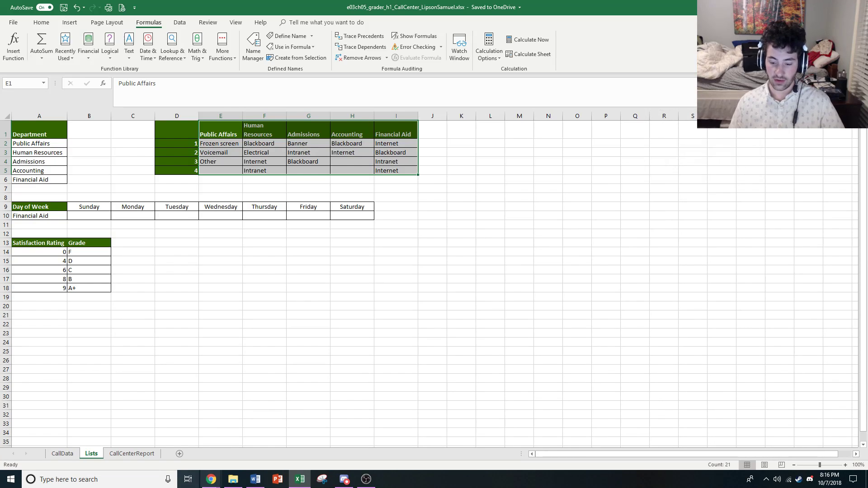
mouse_move(206, 472)
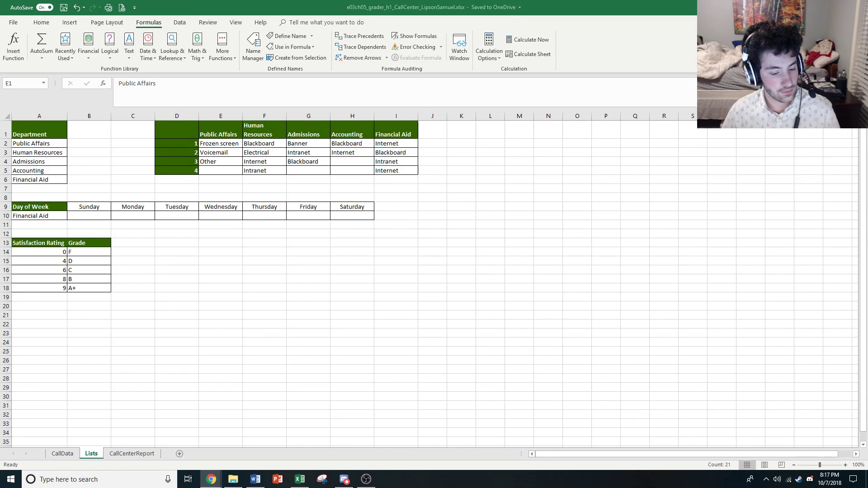
scroll(434, 280, down, 3)
scroll(206, 306, up, 3)
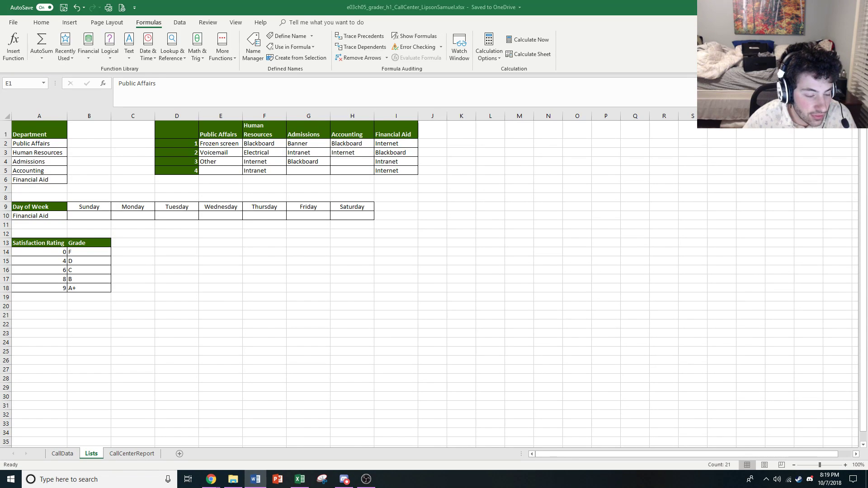
Review the Below C COUNTIFS formulas from D12 to D16 on CallCenterReport
click(131, 454)
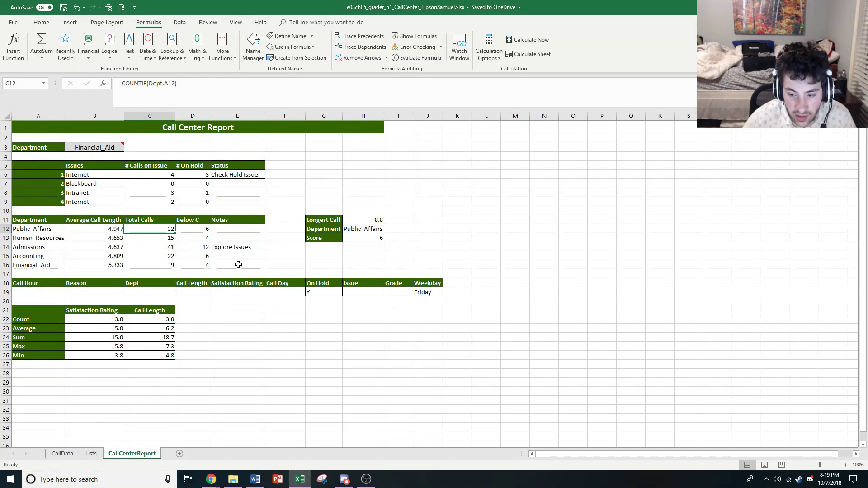
click(201, 229)
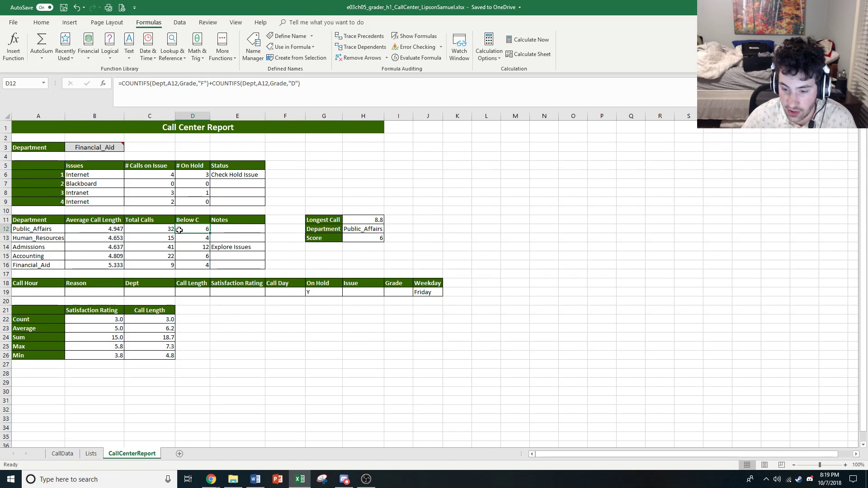
key(Down)
key(Down)
key(Down)
key(Down)
key(Up)
key(Up)
key(Up)
key(Up)
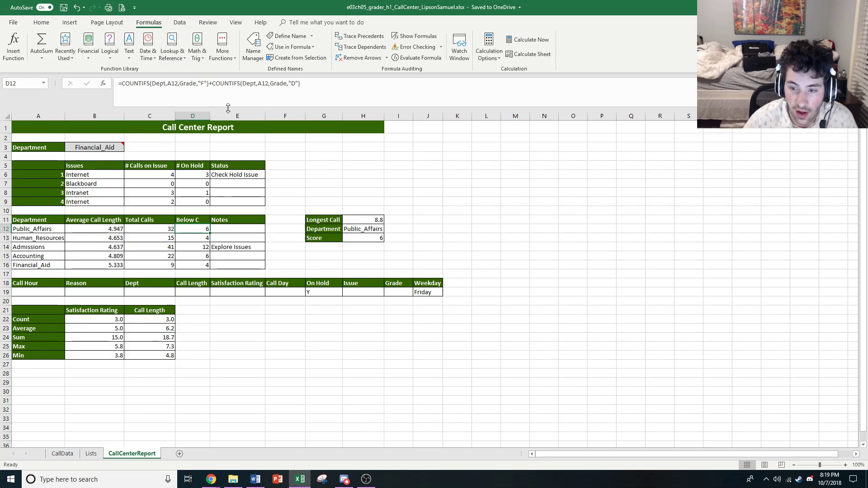
Inspect the Dept range and A12 criterion in the first COUNTIFS of D12, keeping the formula unchanged
click(159, 87)
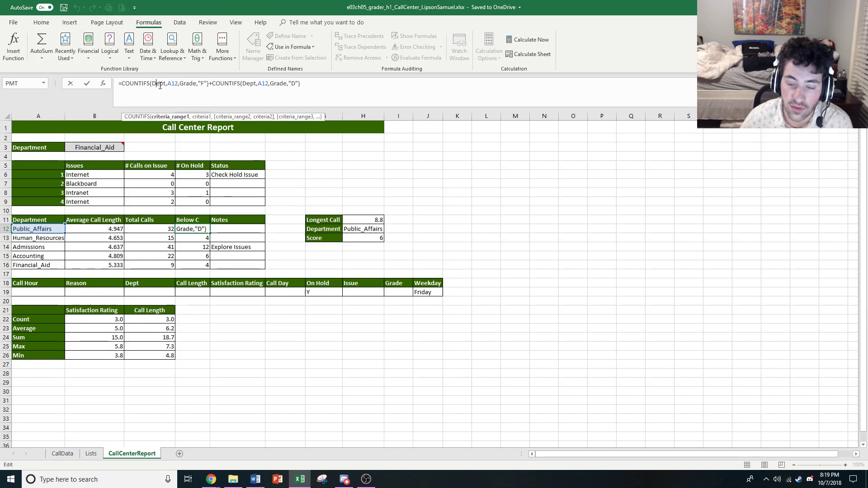
click(174, 83)
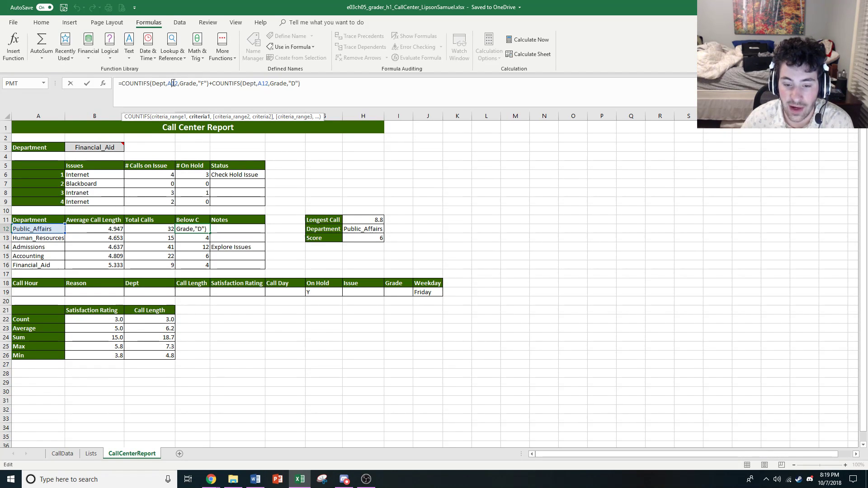
click(154, 83)
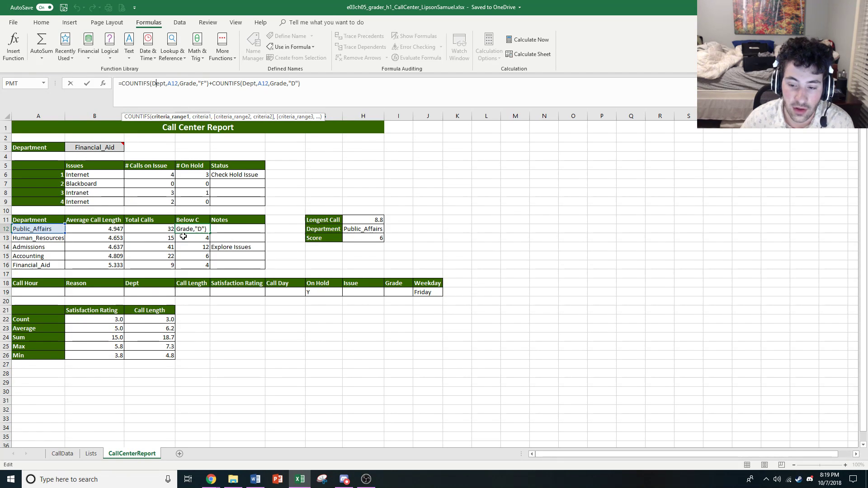
key(Return)
Compare the department criterion references in the COUNTIFS formulas of D13 and D14, cancelling any edits
click(169, 83)
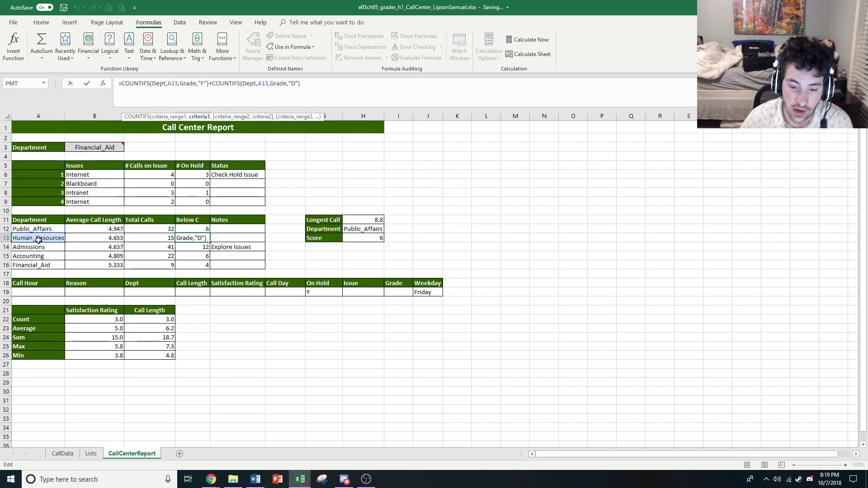
click(191, 245)
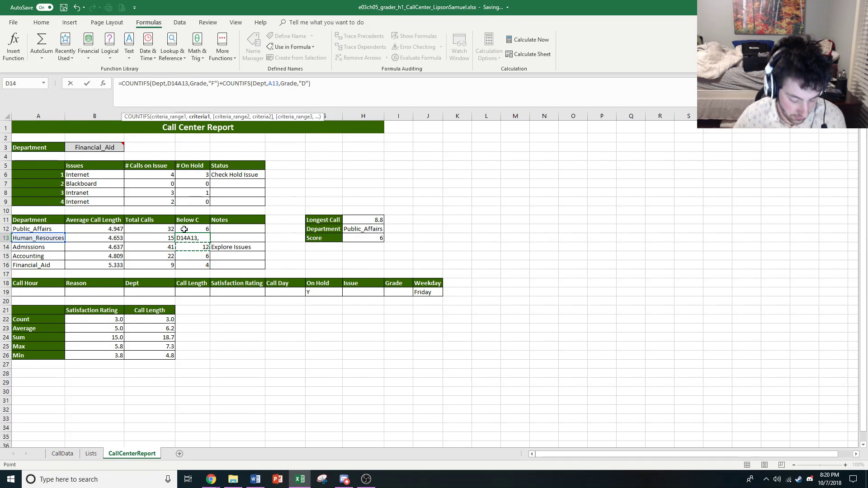
key(Escape)
click(192, 248)
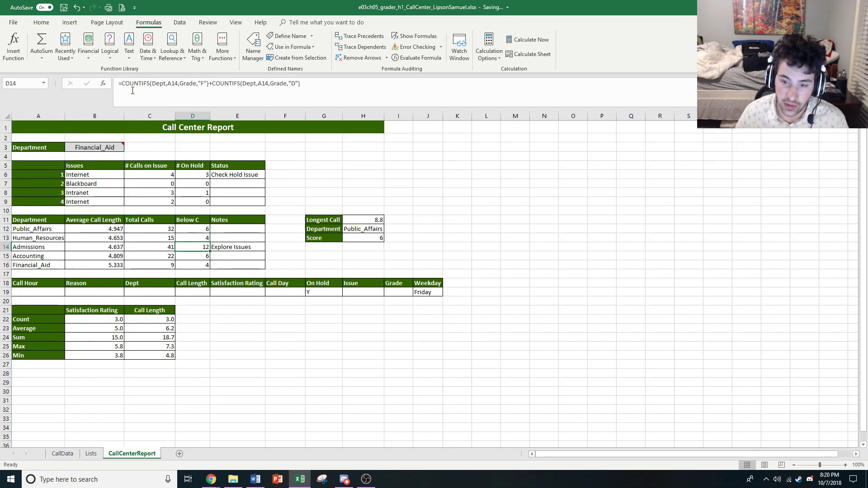
click(166, 84)
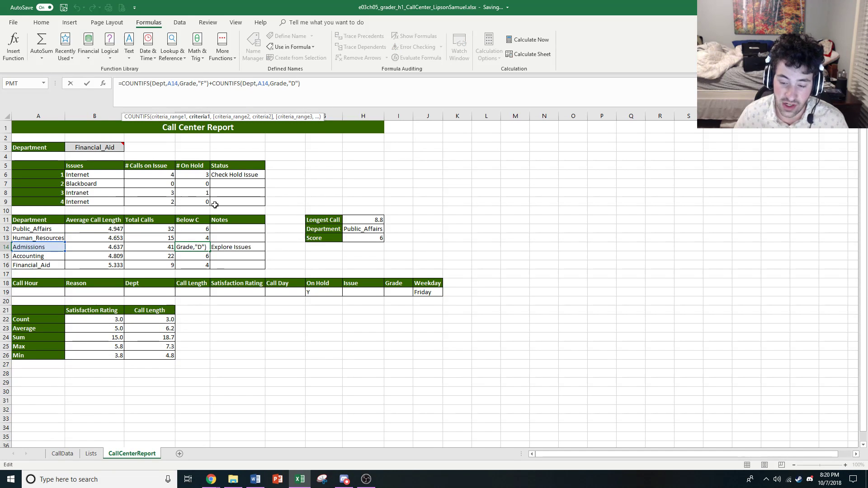
key(Escape)
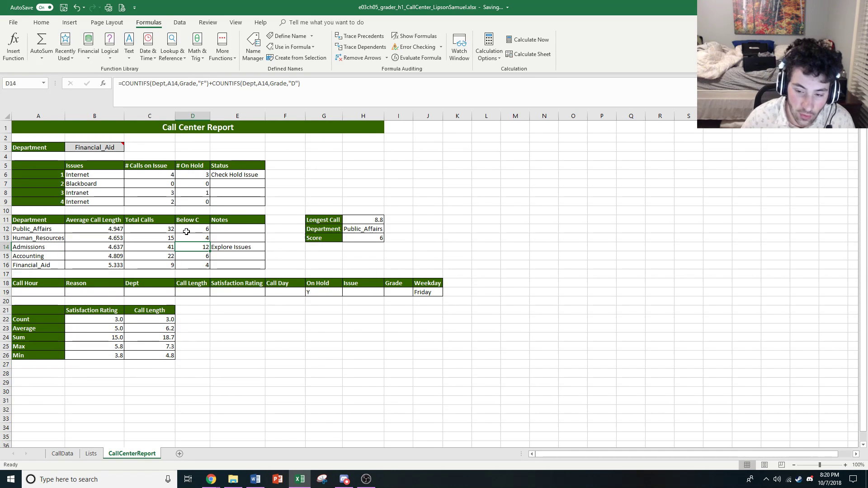
Inspect the Grade range argument of the D12 formula and compare it with the Grade column on CallData
click(193, 229)
click(185, 85)
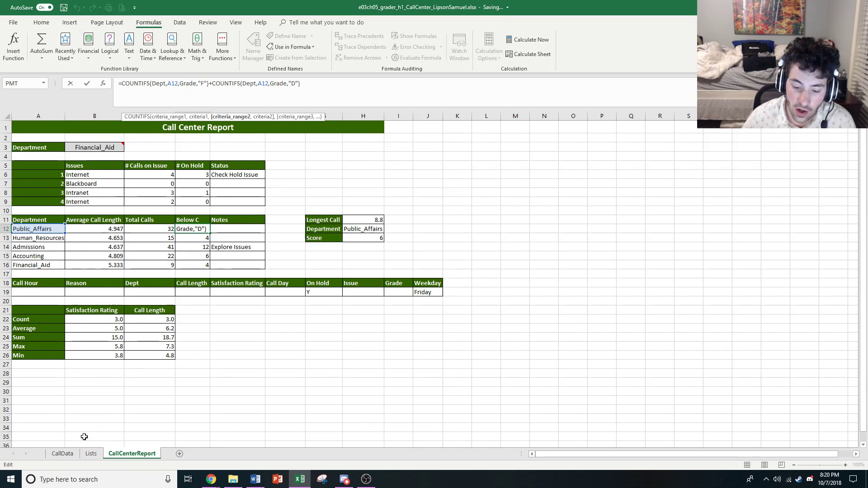
key(Escape)
click(72, 454)
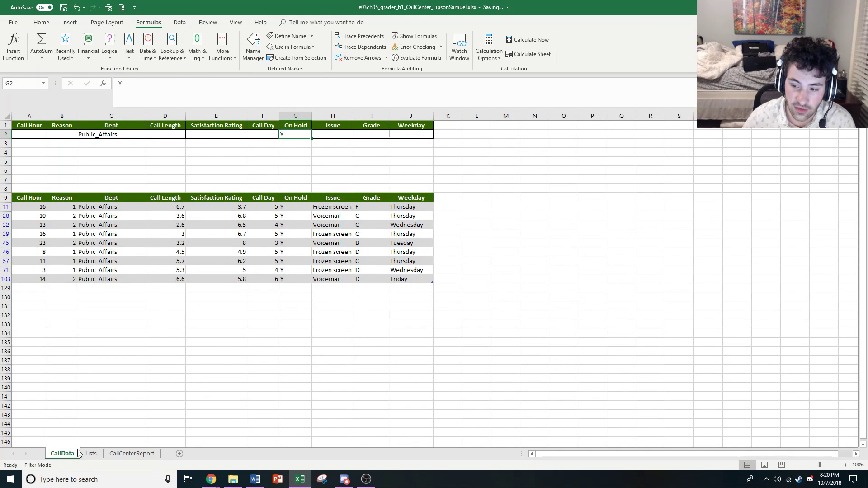
click(131, 454)
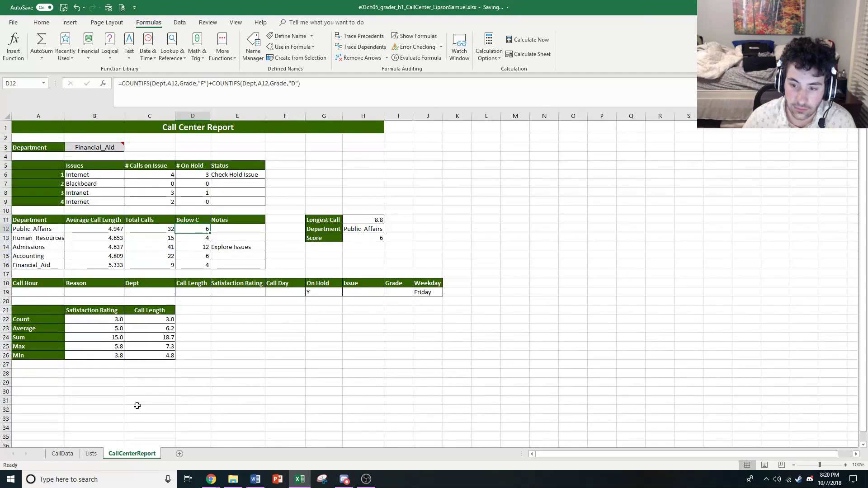
click(68, 457)
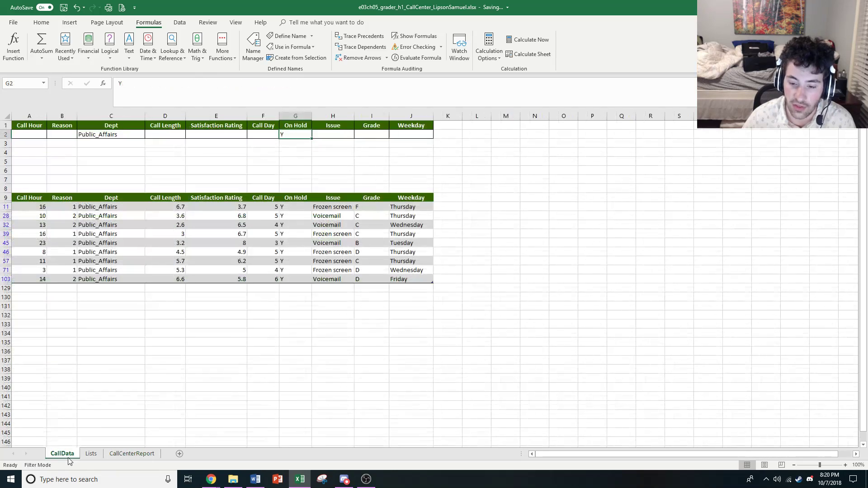
click(112, 454)
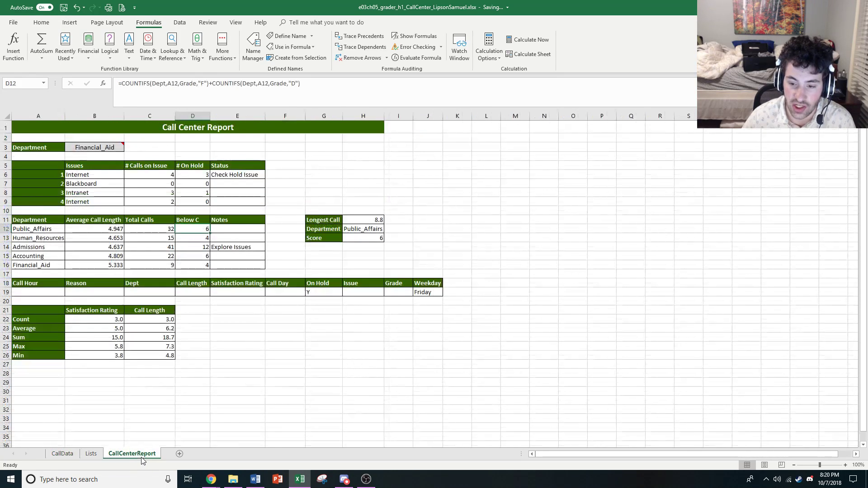
click(76, 452)
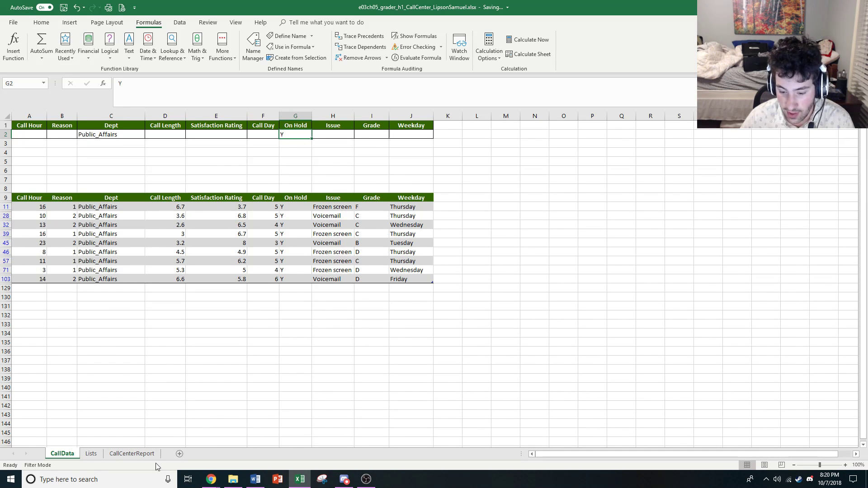
click(134, 453)
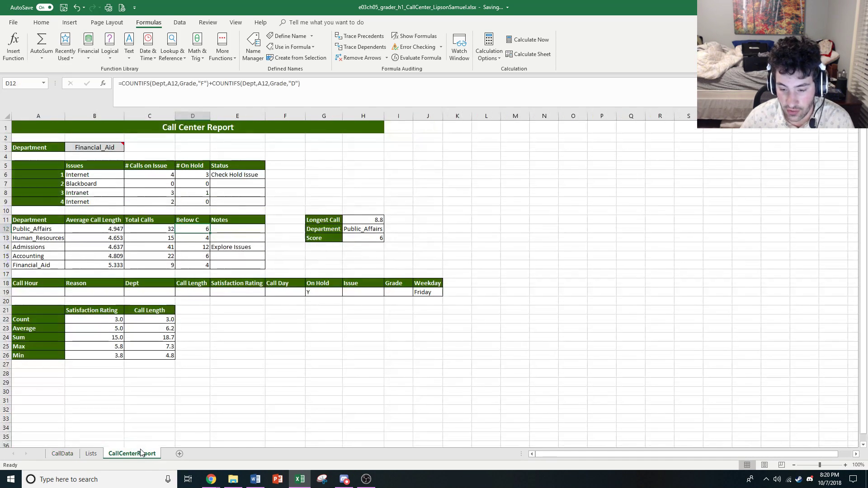
Inspect the "F" criterion in the D12 COUNTIFS formula, cancel editing, and switch to Chrome
click(202, 83)
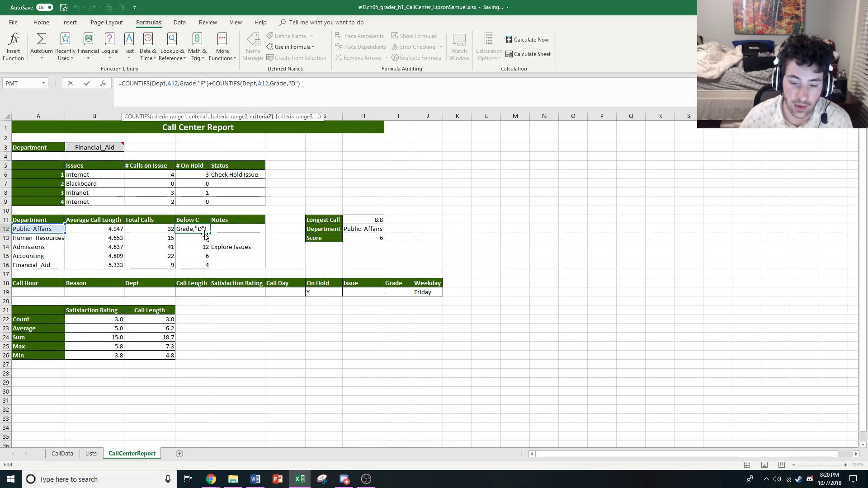
key(Escape)
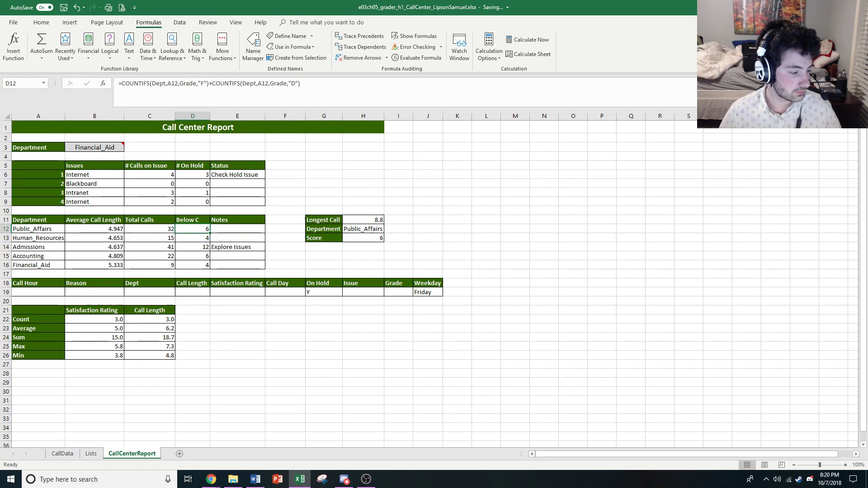
key(alt+Tab)
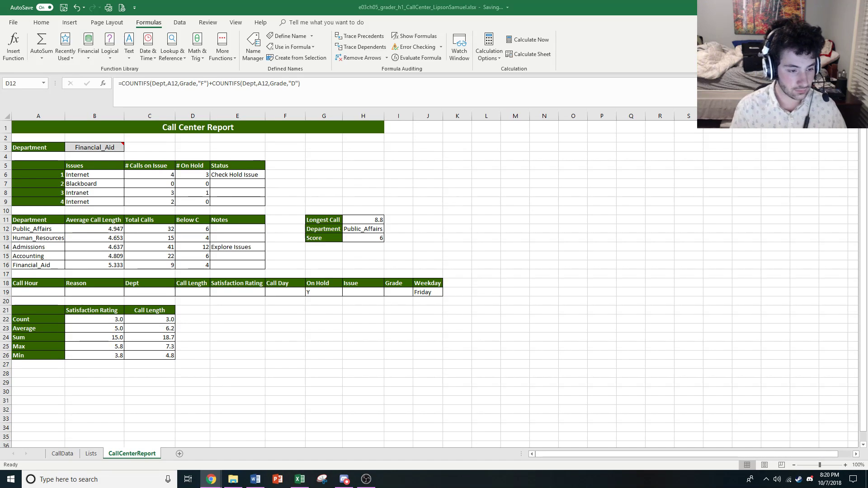
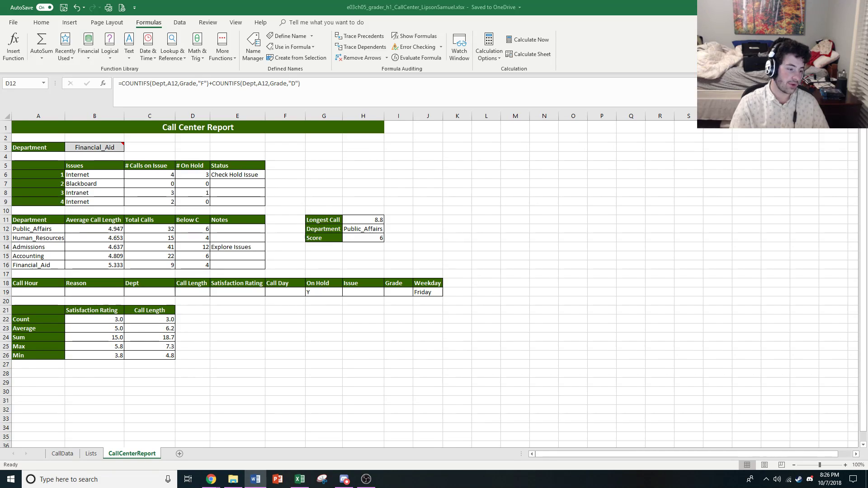
Review the CallData table's headings for Call Hour, On Hold, Issue, Grade and Weekday, and switch to Chrome
click(62, 453)
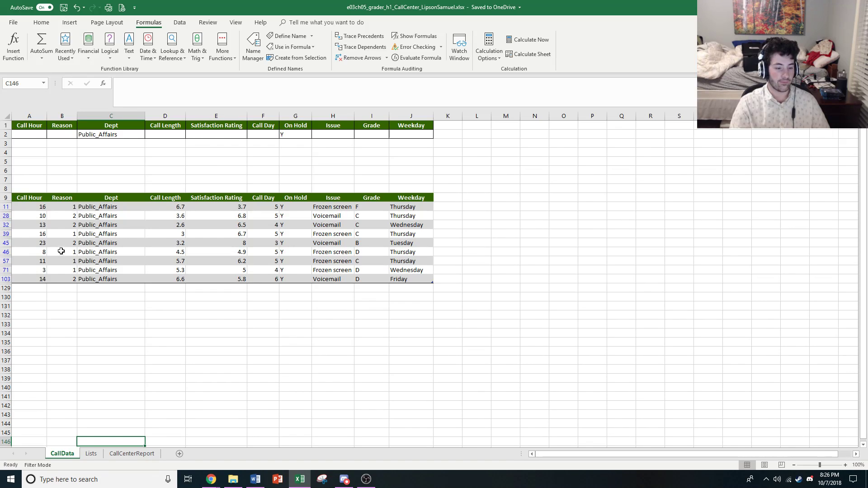
click(26, 197)
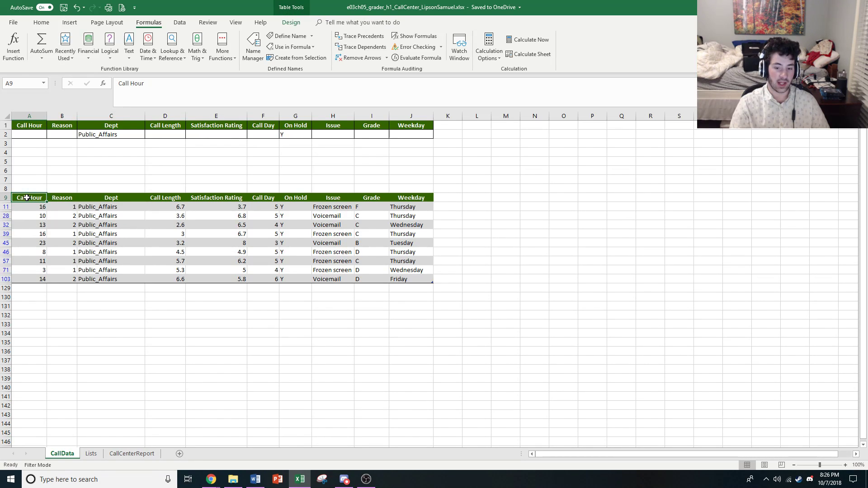
click(296, 199)
click(332, 199)
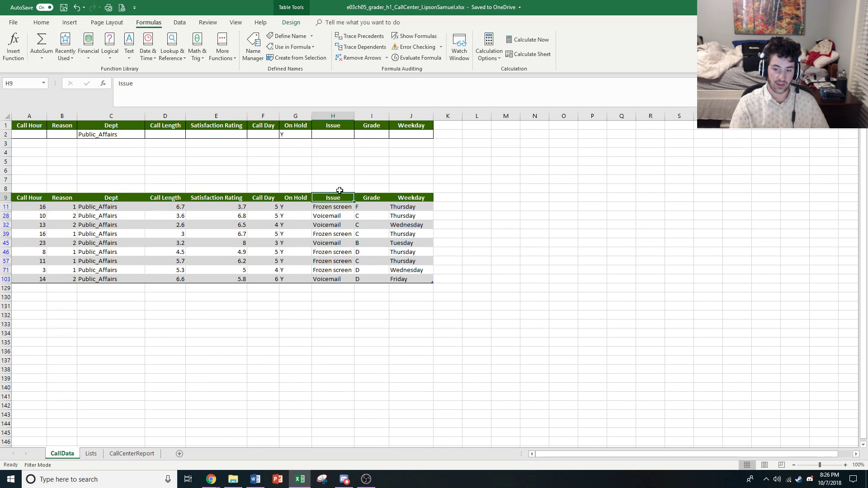
click(373, 197)
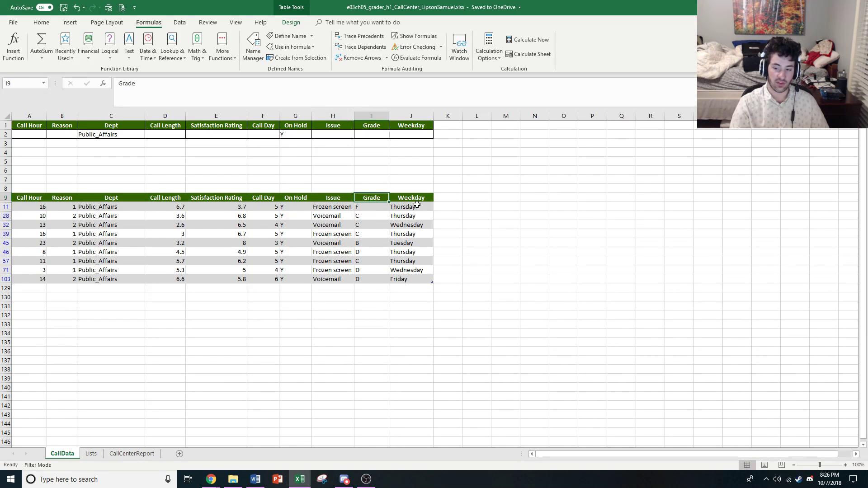
click(419, 196)
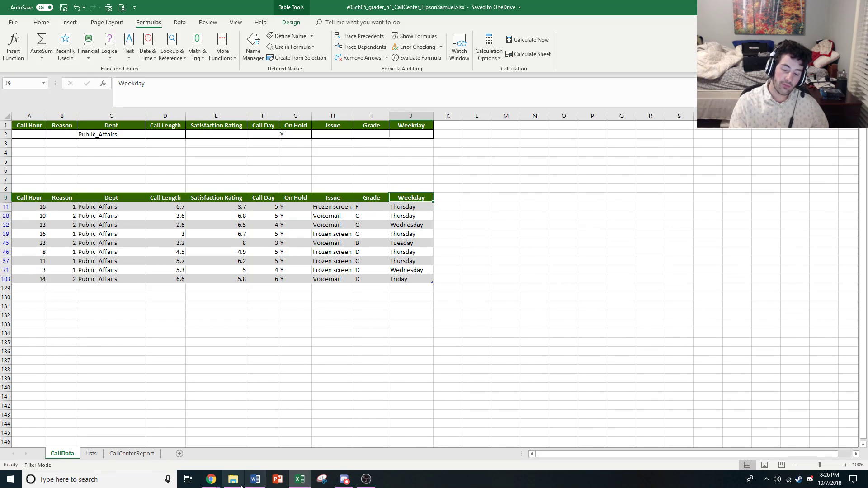
click(211, 479)
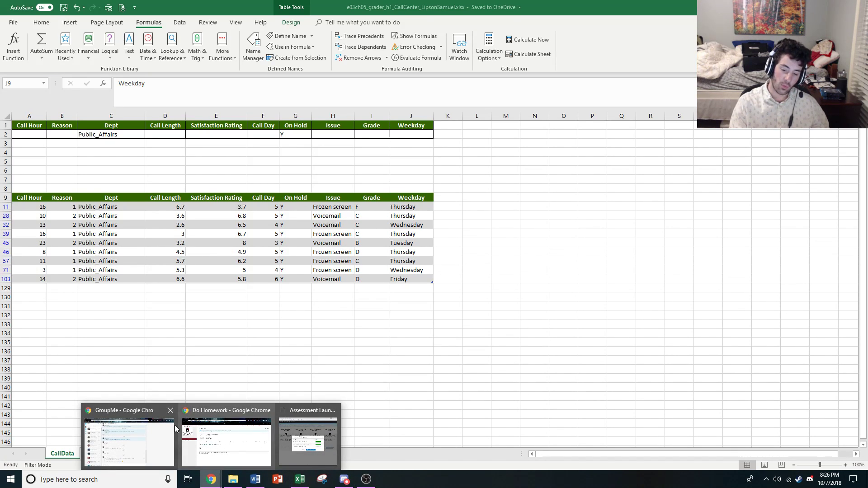
click(143, 428)
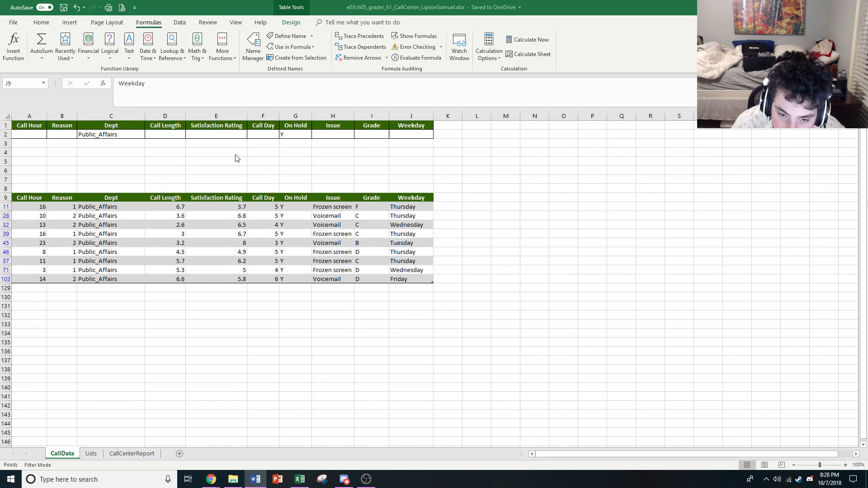
click(159, 133)
click(29, 126)
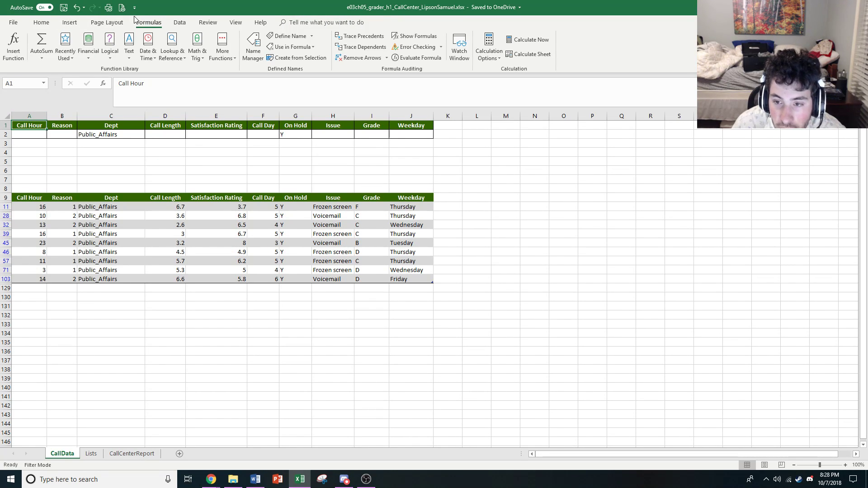
click(106, 22)
click(68, 23)
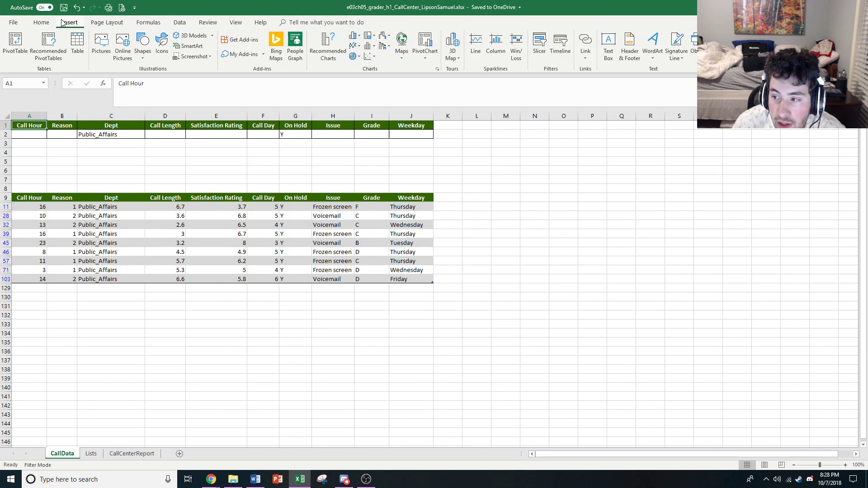
click(235, 22)
click(258, 22)
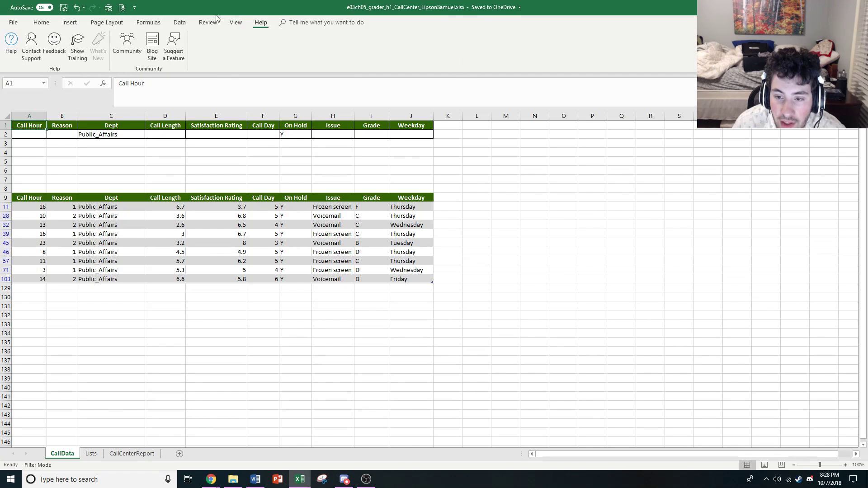
drag(206, 14, 201, 15)
double_click(198, 5)
click(164, 21)
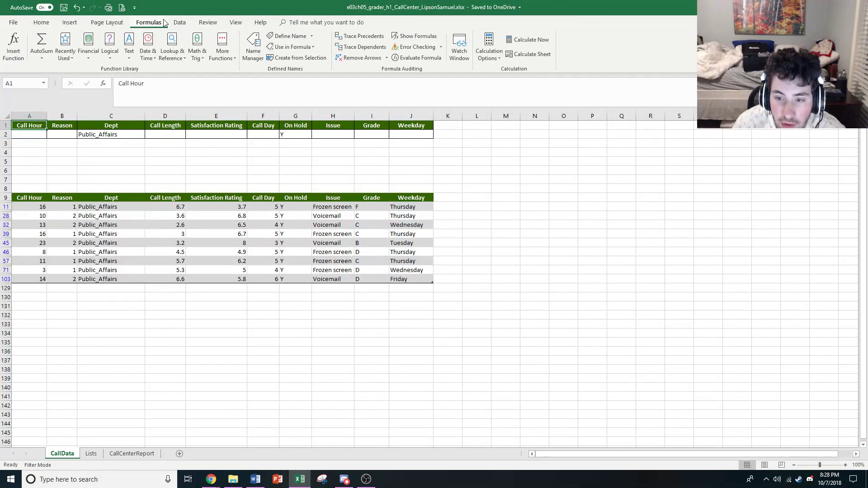
Examine the list and criteria ranges in the Advanced Filter settings for the CallData table, and cancel without filtering
click(179, 22)
click(29, 207)
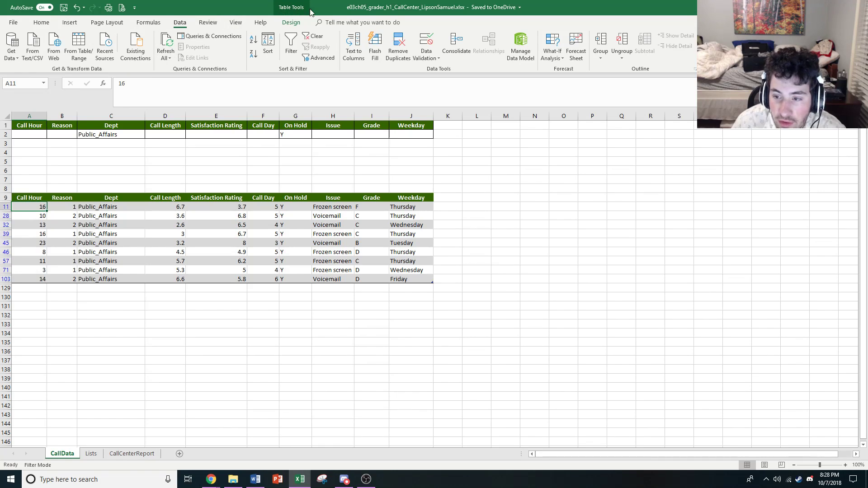
key(ctrl+Home)
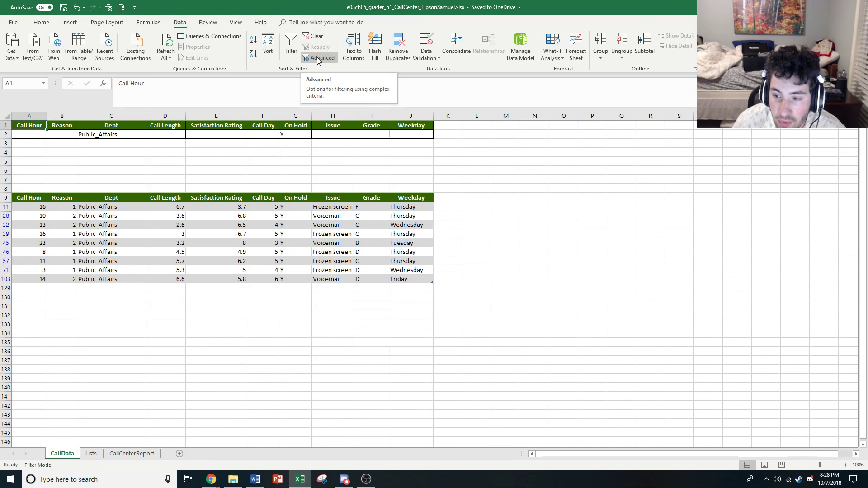
click(316, 57)
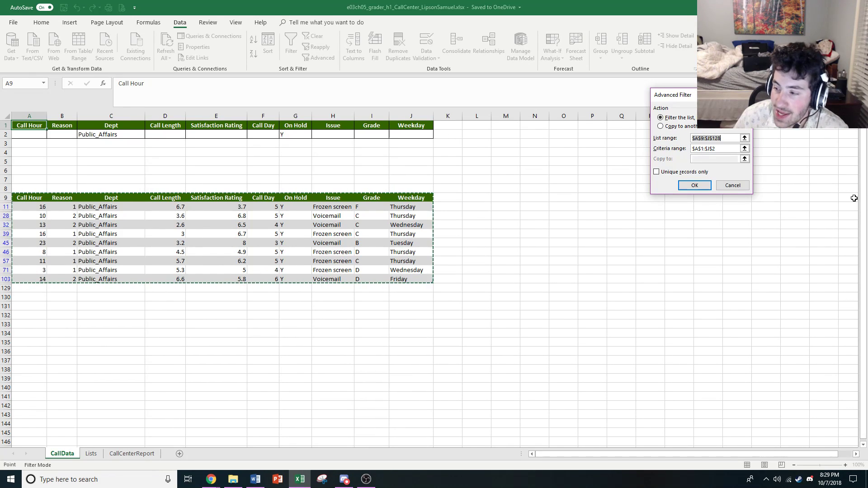
click(732, 185)
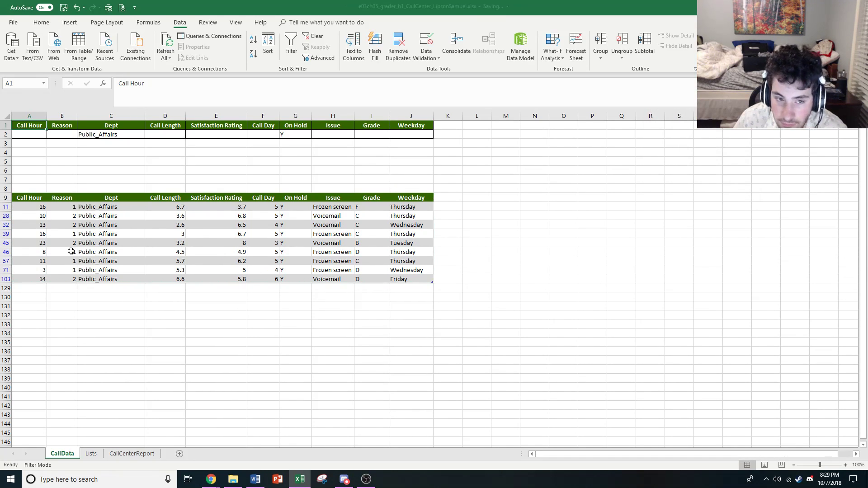
Inspect the IF and OR functions and the D12>10 test in the Notes formula of E12 on CallCenterReport
mouse_move(210, 480)
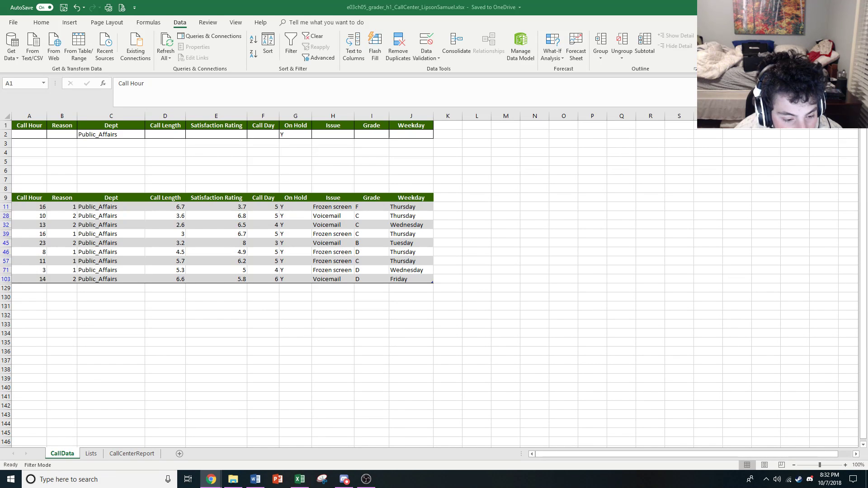
click(117, 455)
click(232, 231)
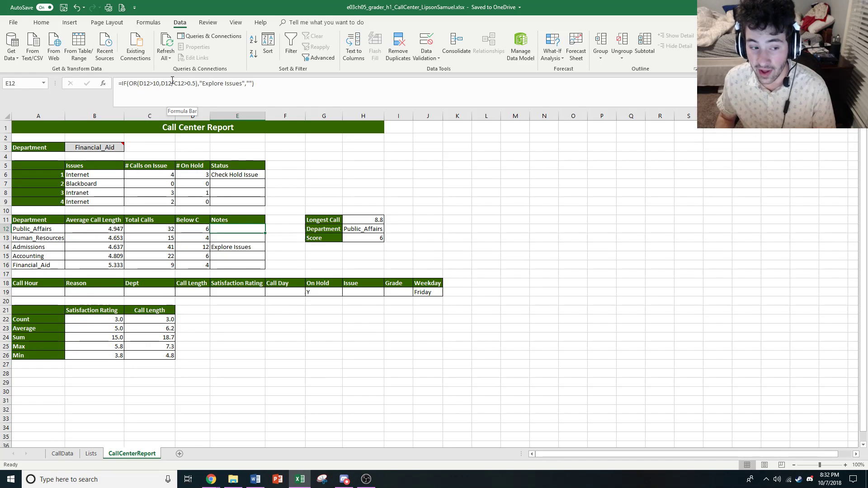
click(133, 90)
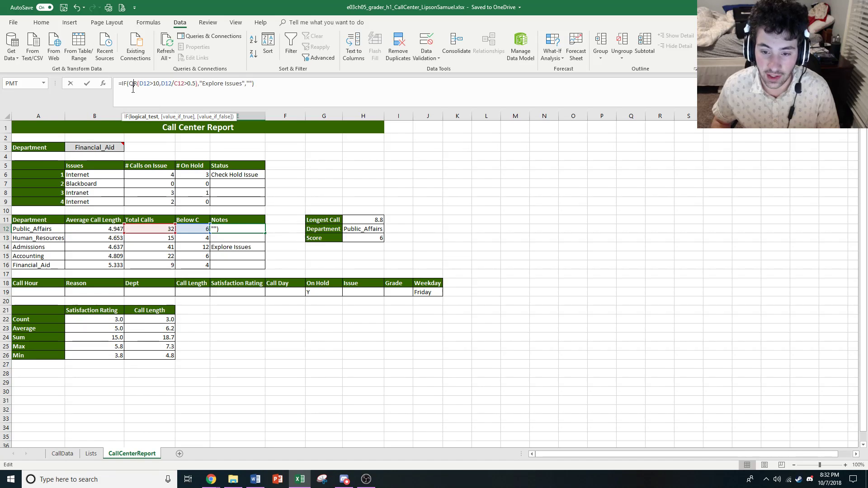
click(127, 83)
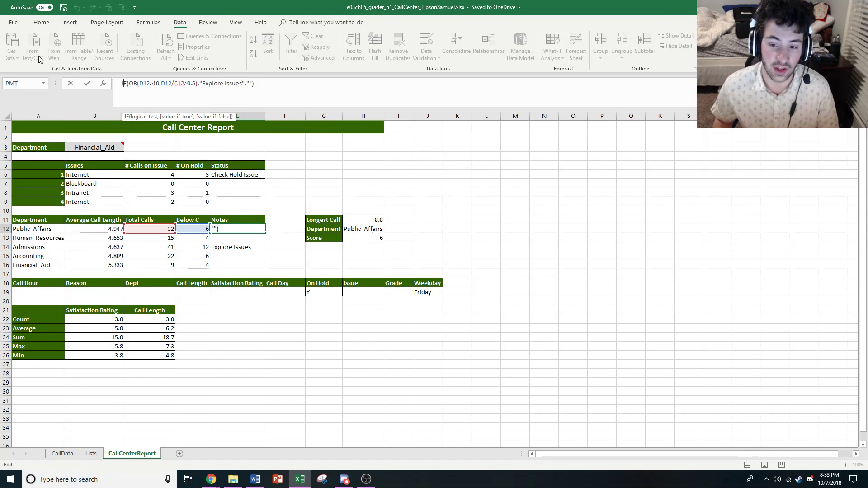
click(135, 85)
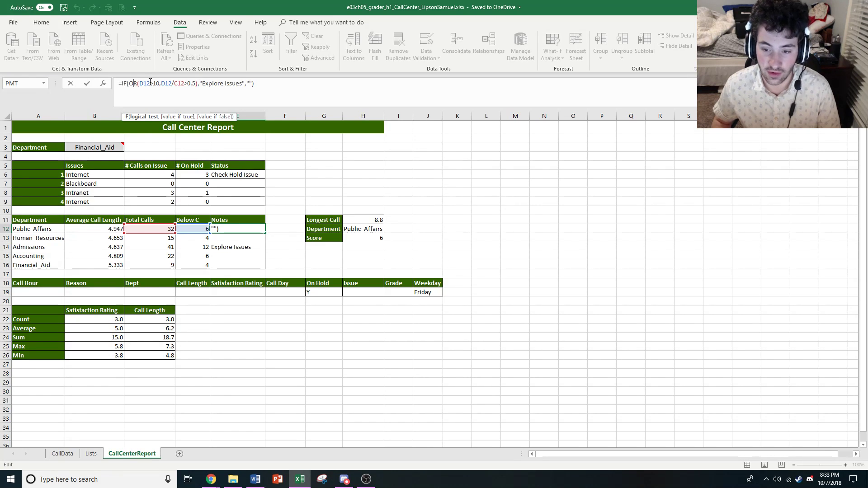
click(149, 84)
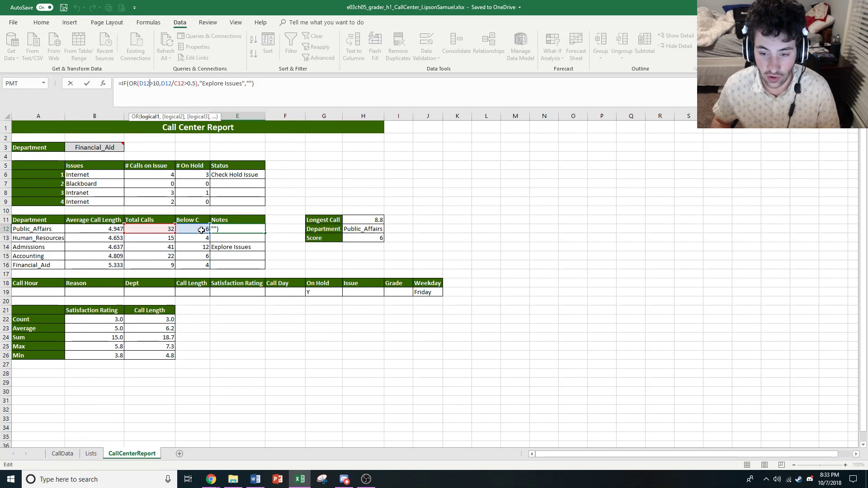
Inspect the D12/C12>0.5 test and the empty-text false value in the E12 formula, keeping the formula unchanged
click(172, 86)
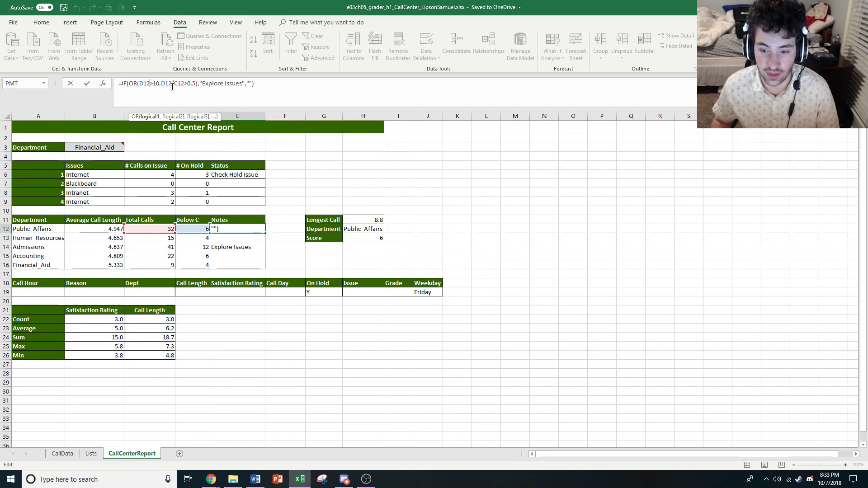
click(173, 86)
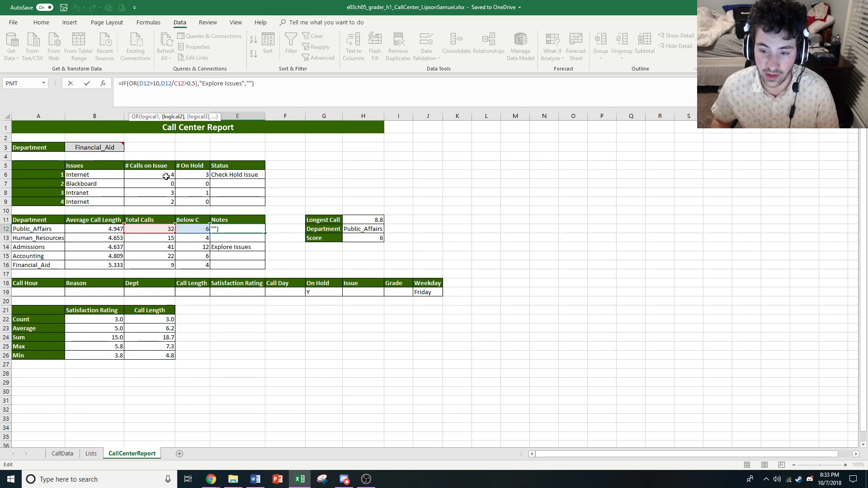
click(196, 85)
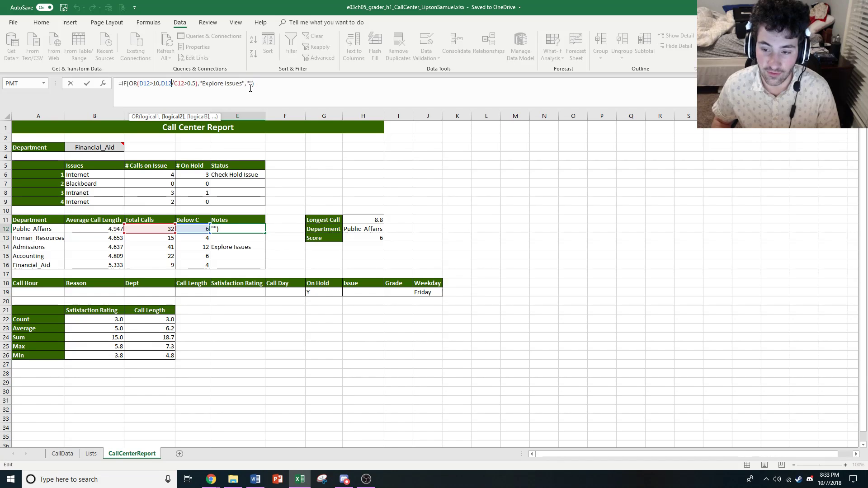
click(252, 84)
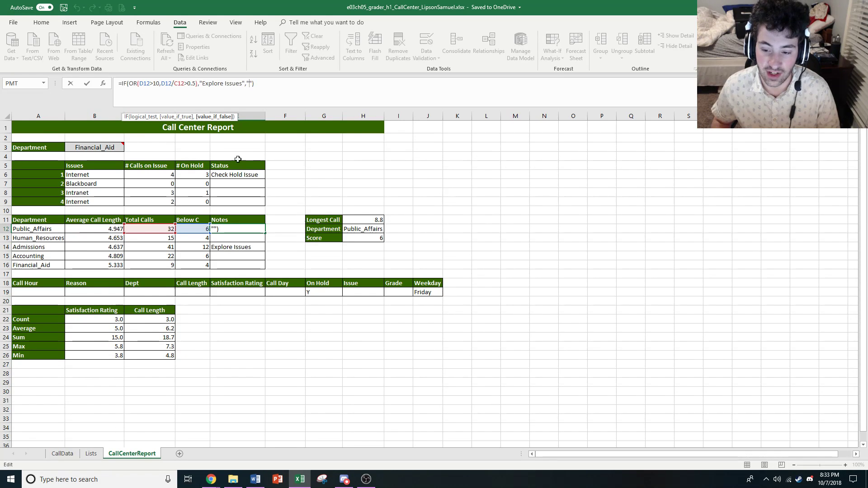
click(238, 229)
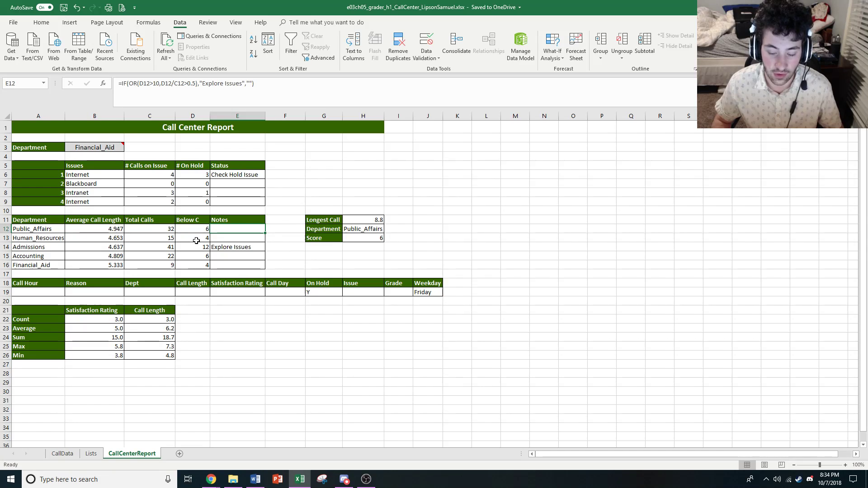
Compare the Below C cells for Human_Resources, Admissions and Financial_Aid against the Notes conditions, and switch to another window
click(196, 240)
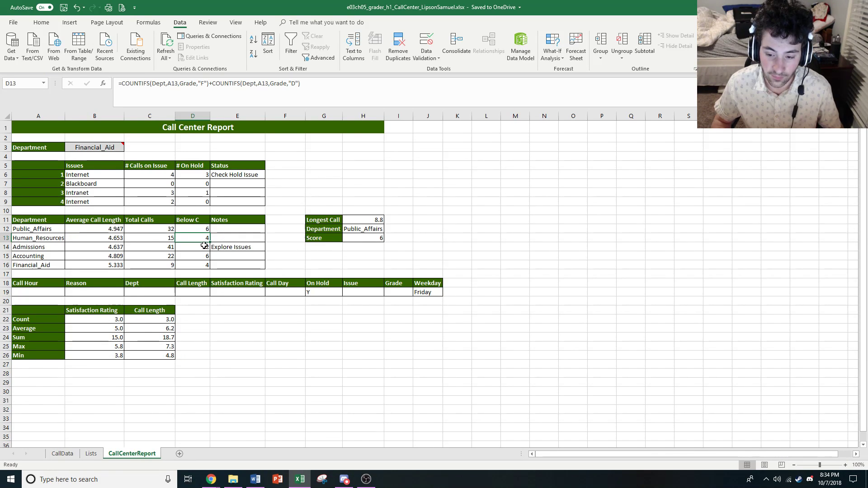
click(191, 249)
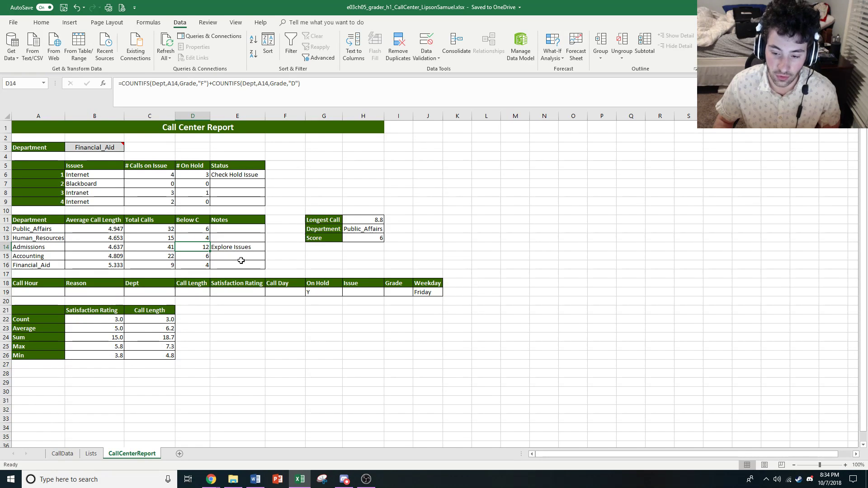
click(199, 265)
key(ctrl+d)
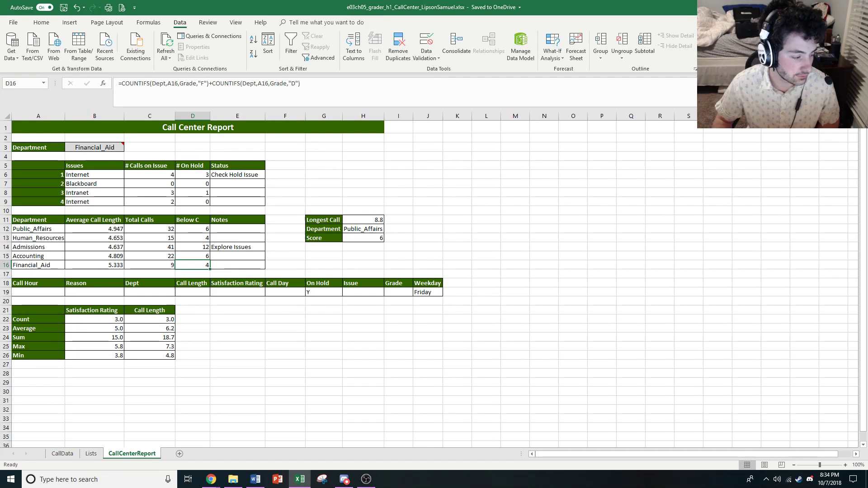
key(alt+Tab)
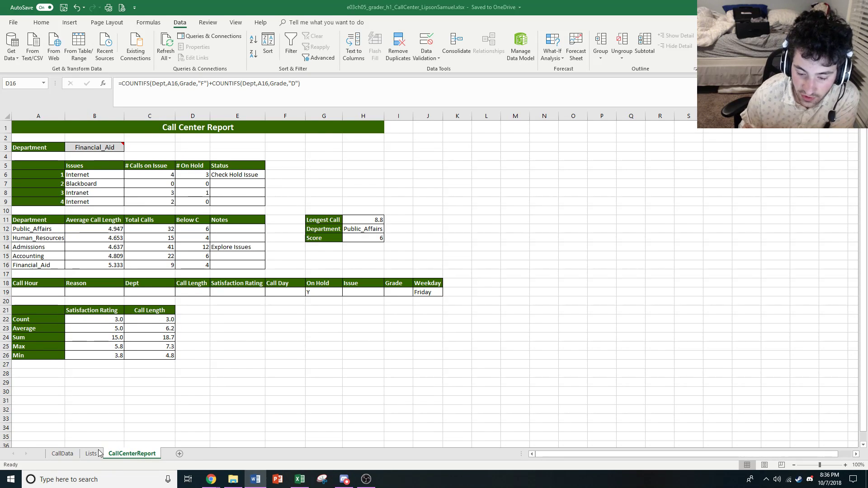
Compare the department issue lists on the Lists sheet with the Issue formula in H11 on CallData
click(85, 462)
click(91, 454)
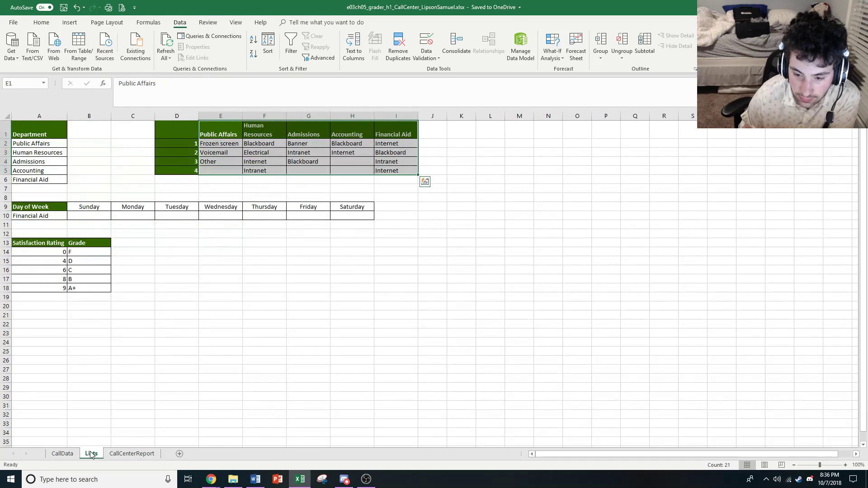
click(75, 452)
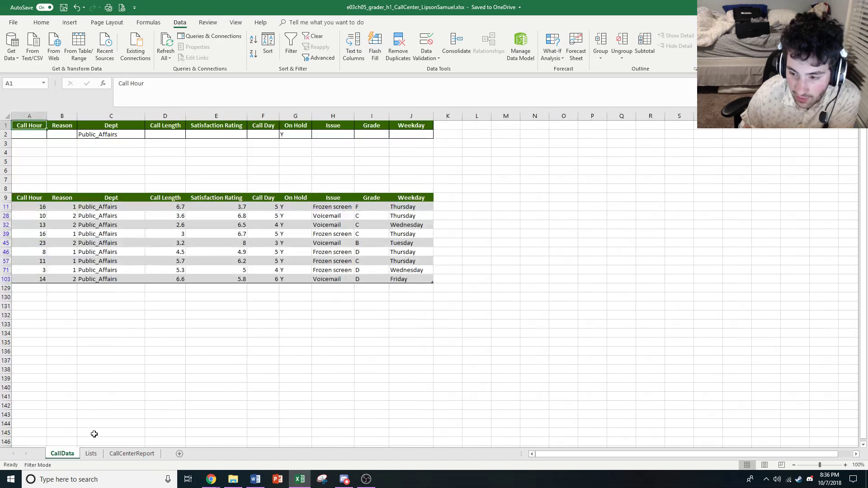
click(324, 210)
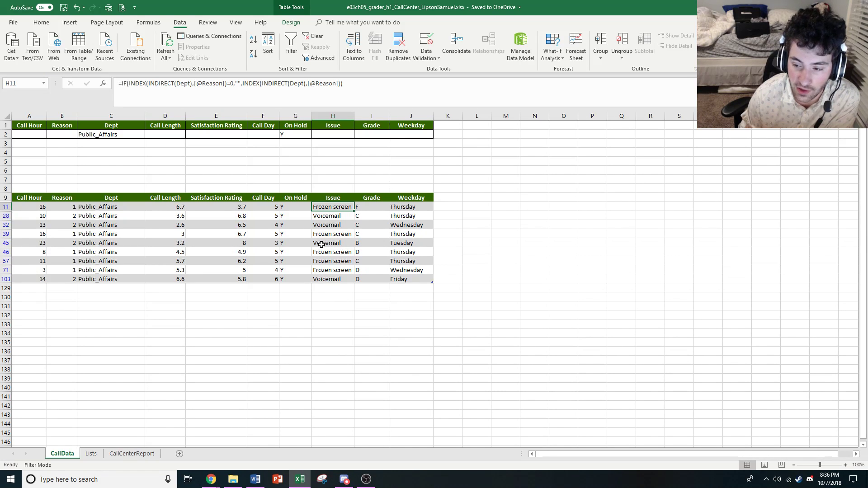
click(91, 454)
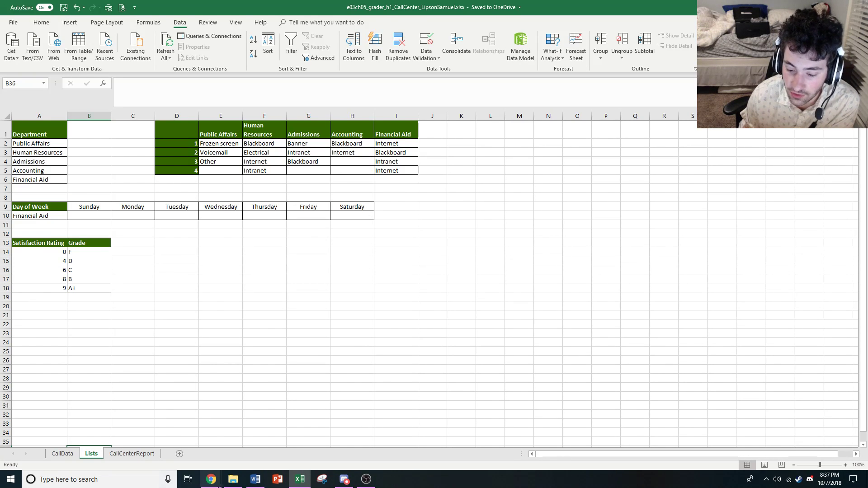
click(62, 455)
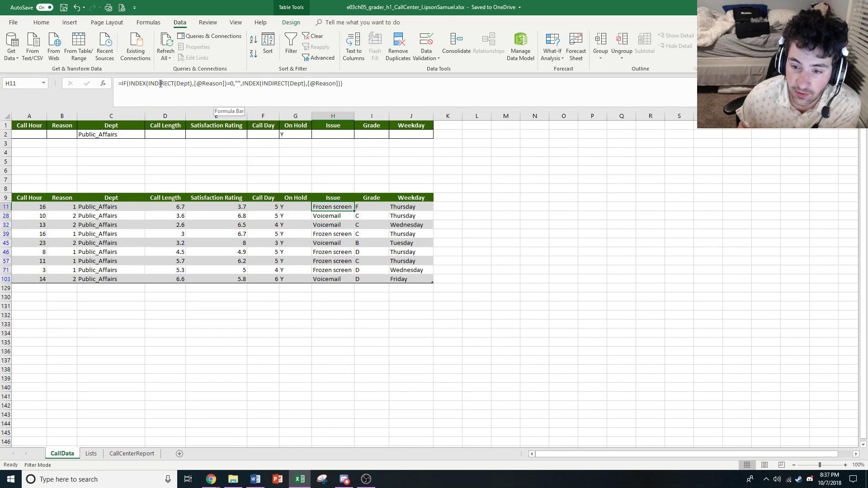
Inspect the INDEX/INDIRECT =0 logical test and the empty-text true value in the H11 Issue formula
click(229, 83)
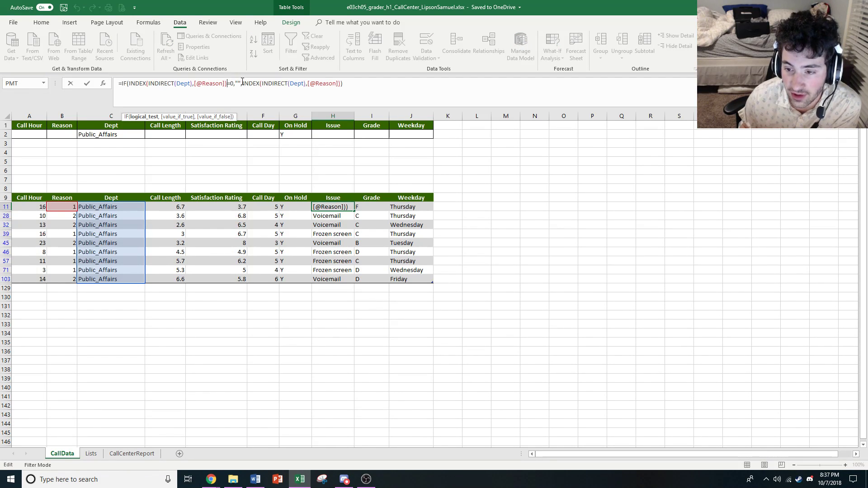
mouse_move(242, 84)
mouse_down()
mouse_move(225, 87)
mouse_move(235, 88)
mouse_up()
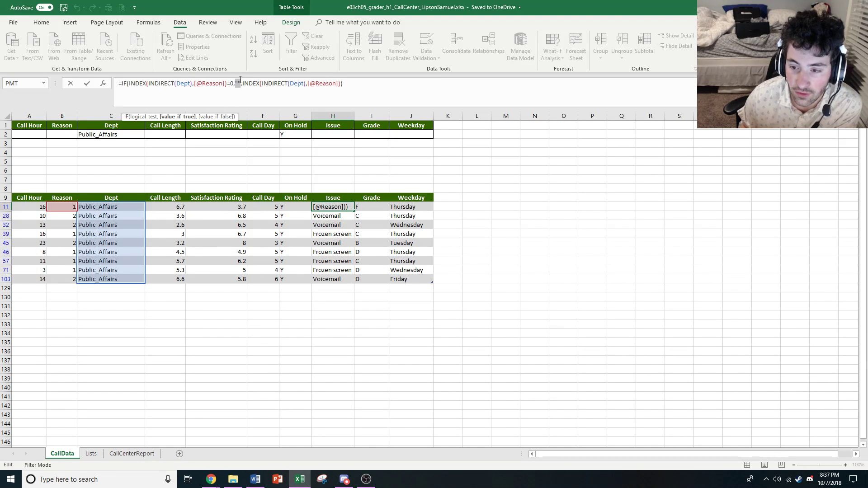
click(198, 83)
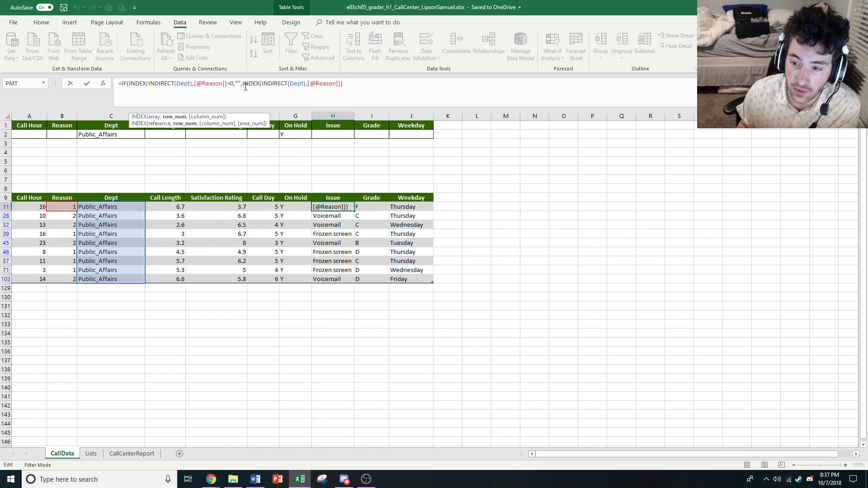
drag(246, 86, 295, 86)
click(299, 86)
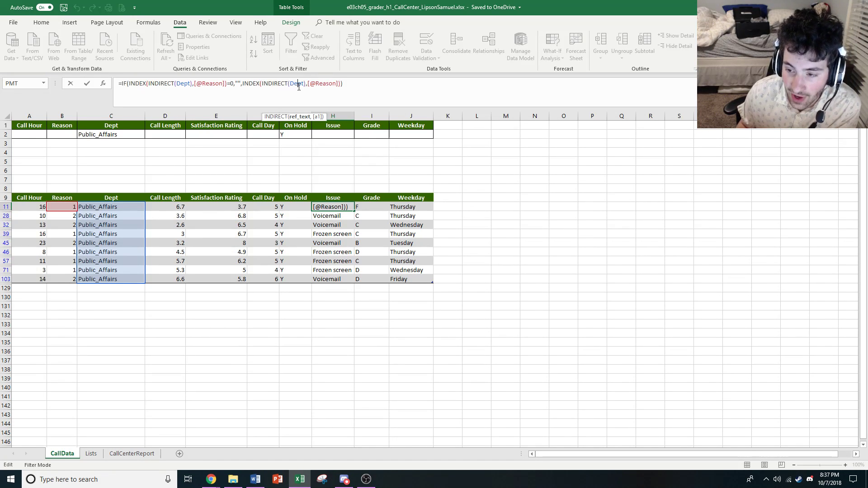
click(245, 85)
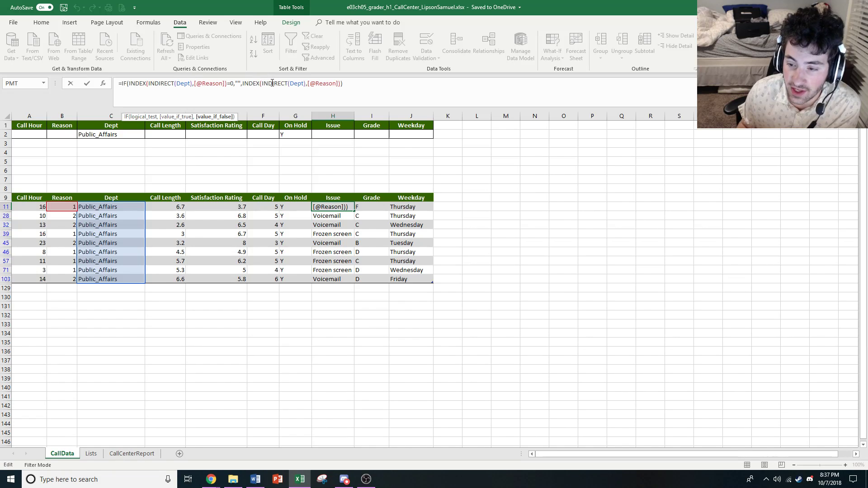
click(272, 83)
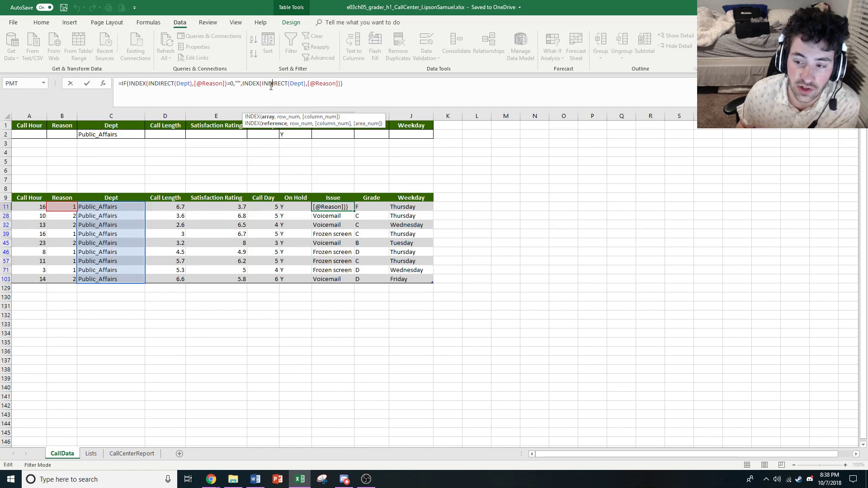
click(302, 83)
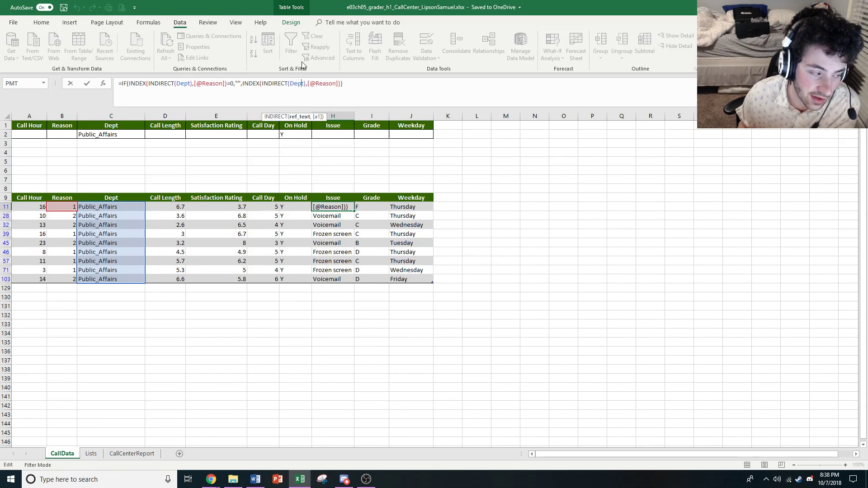
click(322, 85)
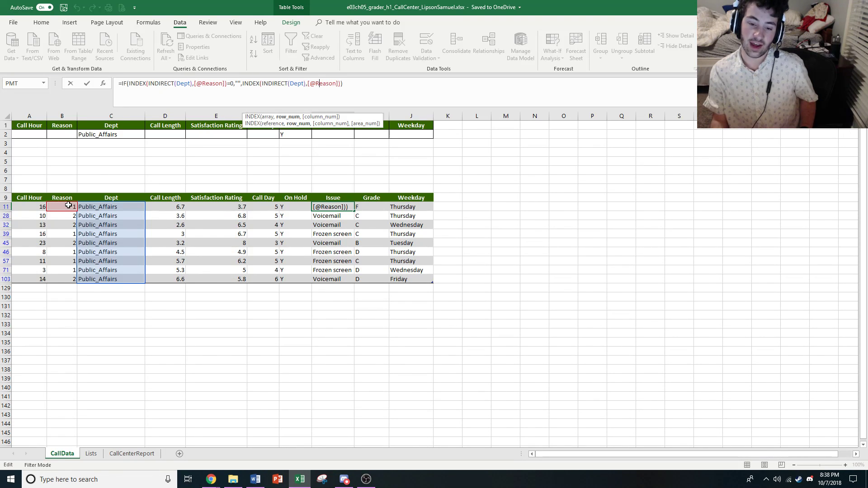
key(Return)
Examine the cell references of the Issue formula in H57 and leave it without editing
click(330, 261)
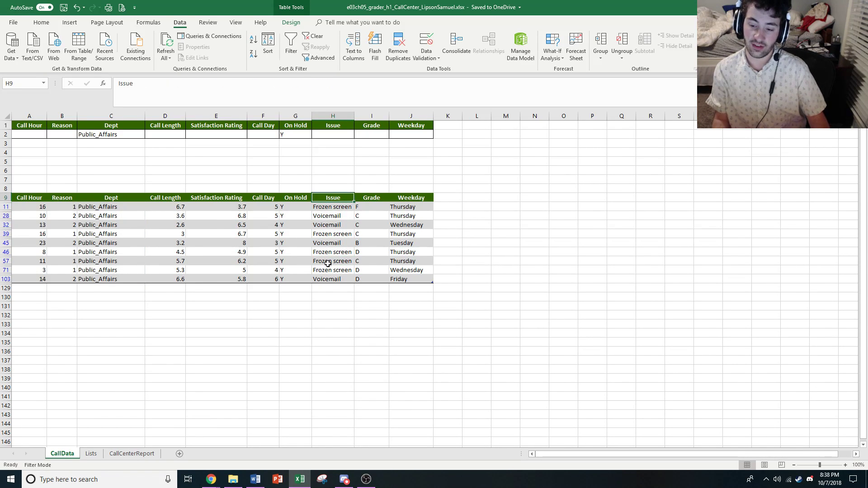
double_click(328, 261)
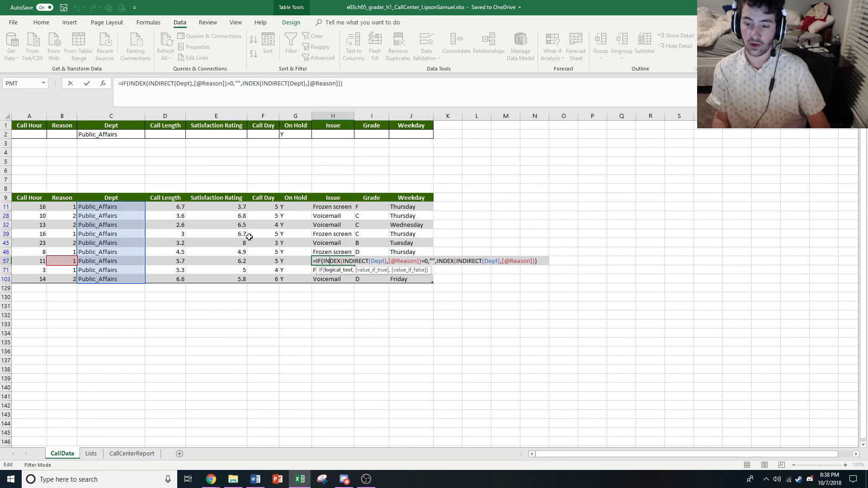
key(Escape)
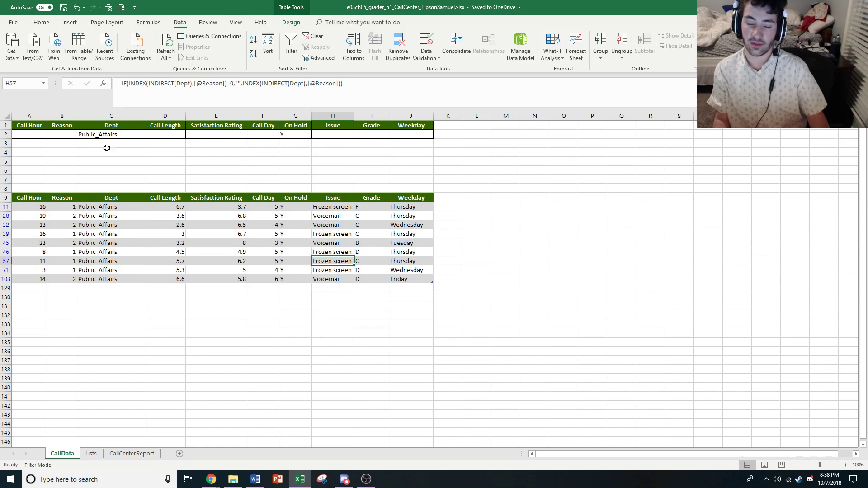
Clear the CallData filter and inspect the formula of the blank Issue cell H22 for Public_Affairs
click(37, 133)
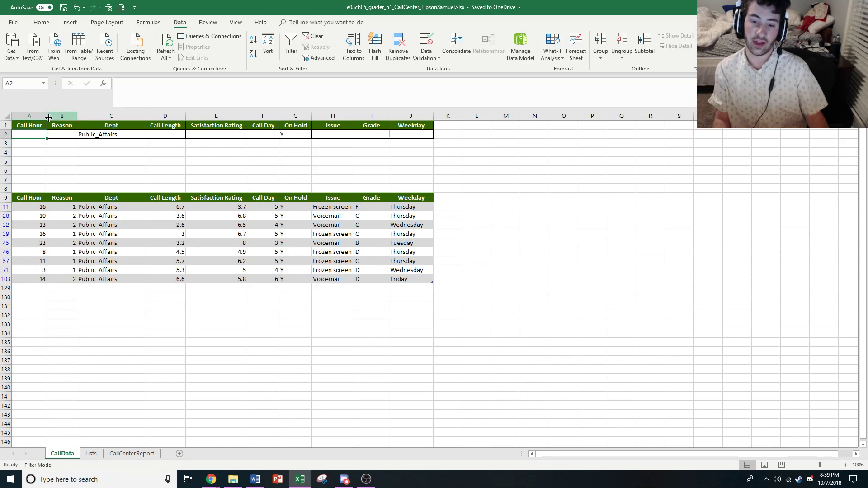
drag(25, 126, 432, 135)
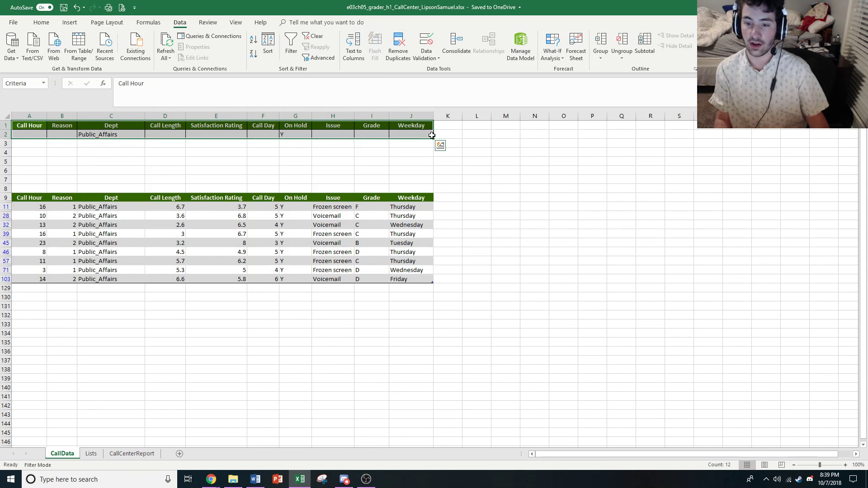
click(316, 36)
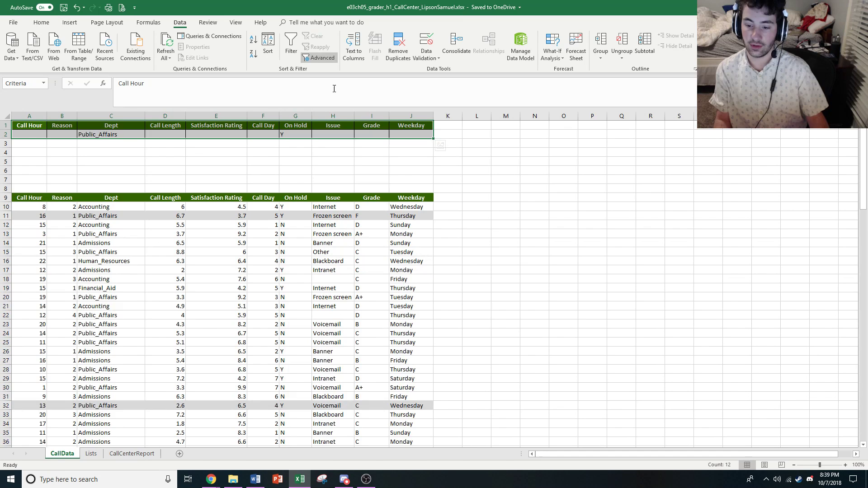
click(329, 277)
click(335, 314)
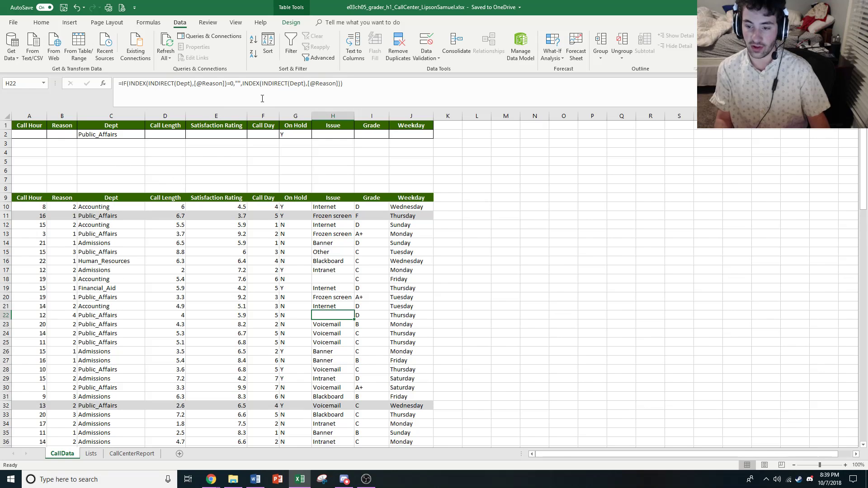
Undo the clearing of the CallData filter and deselect the criteria range
click(223, 163)
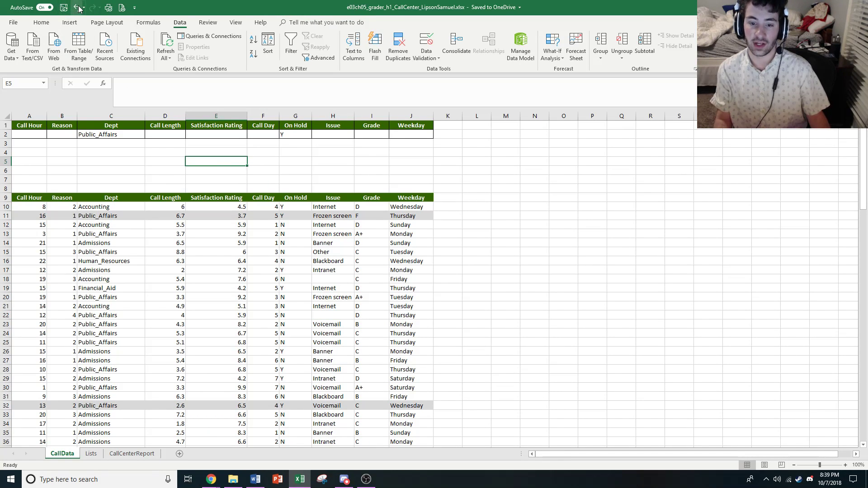
click(78, 7)
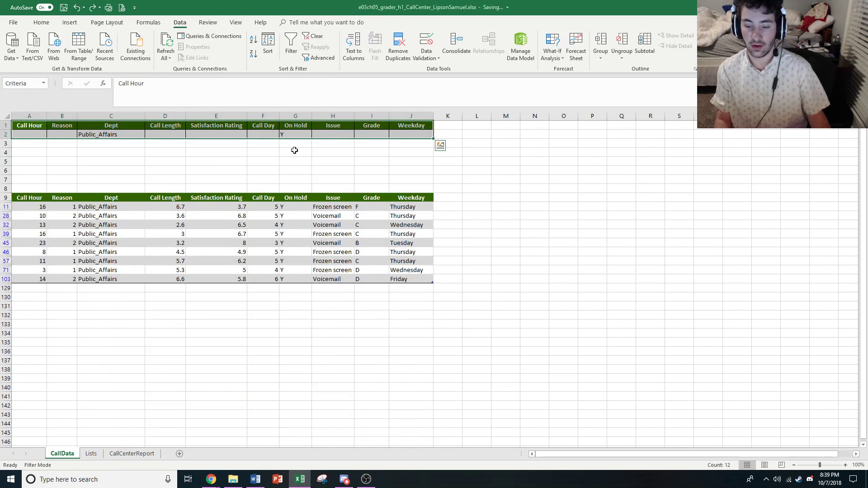
click(299, 169)
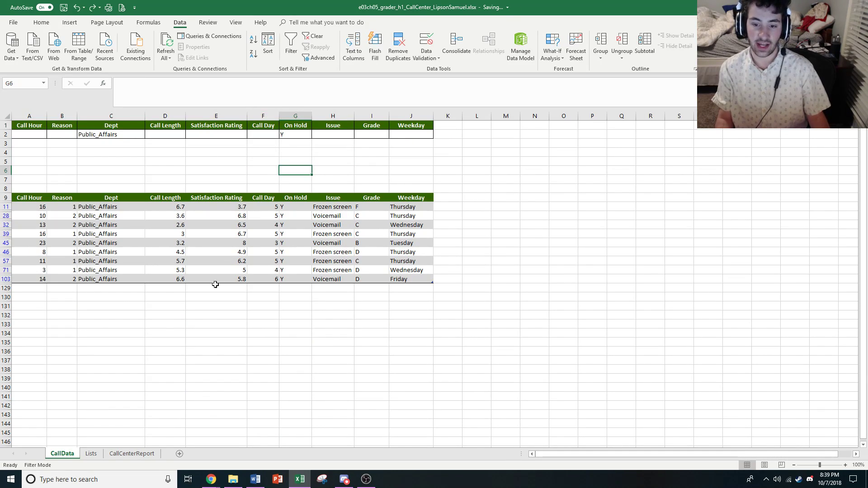
Open the e02ch03_grader_hw_Renovations workbook from the ISYS 2103 folder in File Explorer
mouse_move(212, 479)
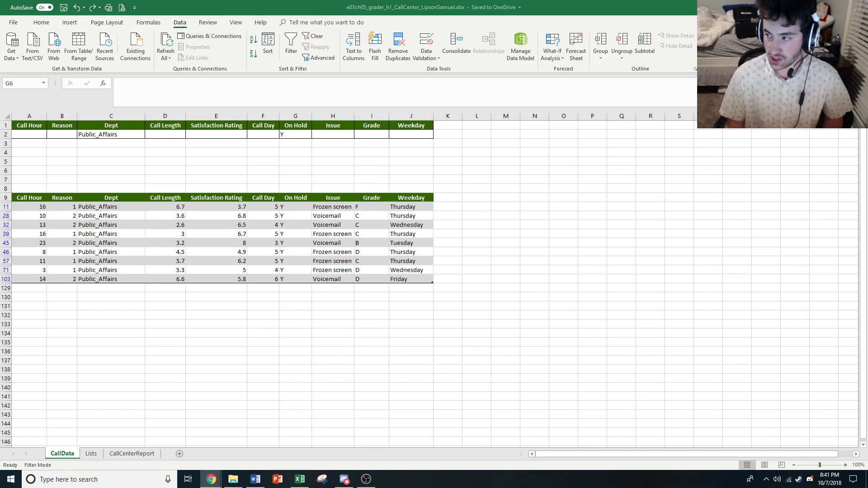
key(super+d)
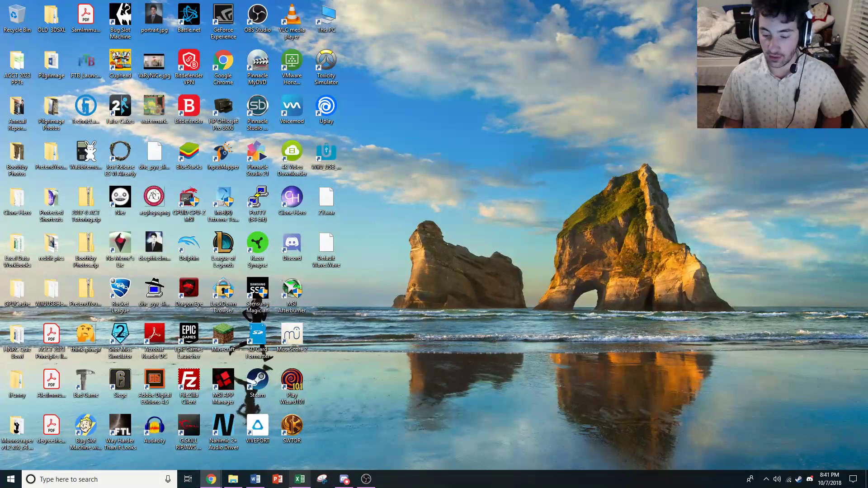
click(232, 482)
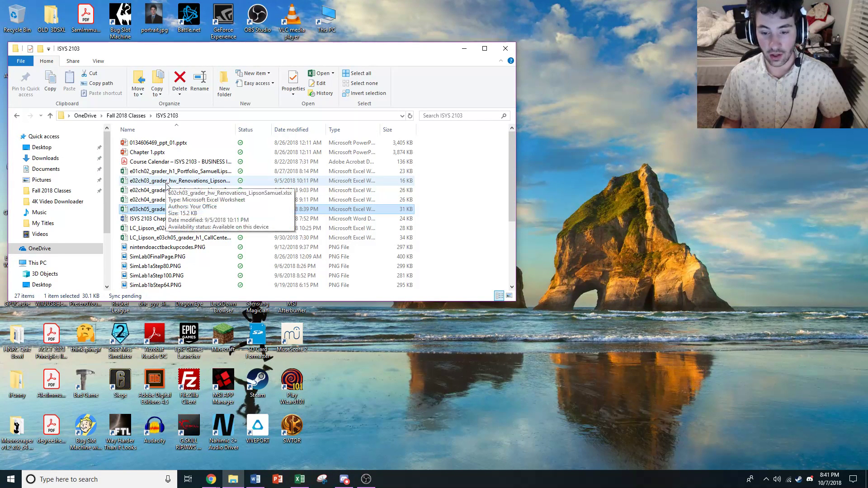
double_click(178, 185)
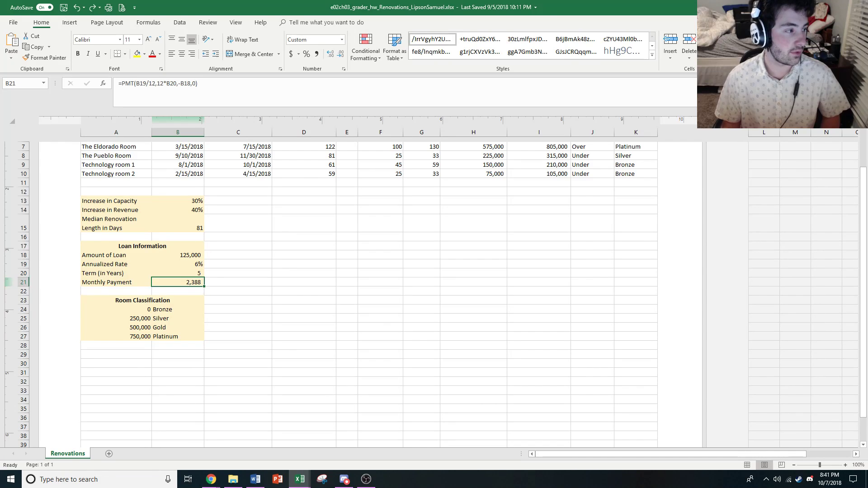
Switch to the MyLab MIS Do Homework window in Chrome and return to the list of all homework assignments
click(211, 480)
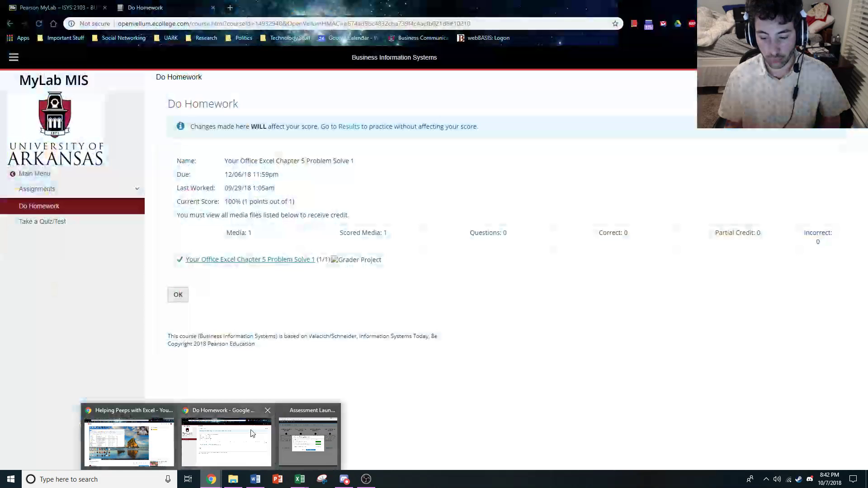
click(252, 434)
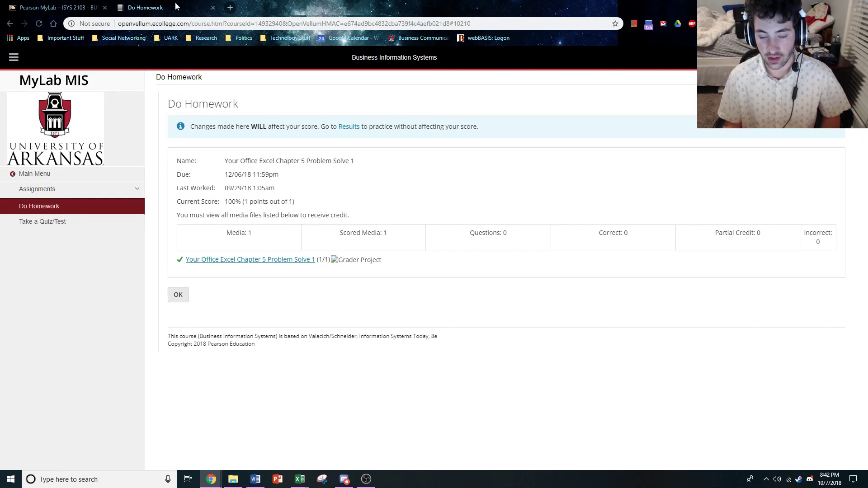
click(211, 479)
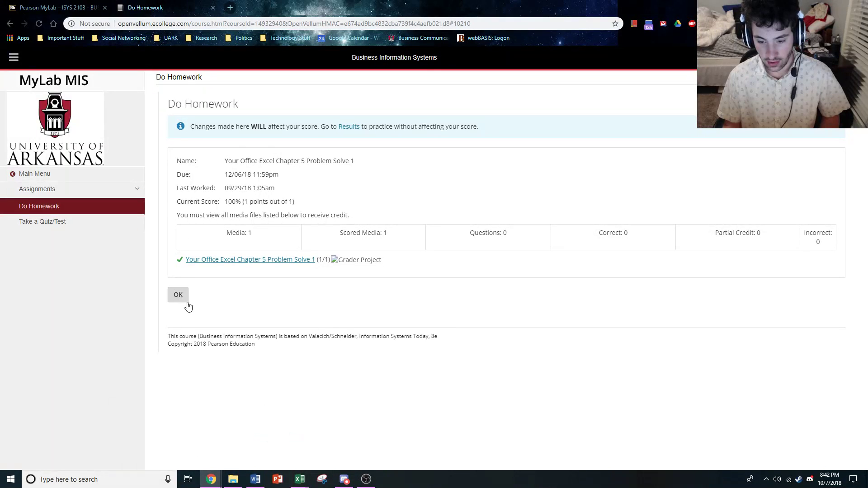
click(177, 296)
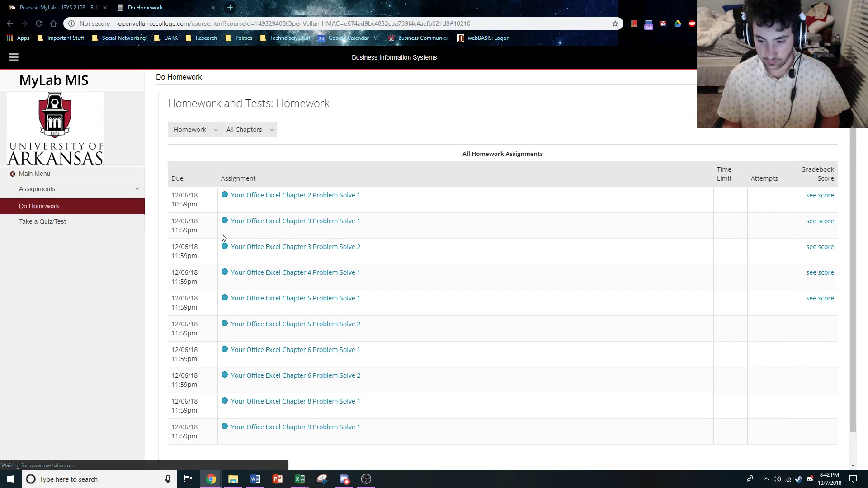
Launch the Your Office Excel Chapter 3 Problem Solve 1 grader project, and preview and close its assignment instructions
click(291, 222)
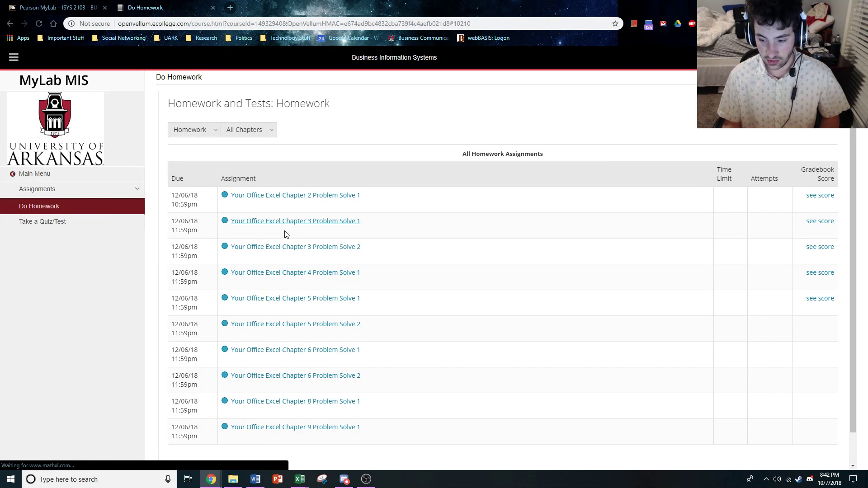
click(251, 259)
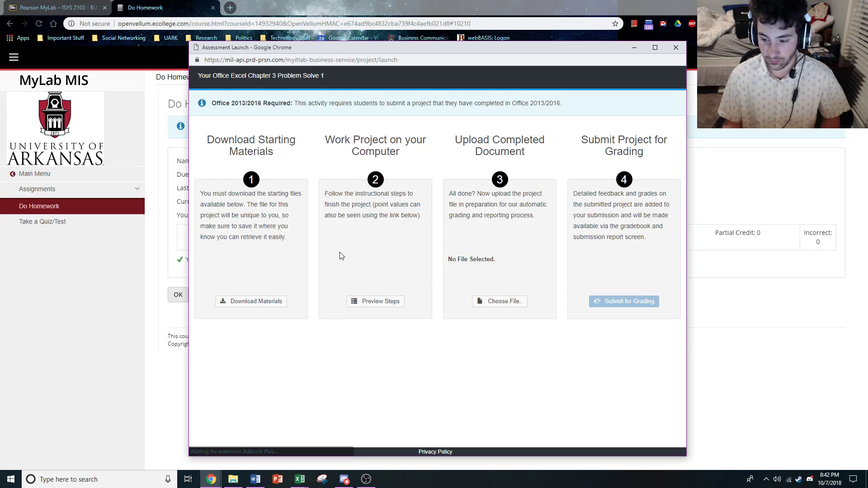
click(372, 301)
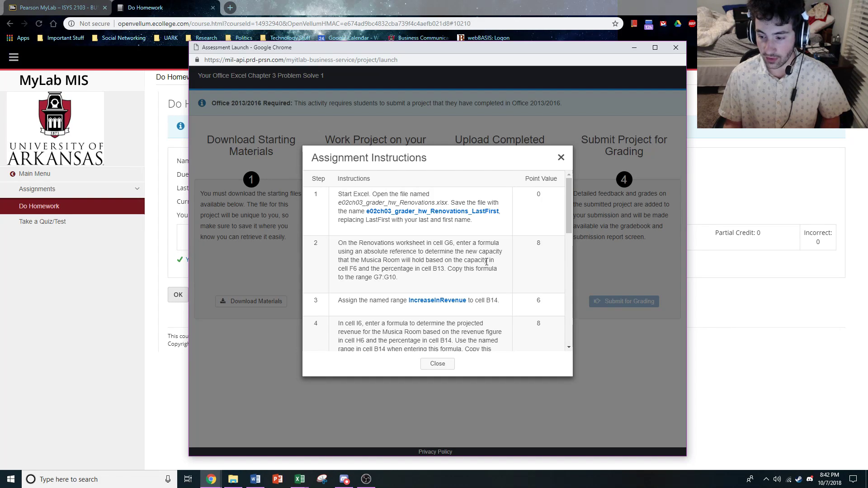
click(445, 365)
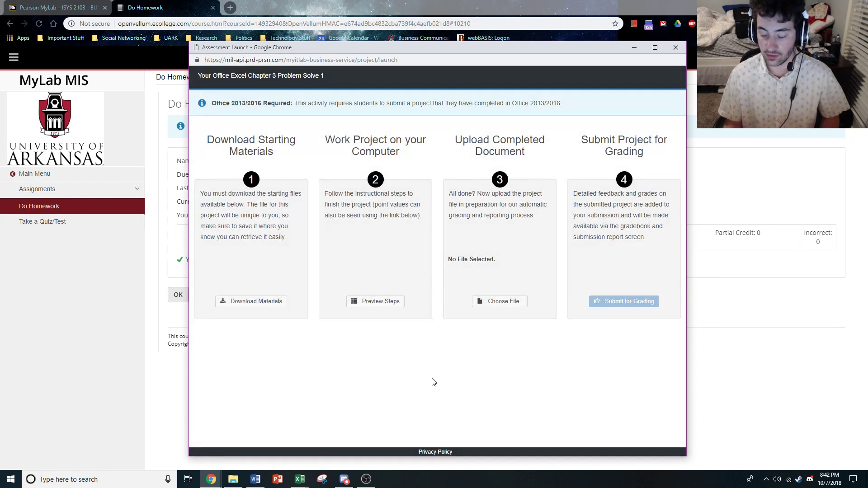
Close the assessment launch window and switch to the e02ch03_grader_hw_Renovations workbook in Excel
click(676, 47)
mouse_move(300, 479)
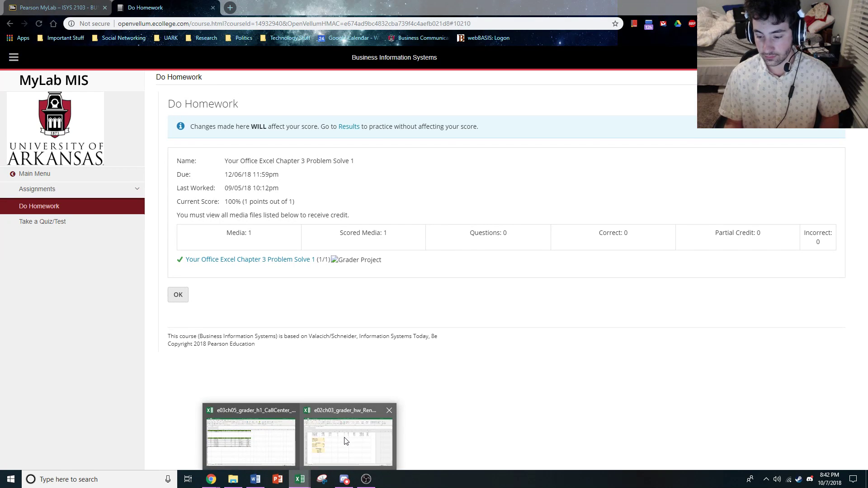
click(361, 434)
scroll(258, 264, up, 3)
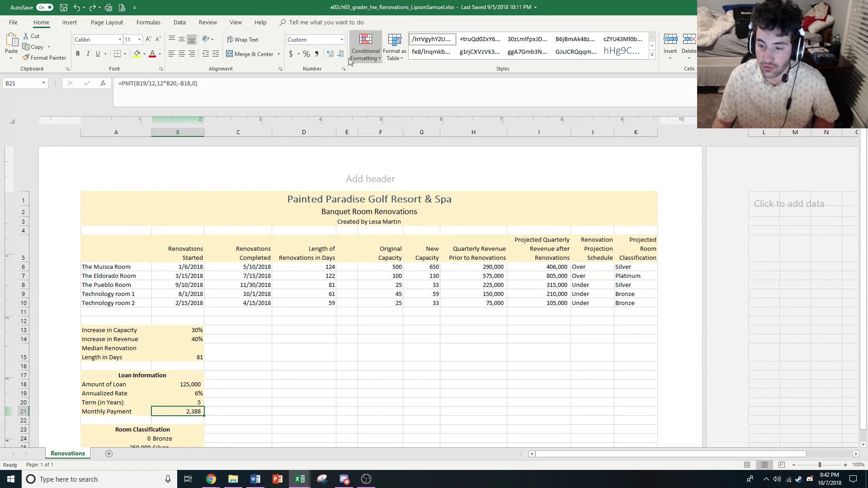
scroll(253, 249, down, 1)
scroll(317, 260, up, 1)
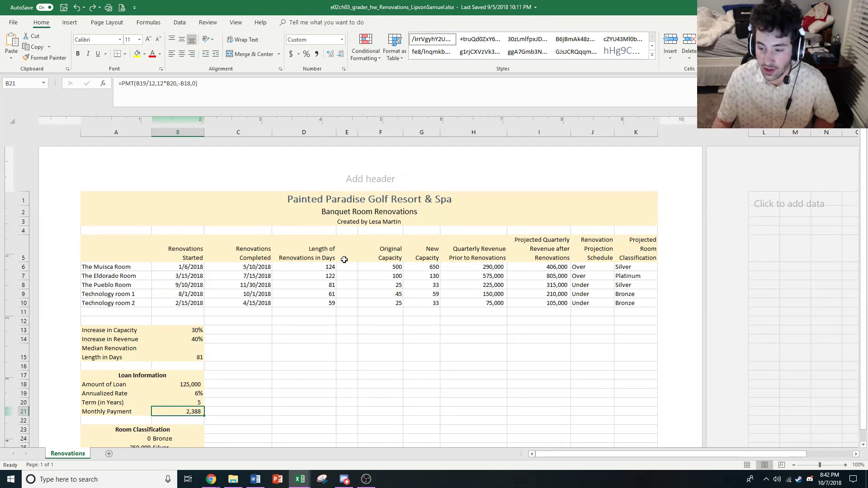
Review several rooms' Original Capacity cells, the Muisca Room's New Capacity formula and the Increase in Capacity input in B13
click(380, 267)
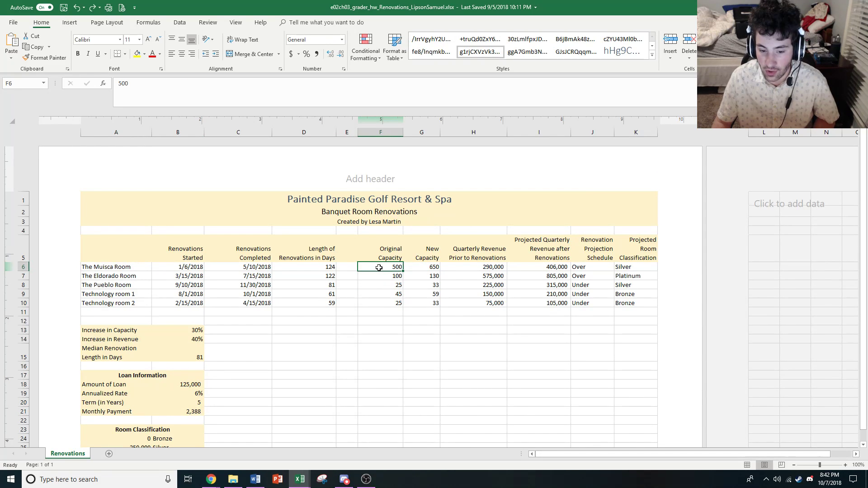
click(391, 276)
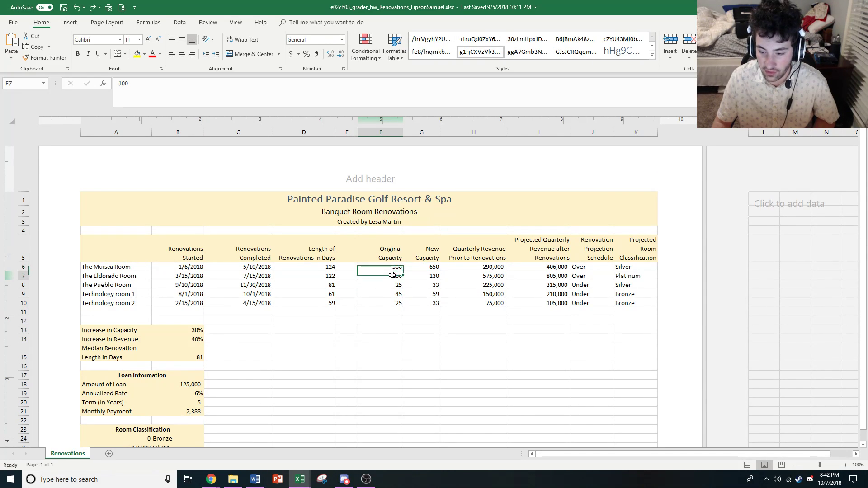
click(392, 295)
click(429, 269)
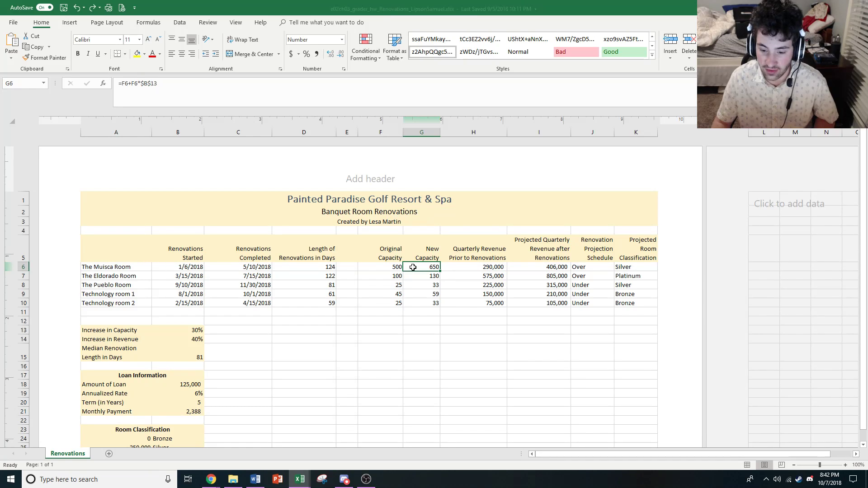
click(189, 331)
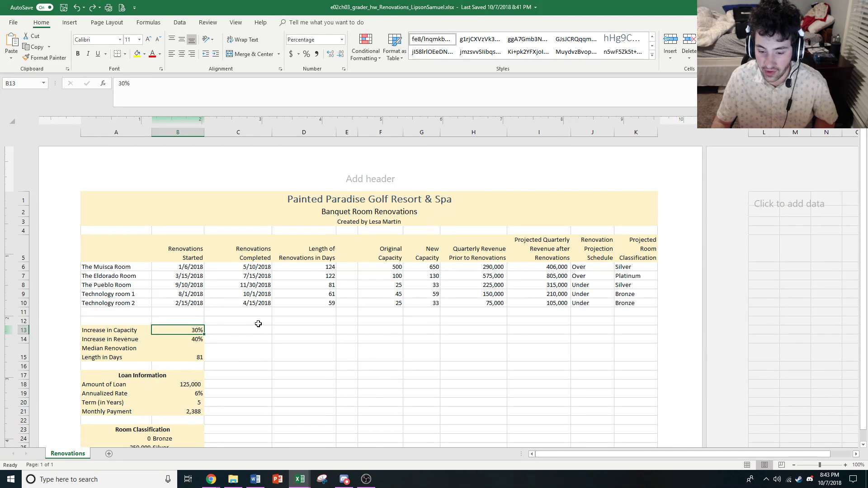
Open the New Capacity formula in G6 to examine its F6 and absolute $B$13 references, leaving it unedited
click(433, 268)
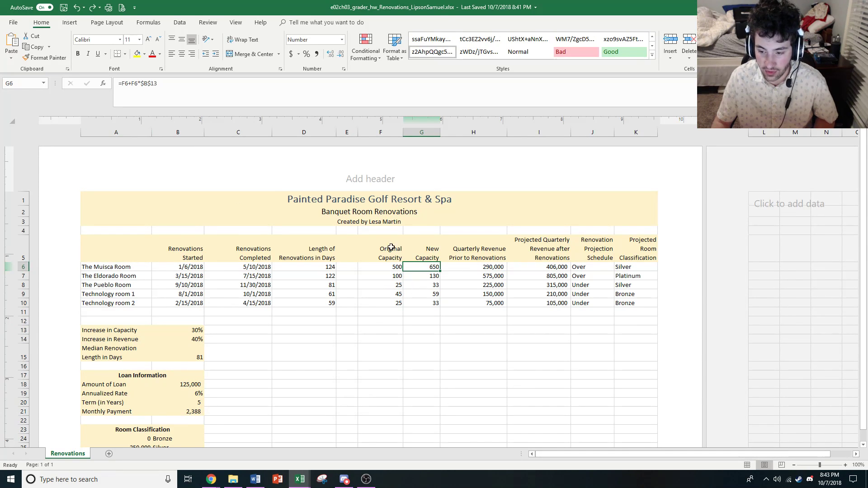
click(124, 85)
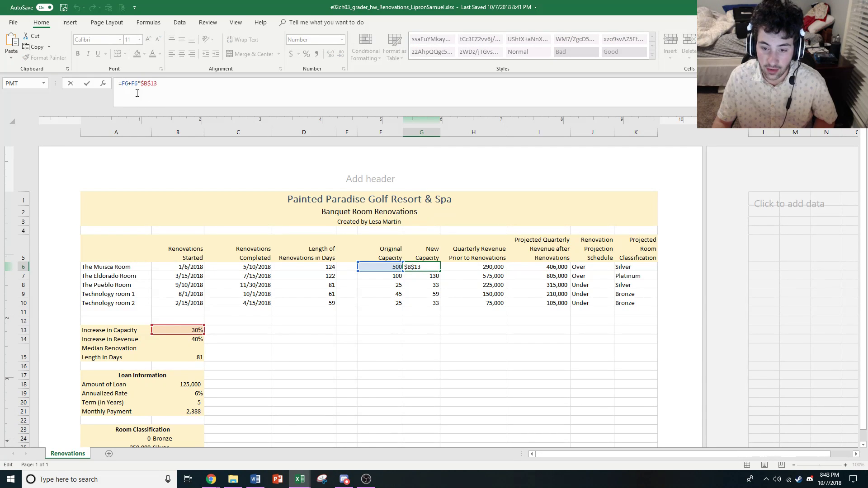
click(133, 86)
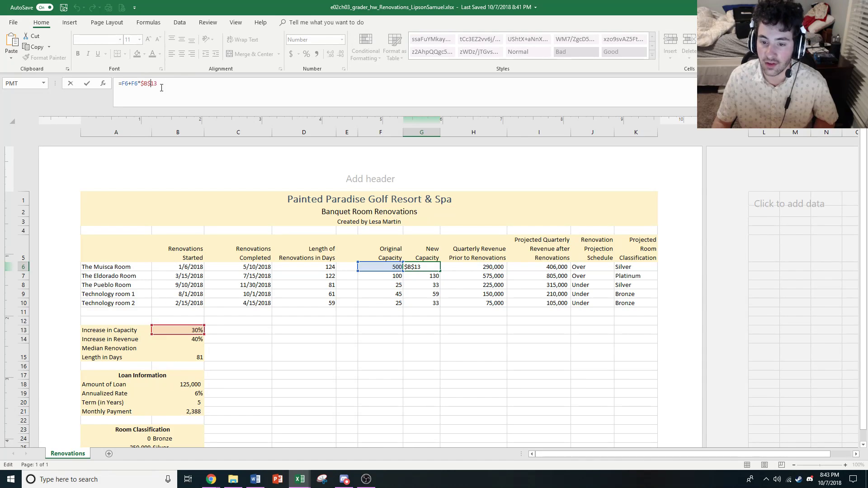
click(419, 283)
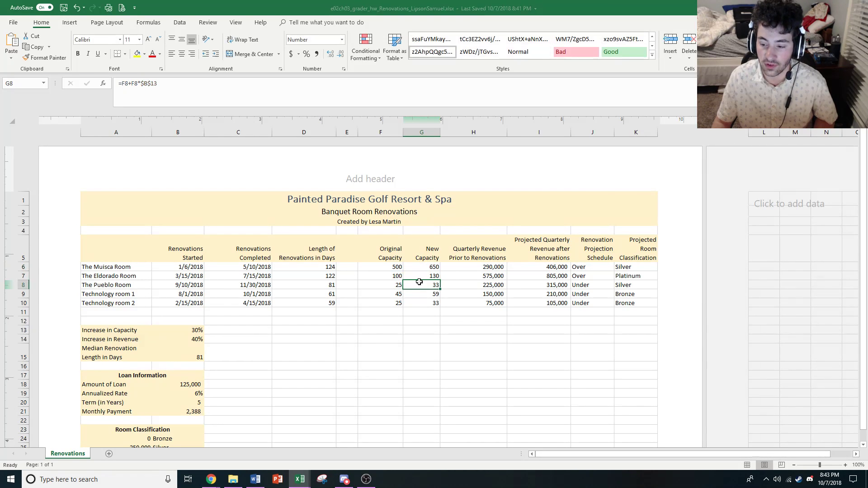
Compare the New Capacity formulas in G6 to G10 for how their relative and absolute references behave from row to row
click(424, 267)
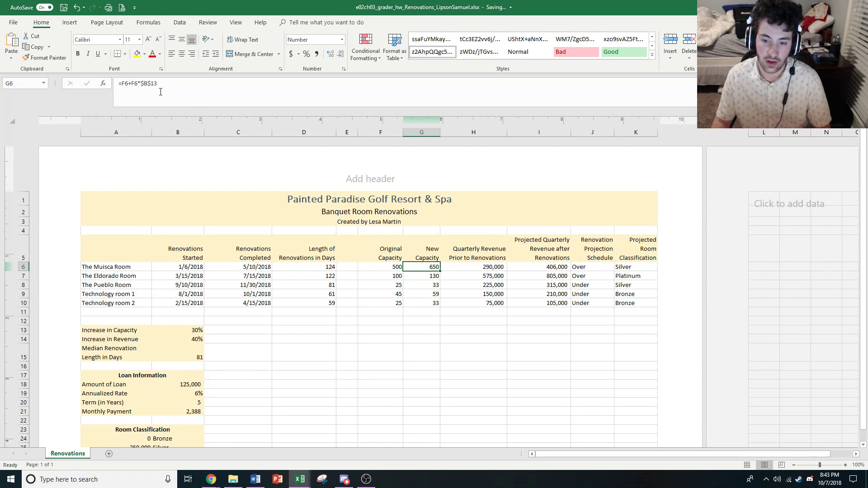
key(Down)
key(Up)
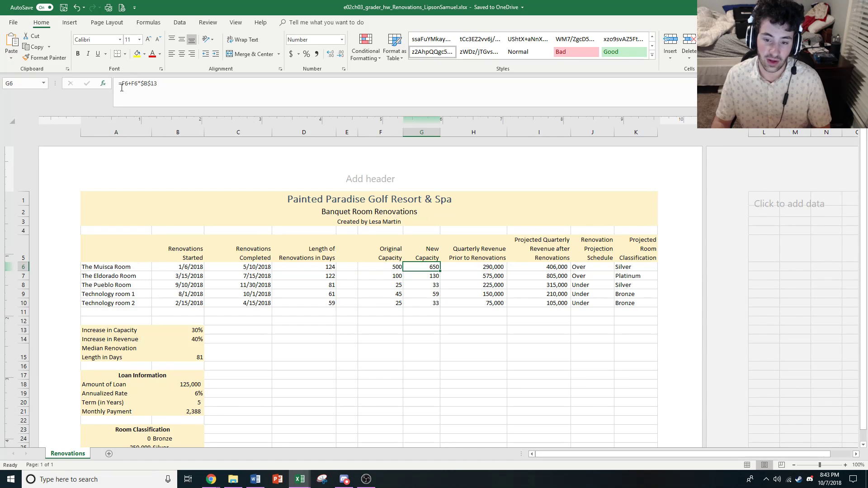
key(Down)
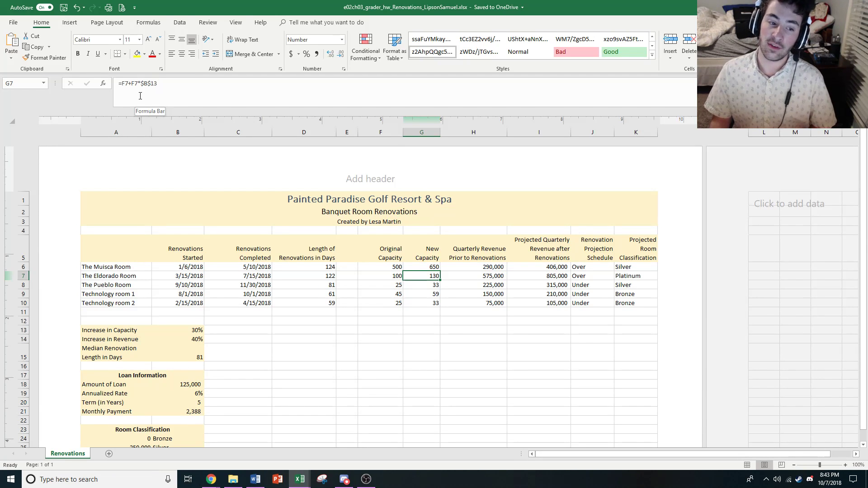
key(Down)
key(Down)
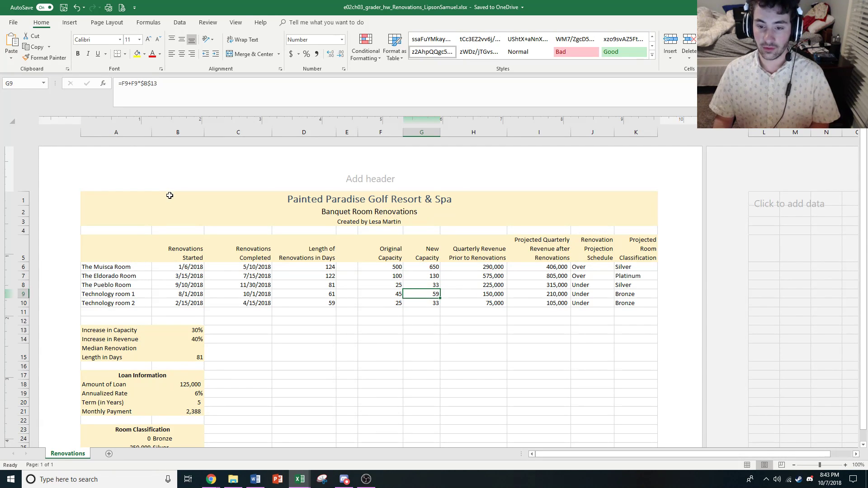
key(Down)
key(Up)
key(Up)
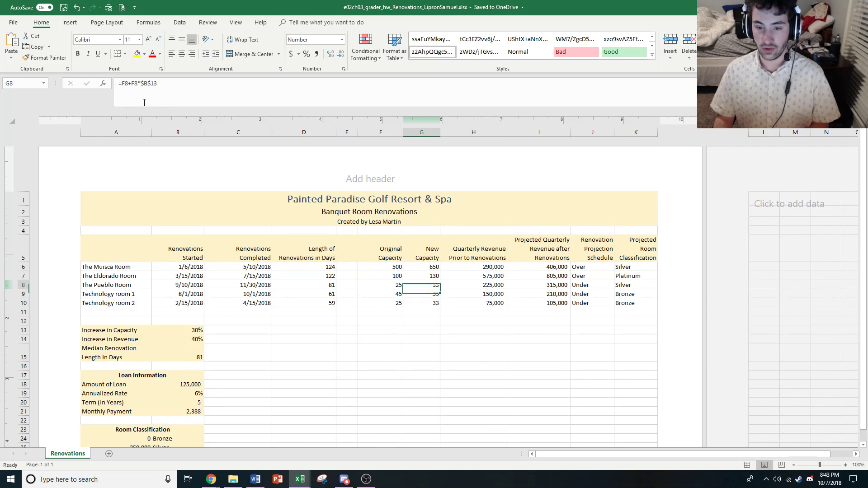
key(Up)
key(Up)
key(Up)
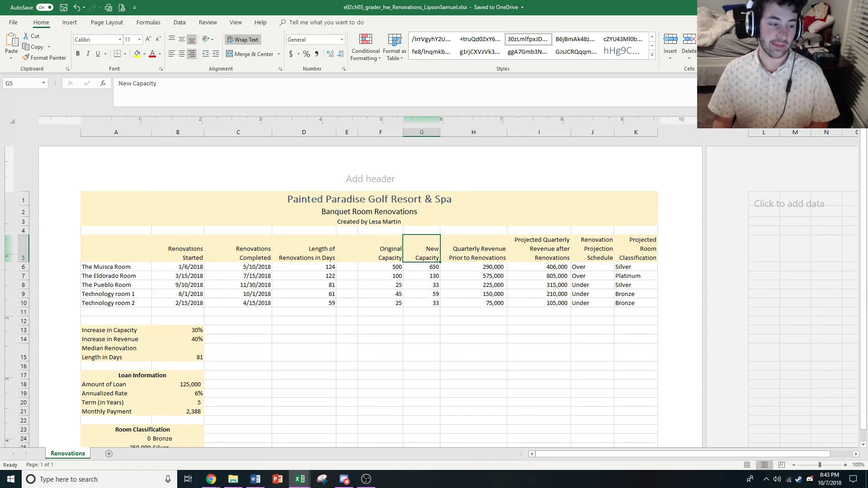
Switch to the e03ch05_grader_h1_CallCenter workbook and show its CallCenterReport sheet
key(alt+Tab)
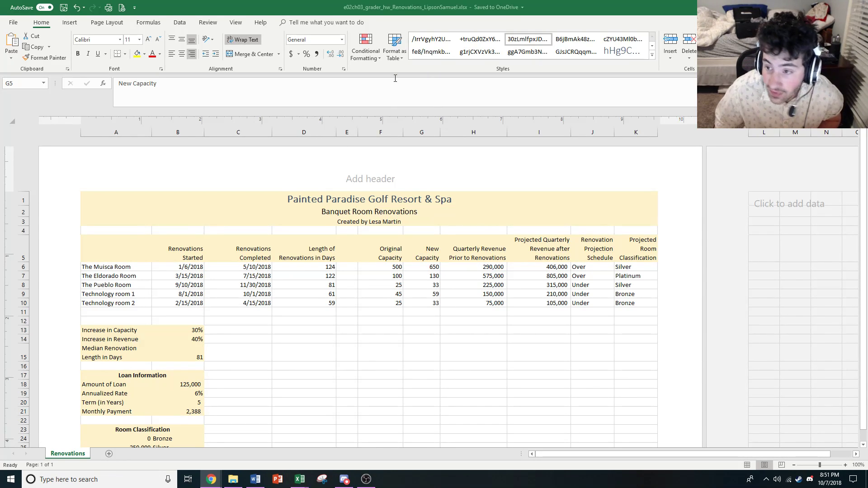
click(211, 480)
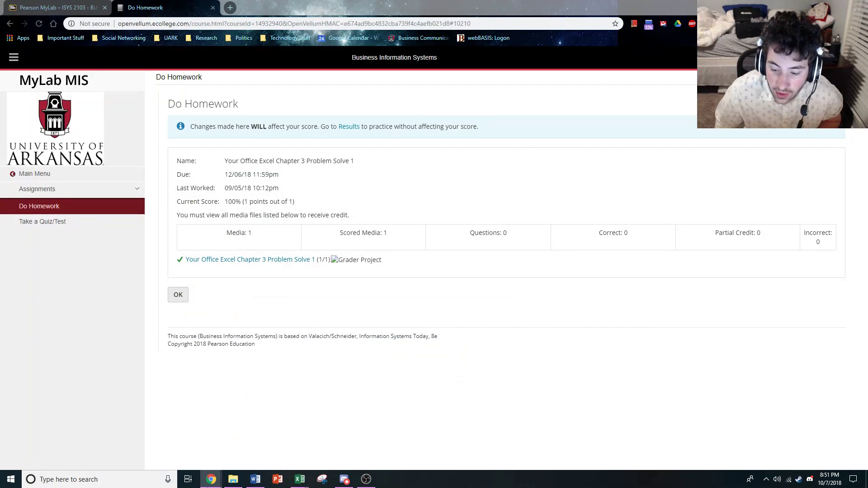
mouse_move(299, 480)
click(271, 437)
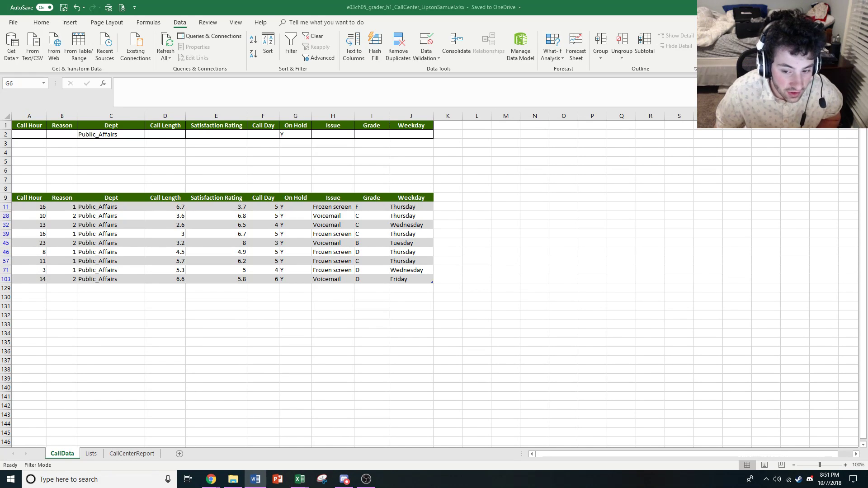
click(131, 454)
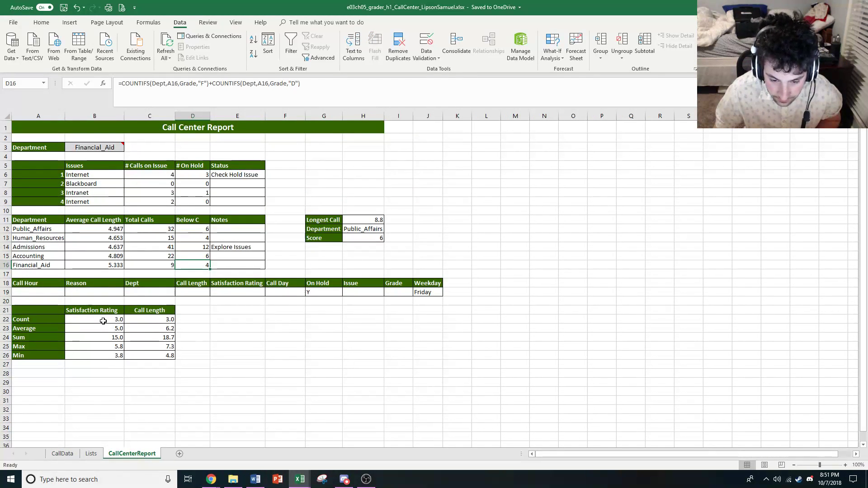
Compare the Count and Average formulas in the Satisfaction Rating and Call Length columns, cells B22 to C23
click(109, 317)
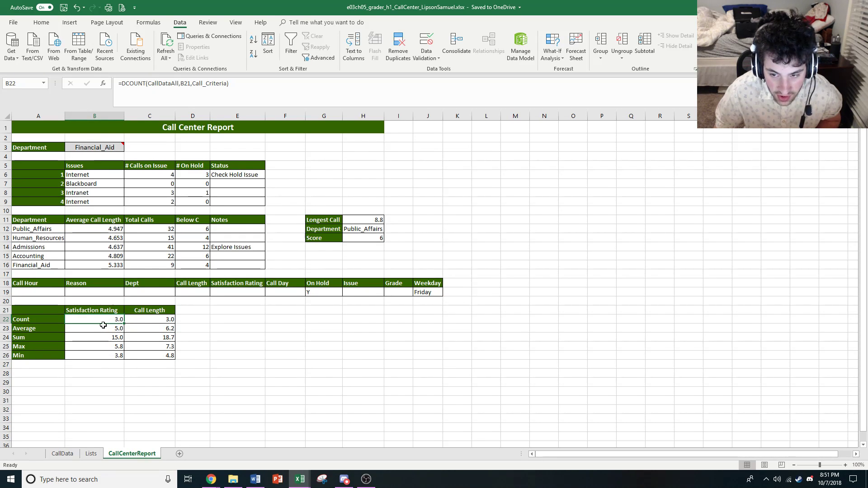
key(ctrl+c)
key(Right)
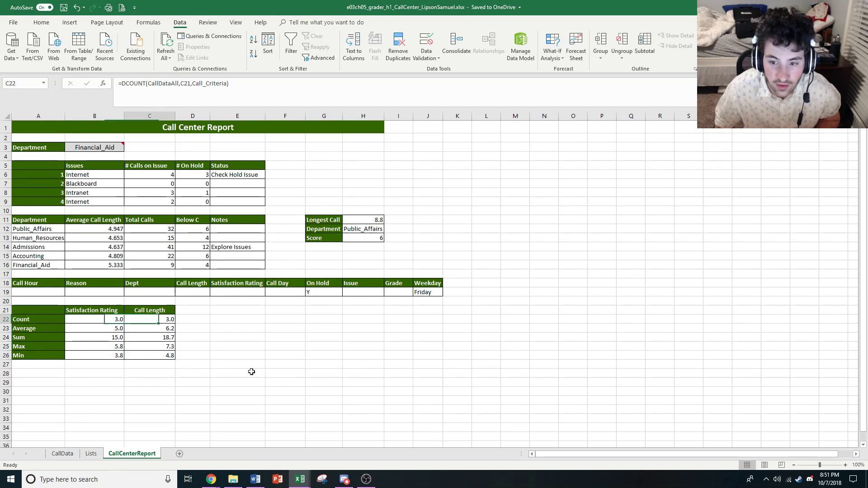
key(Left)
key(Right)
key(Left)
key(Down)
key(Right)
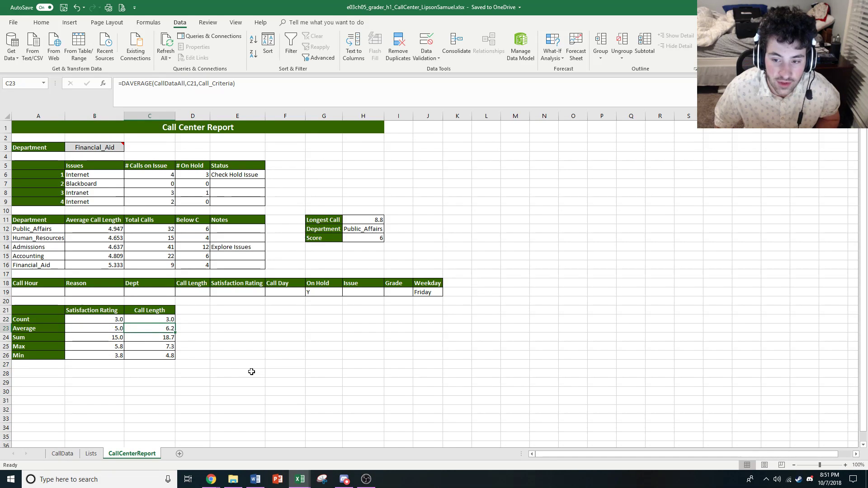
key(Left)
key(Right)
key(Left)
key(Up)
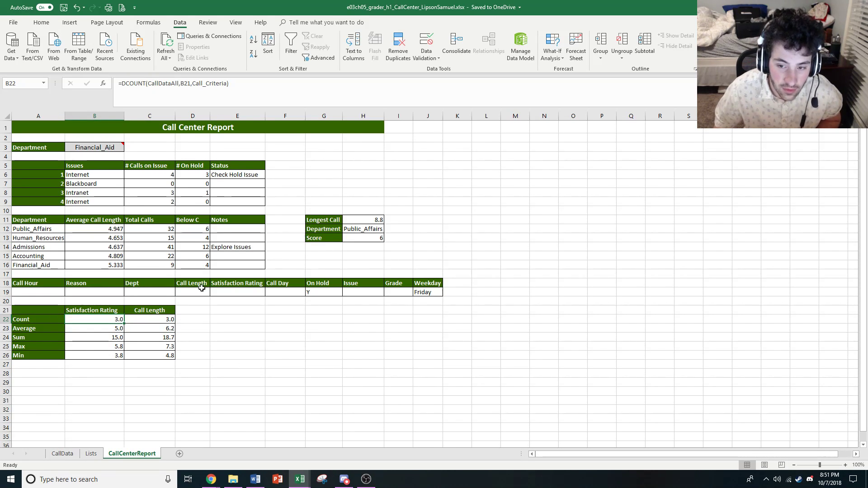
Examine the database, field and criteria arguments of the DCOUNT formula in B22, leaving it unedited
click(172, 80)
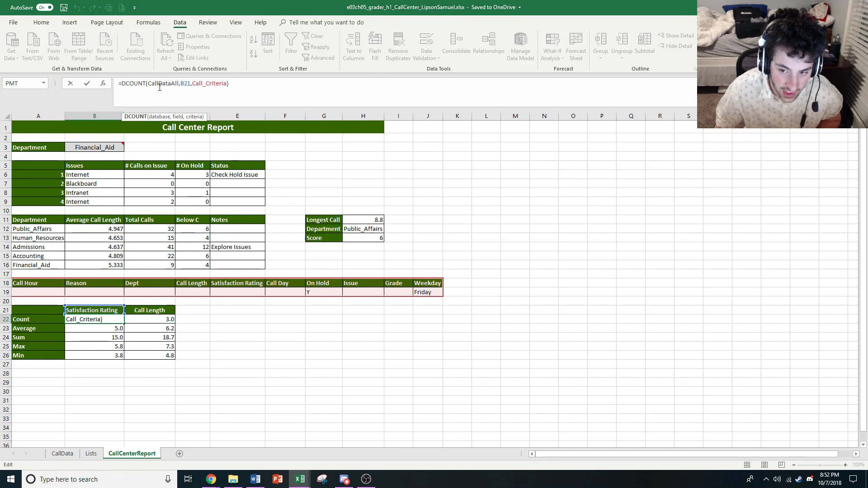
click(159, 84)
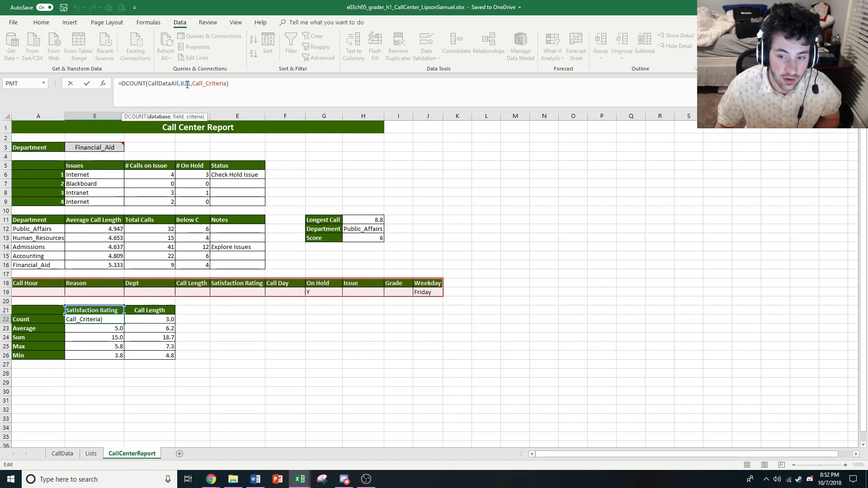
click(187, 85)
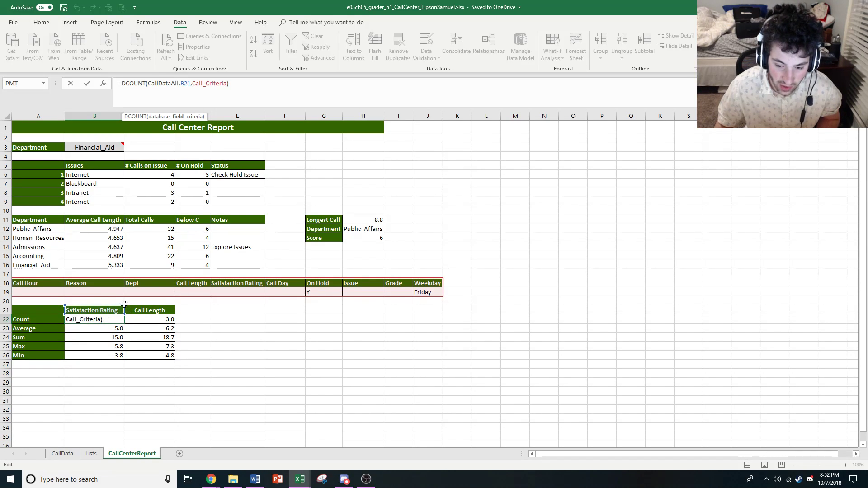
click(210, 84)
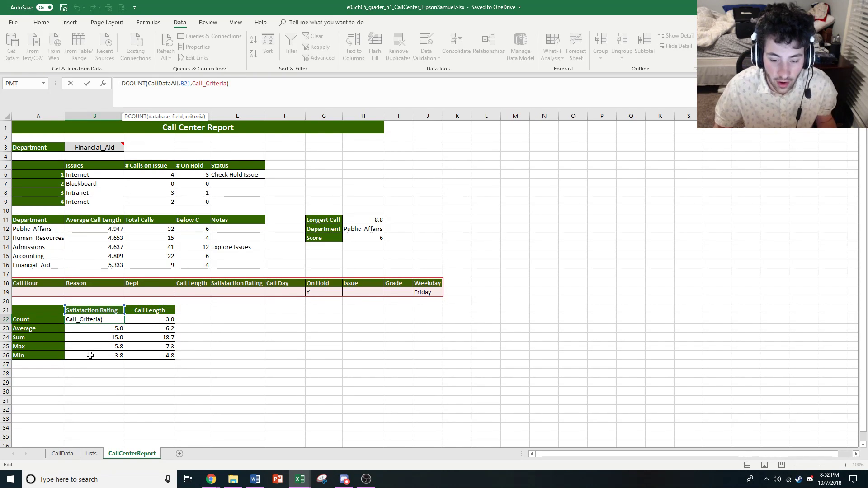
key(Escape)
Review the Average, Sum, Max and Min database formulas in the Satisfaction Rating column, B23 to B26
key(Down)
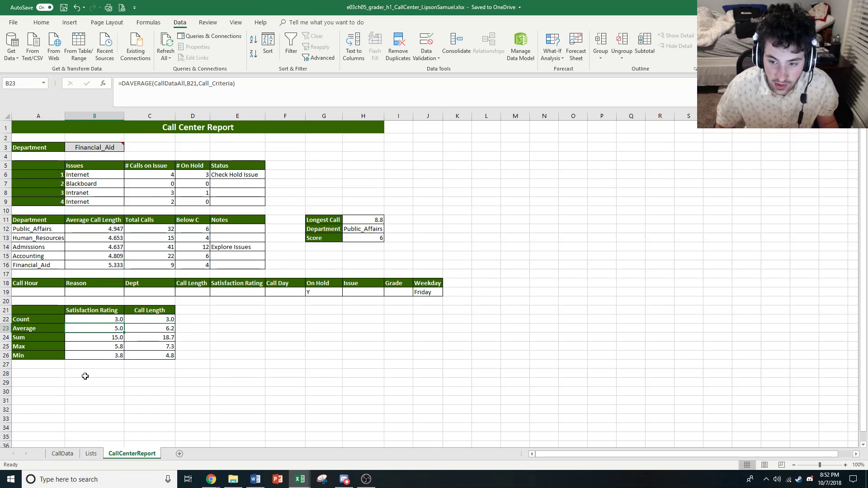
key(Down)
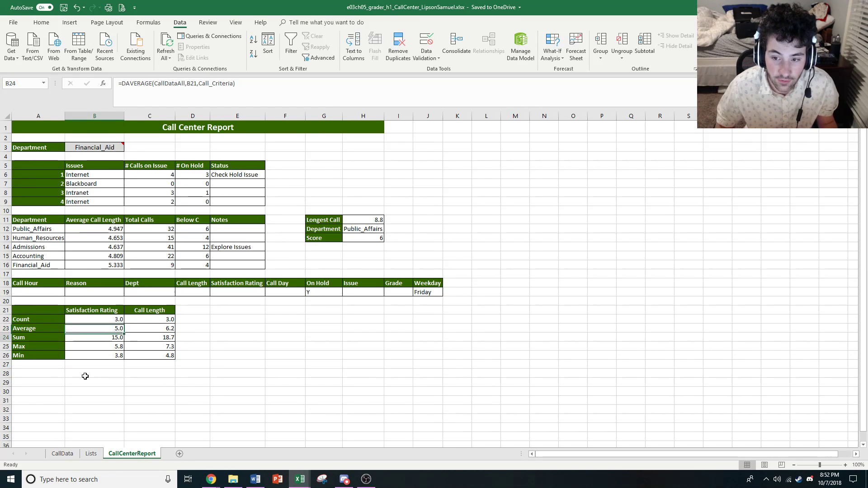
key(Down)
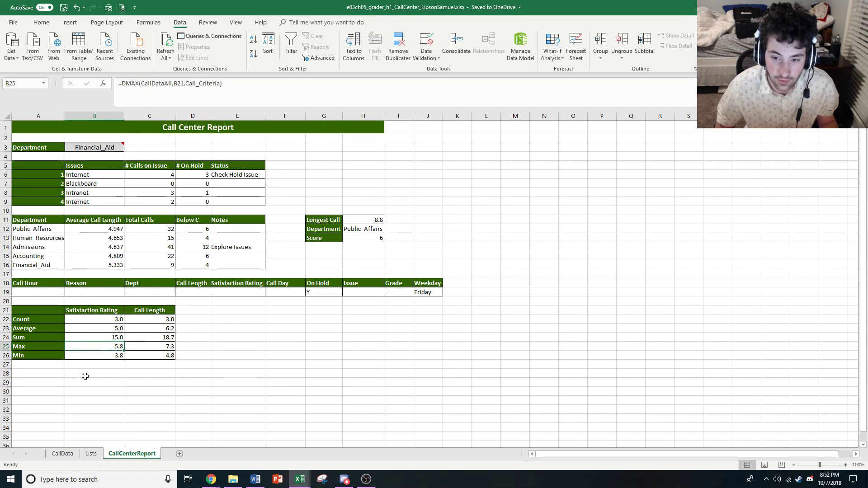
key(Down)
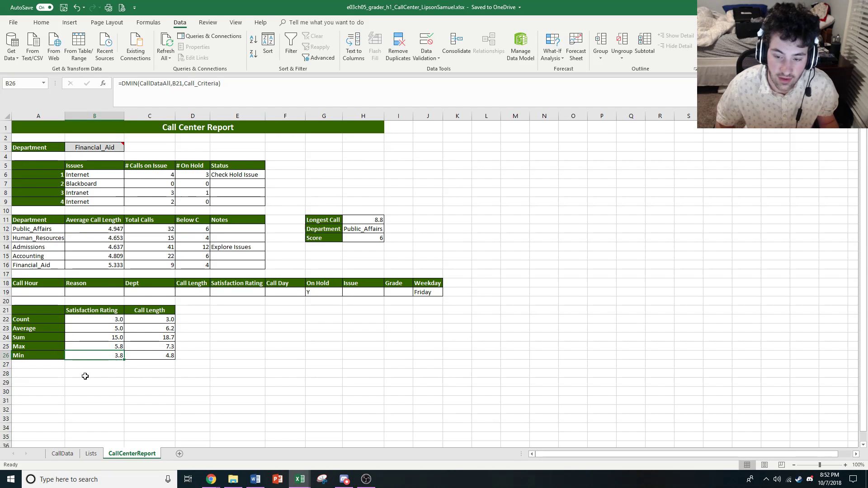
key(Up)
key(Up)
key(Up)
key(Up)
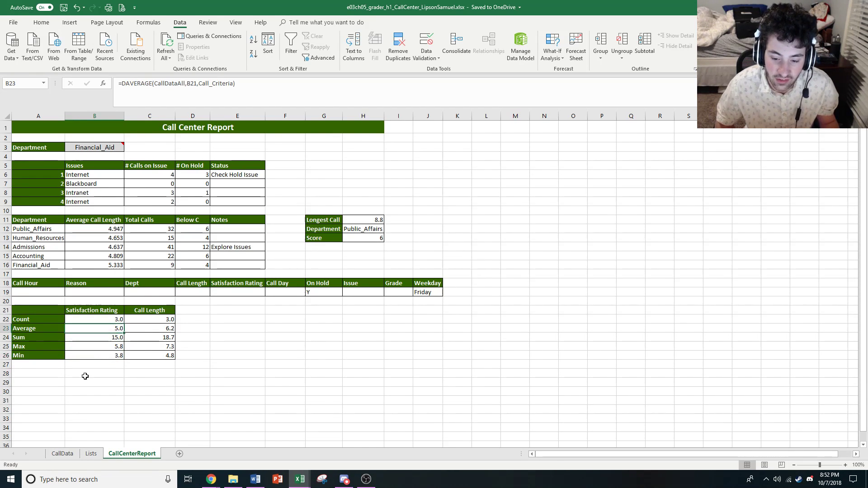
Review the database formulas in the Call Length column from Average in C23 through Min in C26
key(Right)
key(Down)
key(Down)
key(Down)
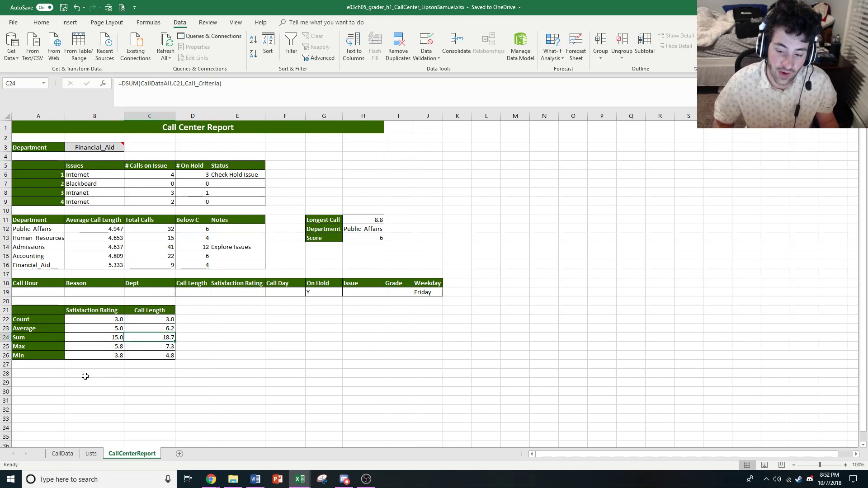
Examine how the DCOUNT formula in C22 uses the Call Length header in C21 as its field argument
key(Up)
key(Up)
key(Up)
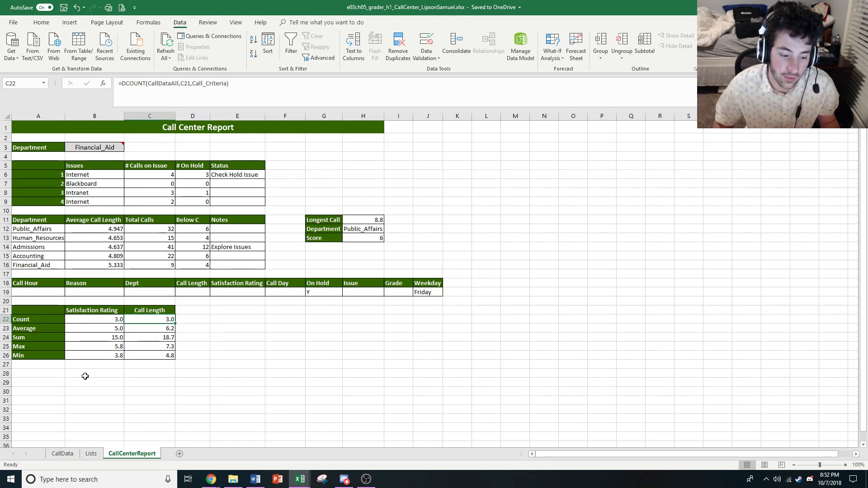
key(Up)
key(Down)
key(Up)
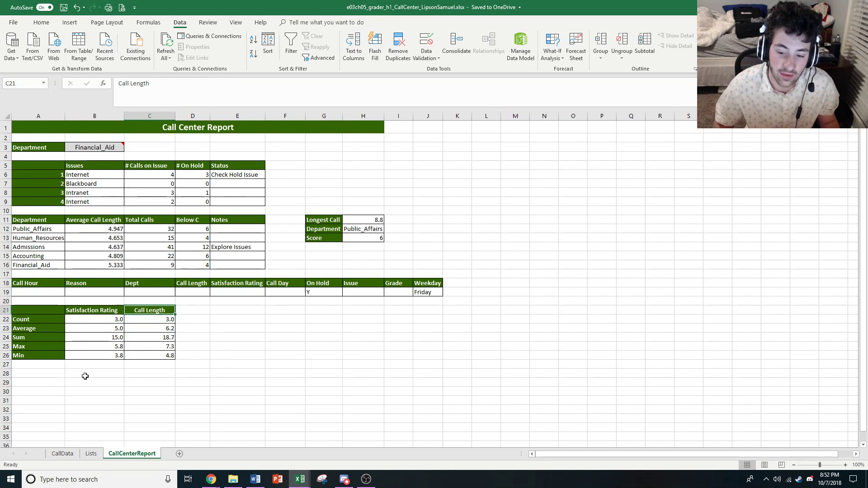
key(Down)
key(Up)
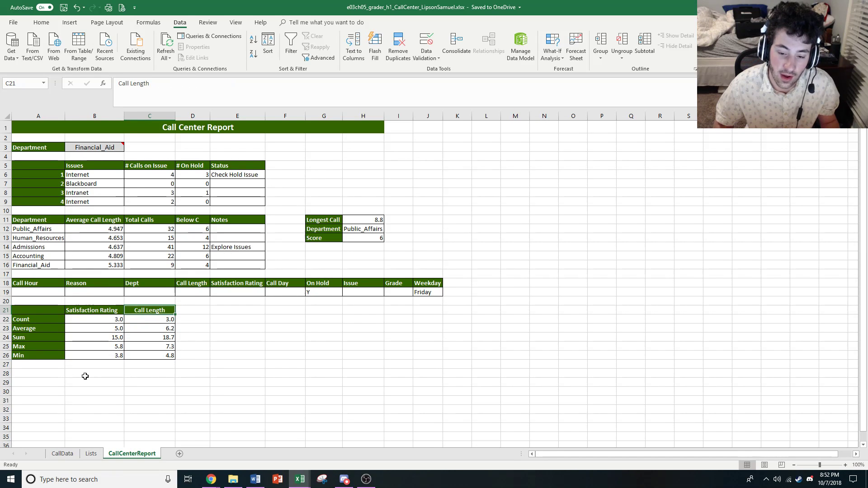
key(Down)
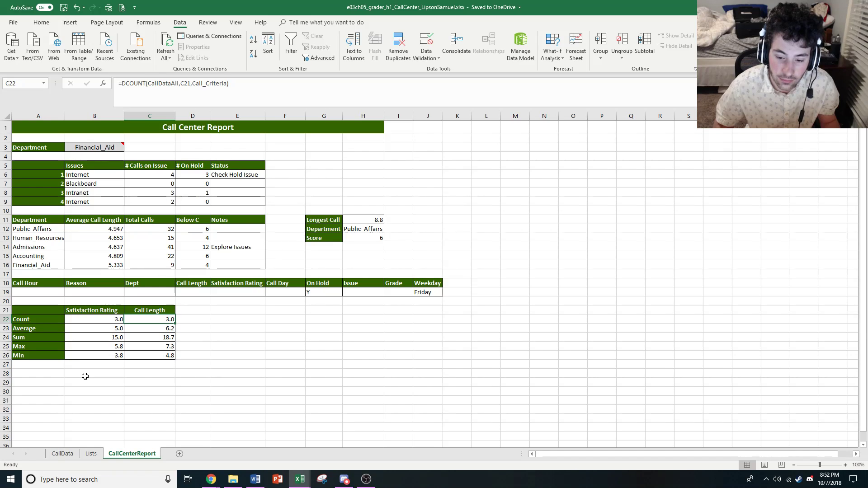
key(Up)
key(Down)
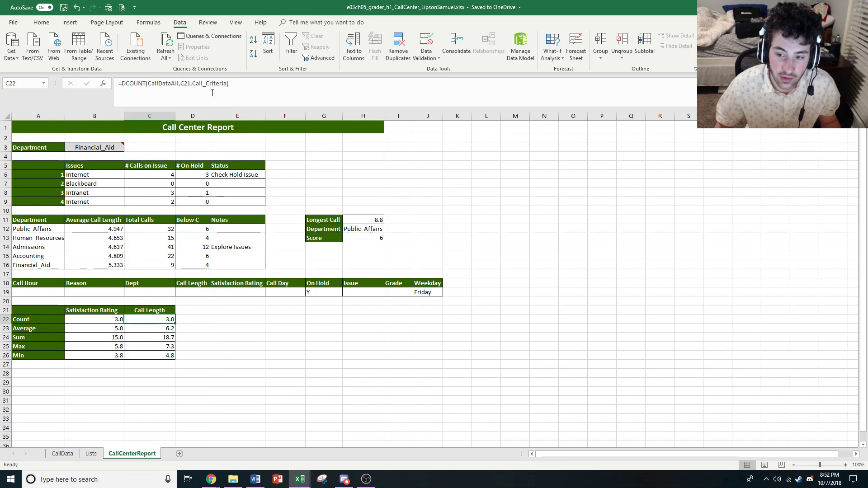
Look up the range that the defined name Call_Criteria refers to in the Name Manager, then close it
click(149, 23)
click(252, 51)
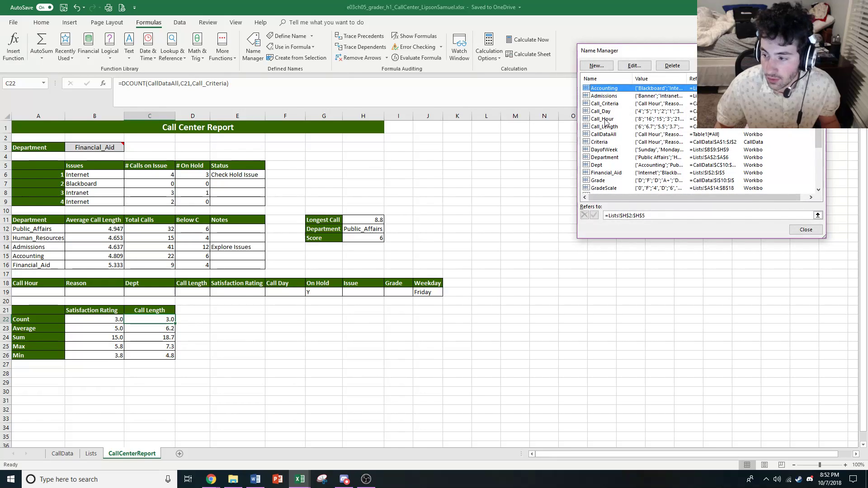
click(611, 104)
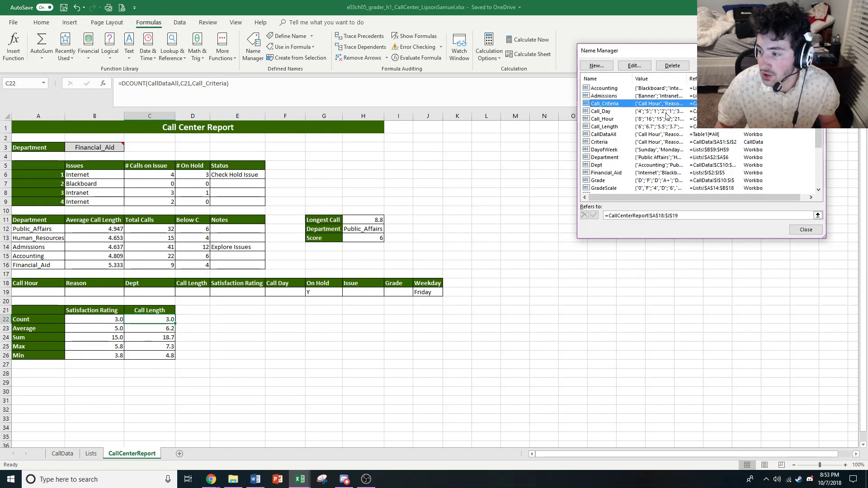
drag(688, 79, 709, 78)
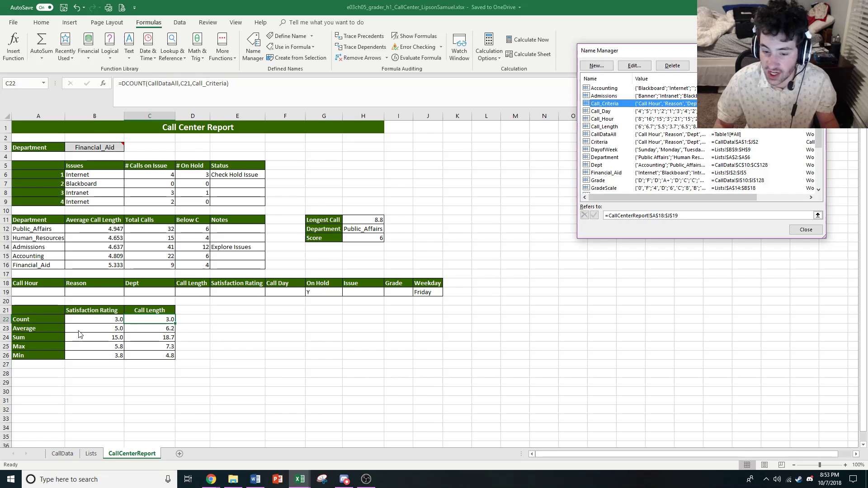
click(806, 229)
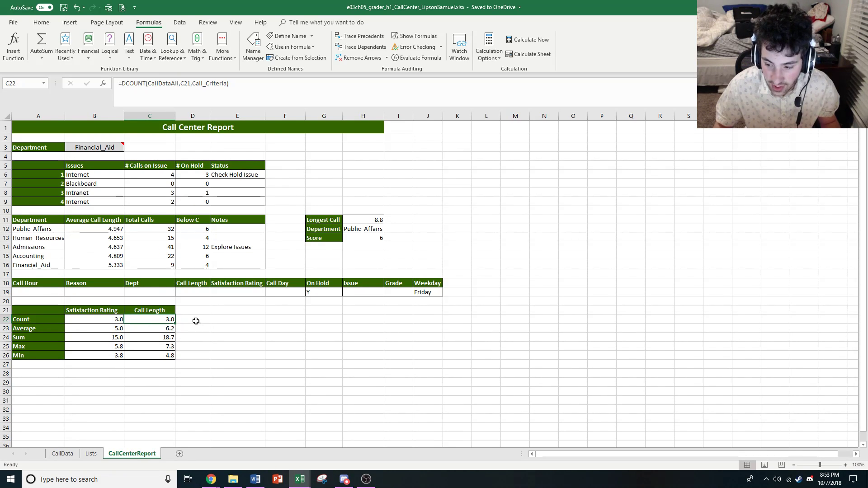
View the CallData sheet, then compare the Call Length criteria cell D19, header C21 and DCOUNT formula C22 on CallCenterReport
click(68, 454)
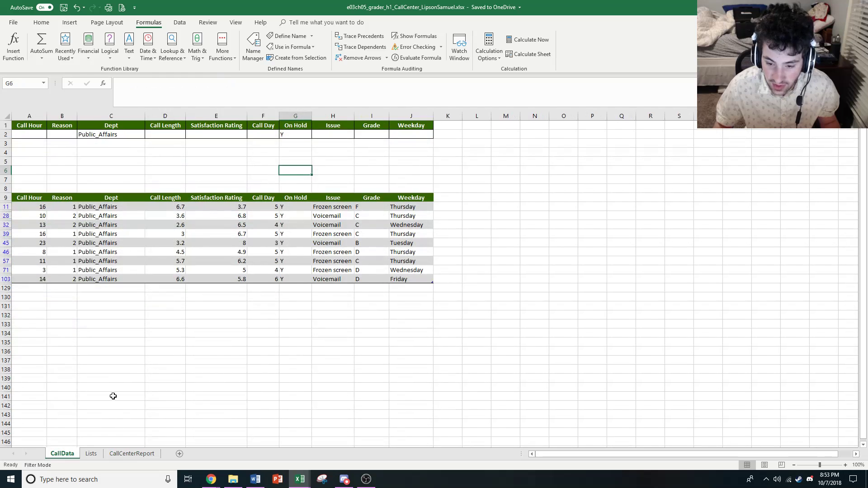
click(132, 453)
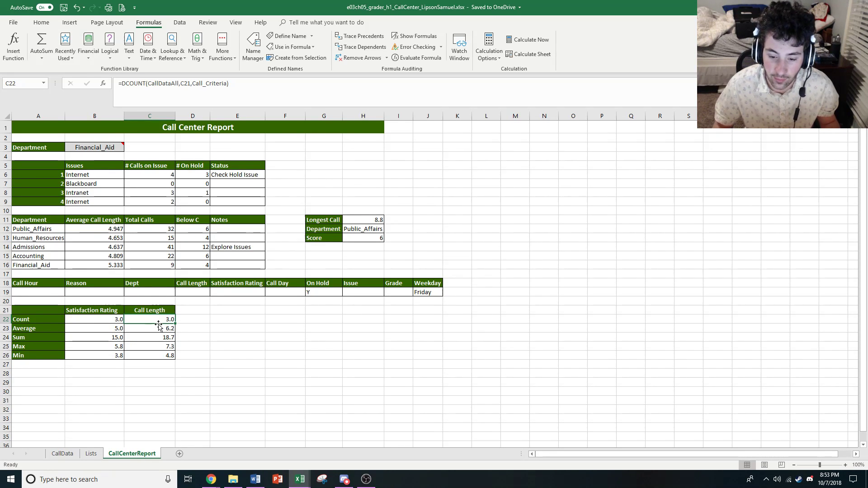
click(182, 293)
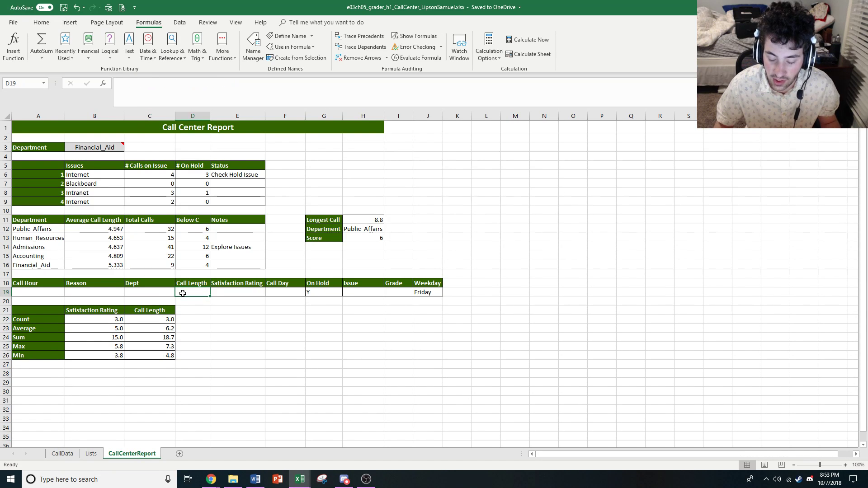
click(161, 312)
click(153, 320)
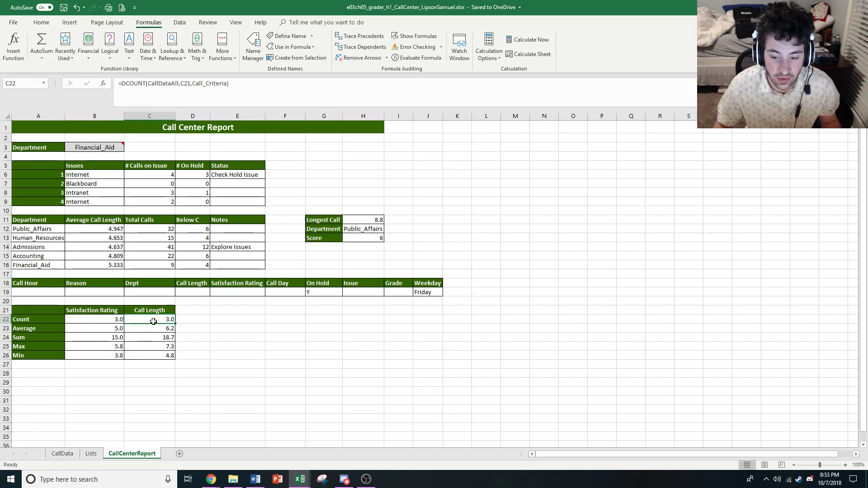
Review the Satisfaction Rating database formulas again, from the Count in B22 down to the Min in B26
key(Left)
key(Down)
key(Down)
key(Down)
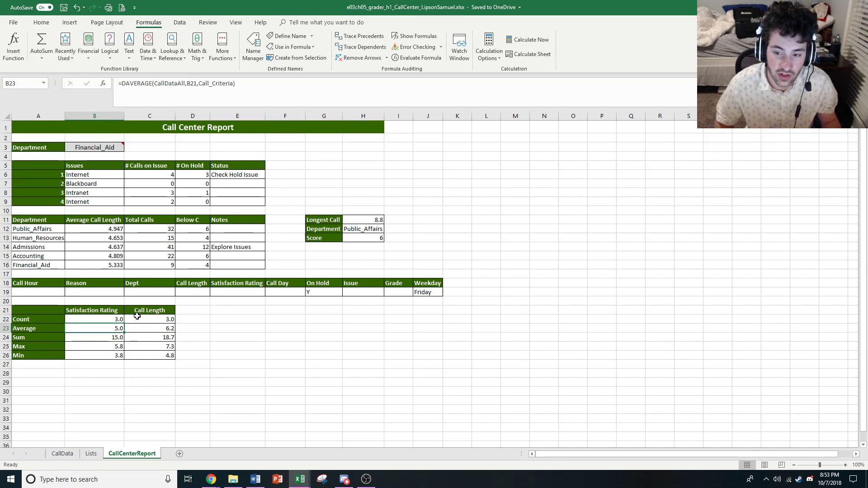
key(Down)
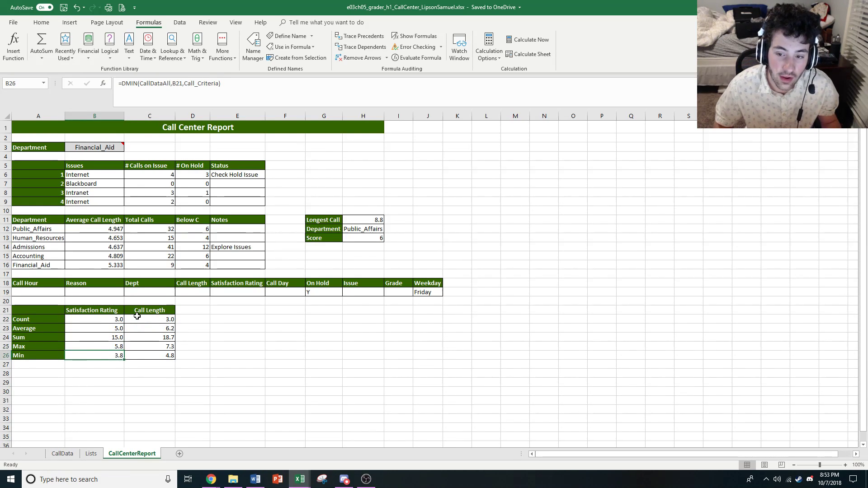
key(Up)
key(Up)
key(Up)
key(Up)
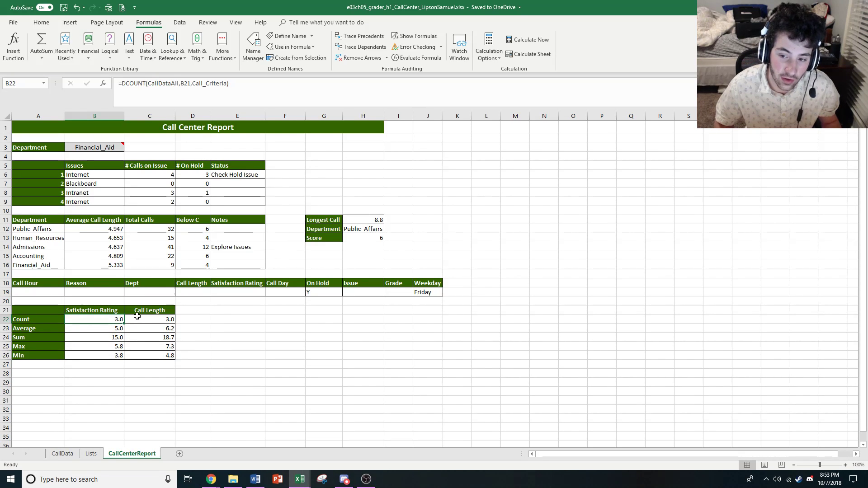
key(Down)
key(Down)
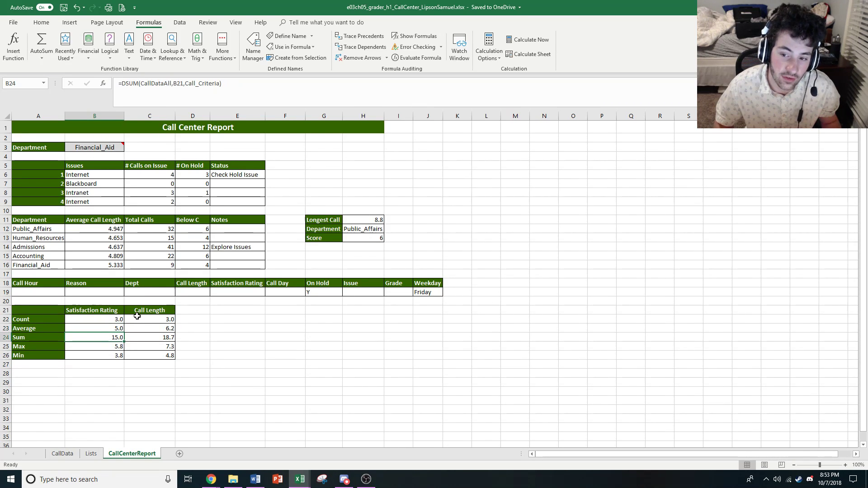
Compare the Satisfaction Rating header in B21 with the field argument of the DCOUNT formula in B22
key(Up)
key(Up)
key(Up)
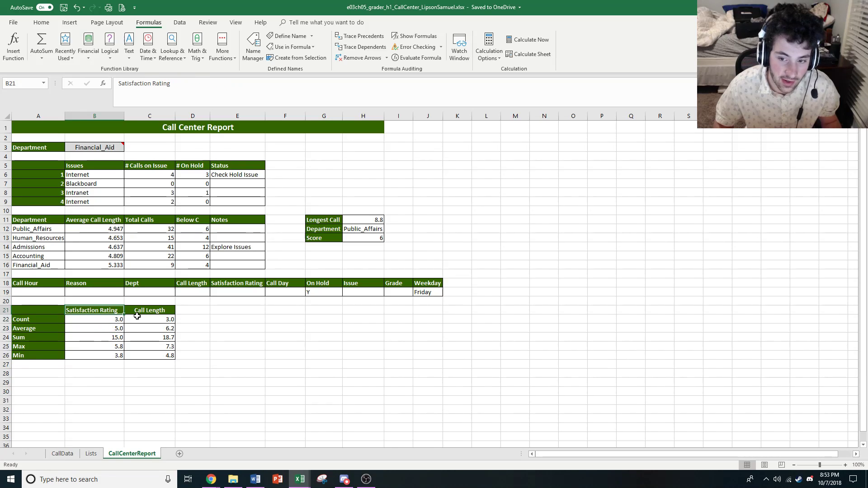
key(Down)
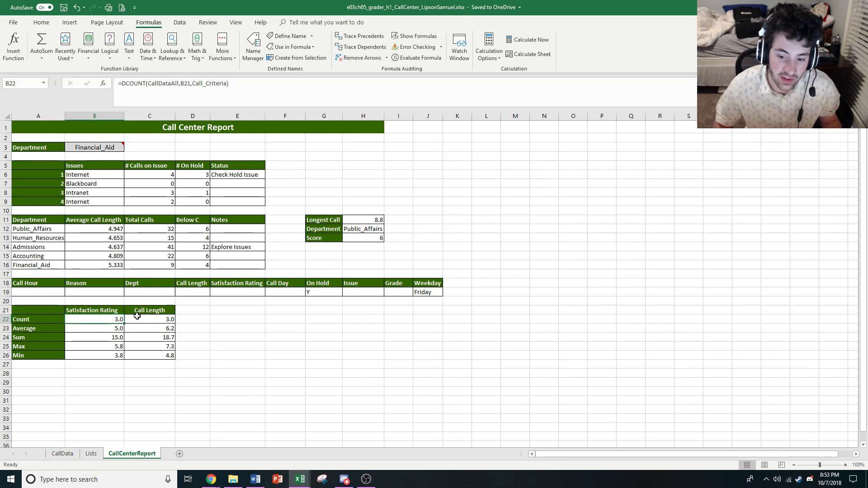
key(Up)
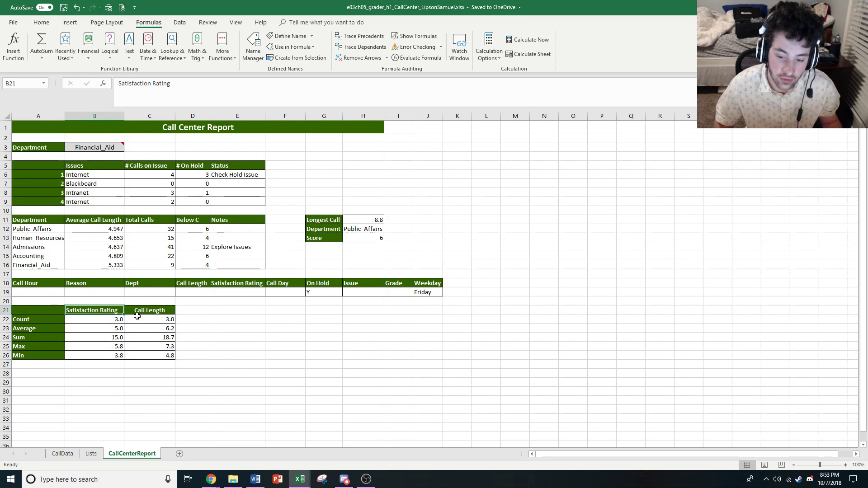
key(Down)
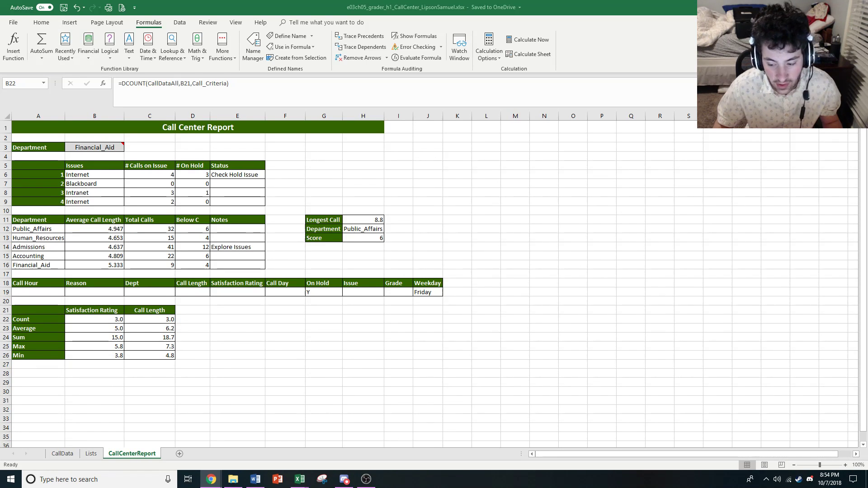
Close the Chapter 3 Renovations workbook, leaving the CallCenter workbook open
right_click(300, 479)
click(300, 480)
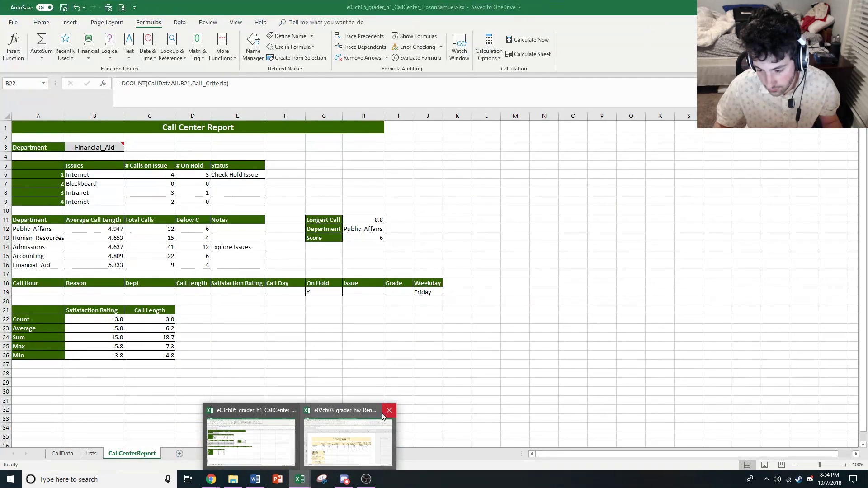
click(389, 411)
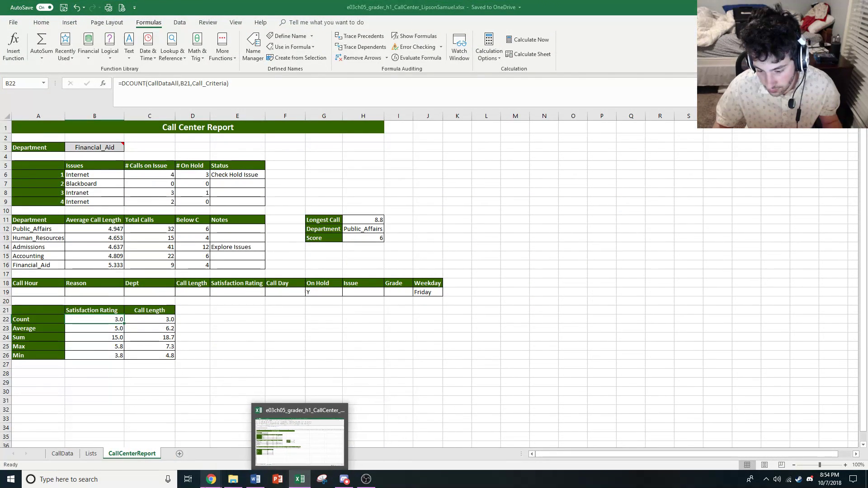
click(233, 480)
right_click(233, 479)
click(234, 463)
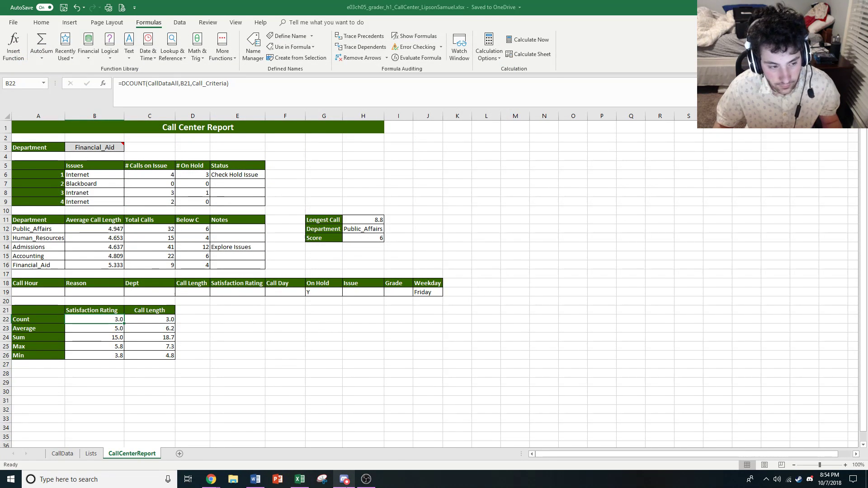
mouse_move(345, 487)
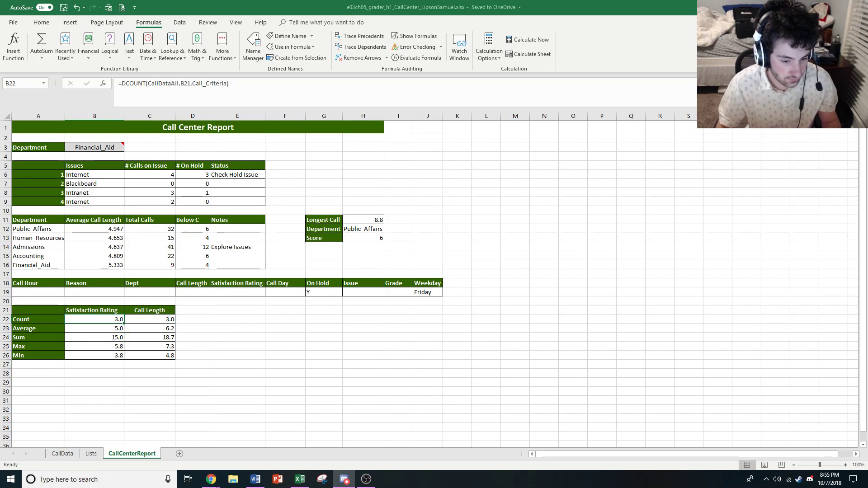
key(alt+Tab)
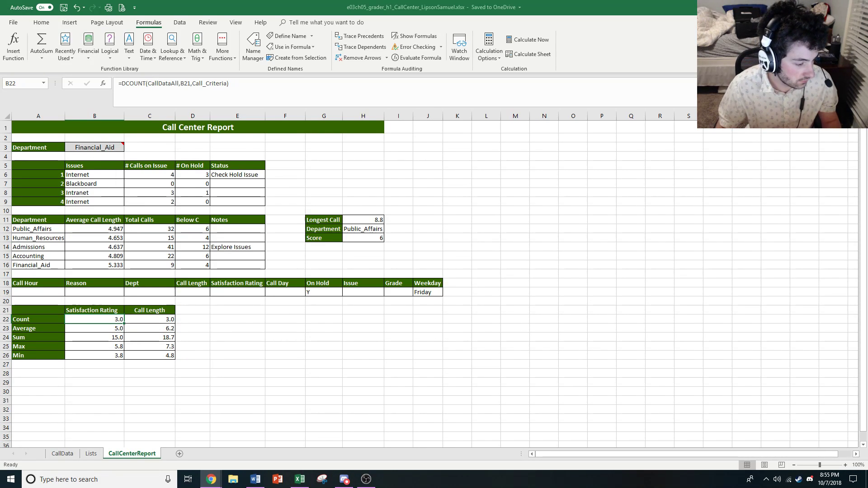
key(alt+Tab)
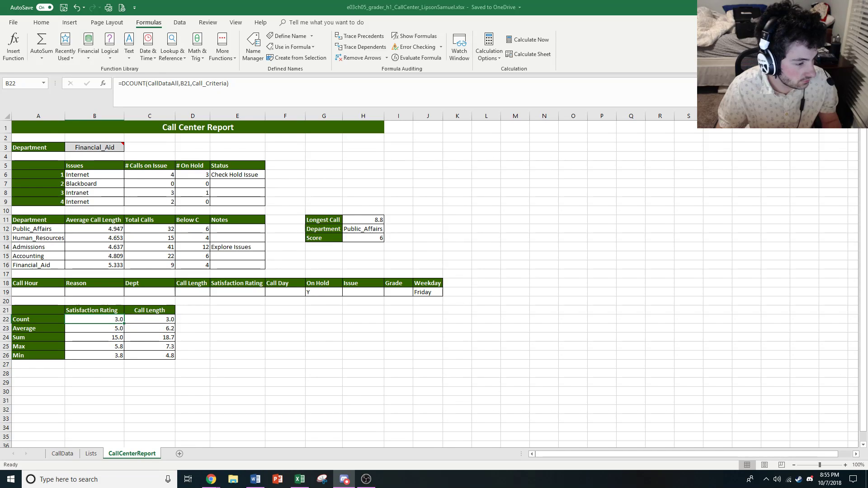
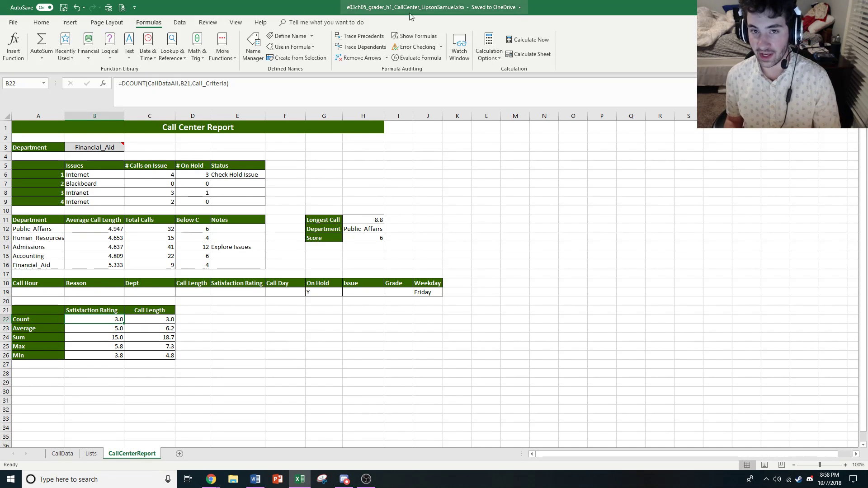
Switch to Chrome, open the Your Office Excel Chapter 3 Problem Solve 1 project, and read its assignment instructions through the DATEDIF step
click(459, 45)
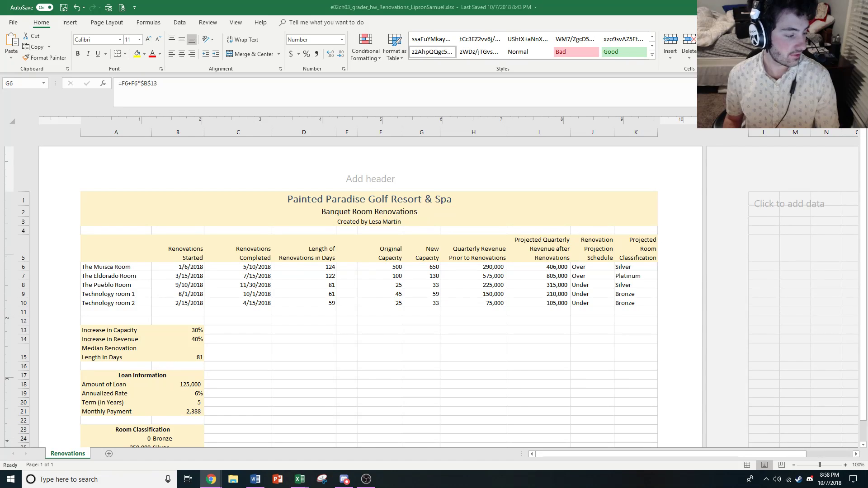
key(alt+Tab)
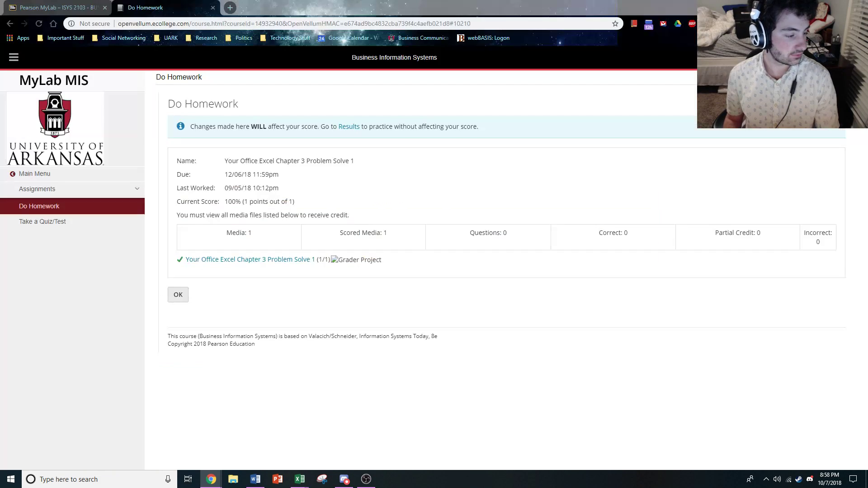
click(234, 261)
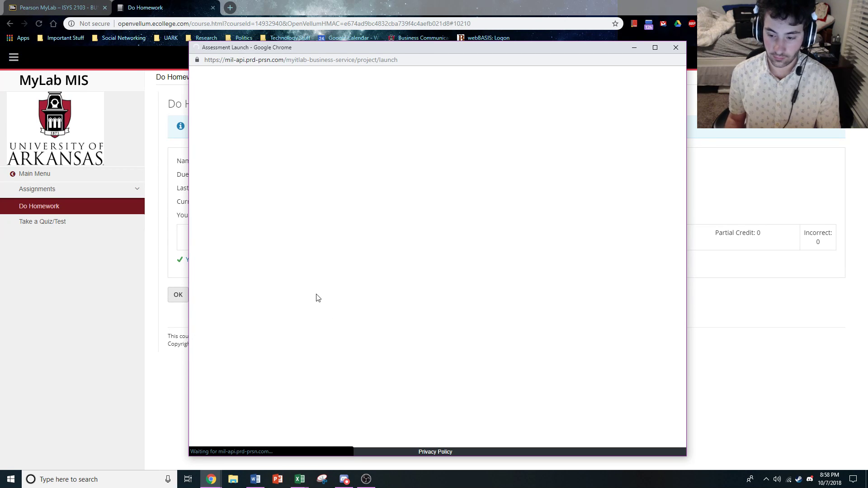
click(366, 302)
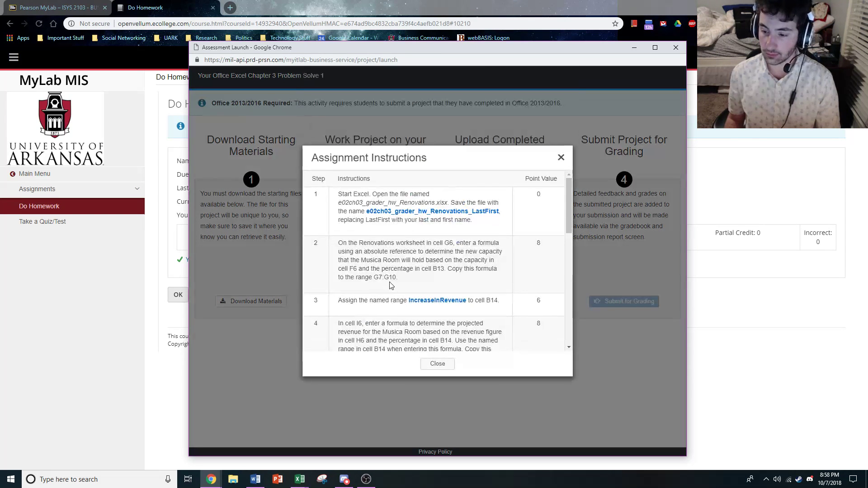
scroll(392, 286, down, 3)
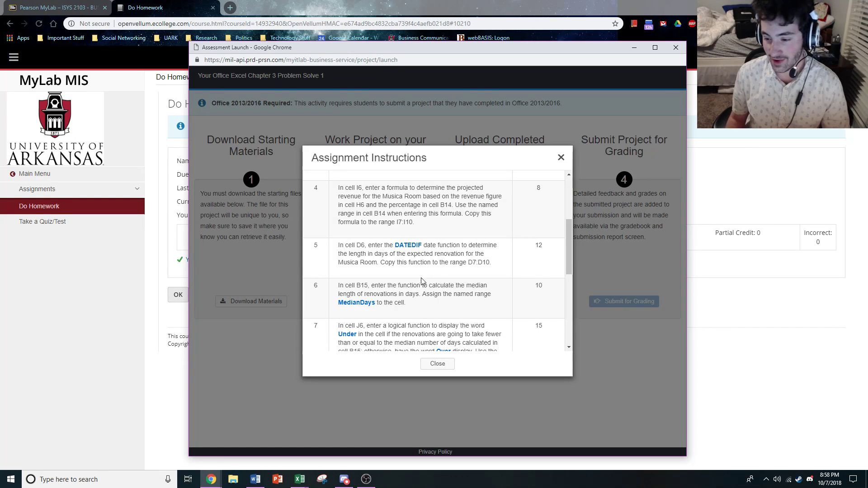
click(438, 364)
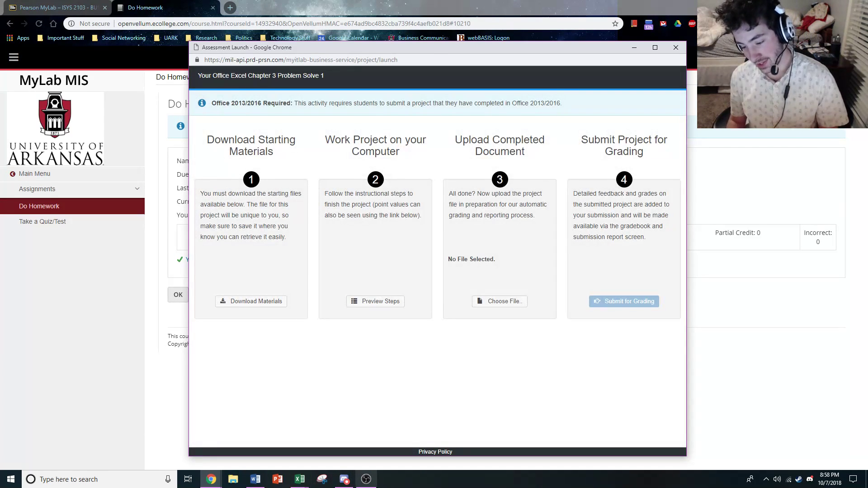
Return to the Chapter 3 Renovations workbook and examine the B6 and C6 date arguments of the DATEDIF formula in D6
mouse_move(299, 479)
click(355, 428)
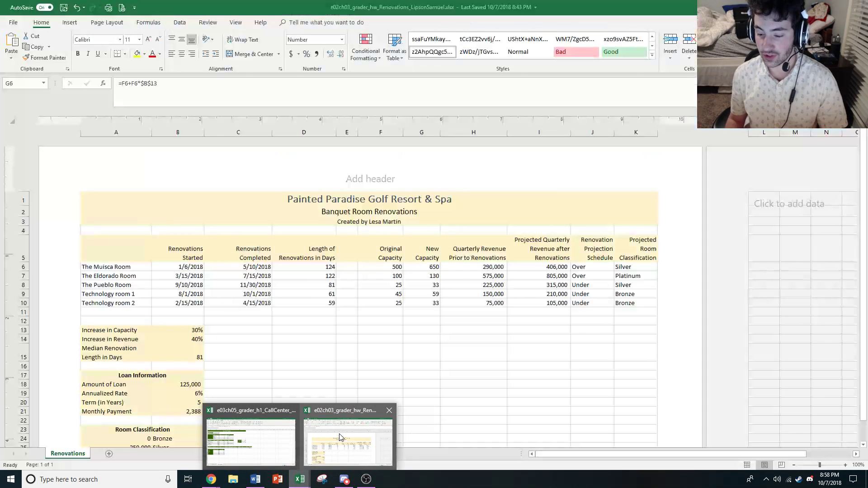
click(317, 270)
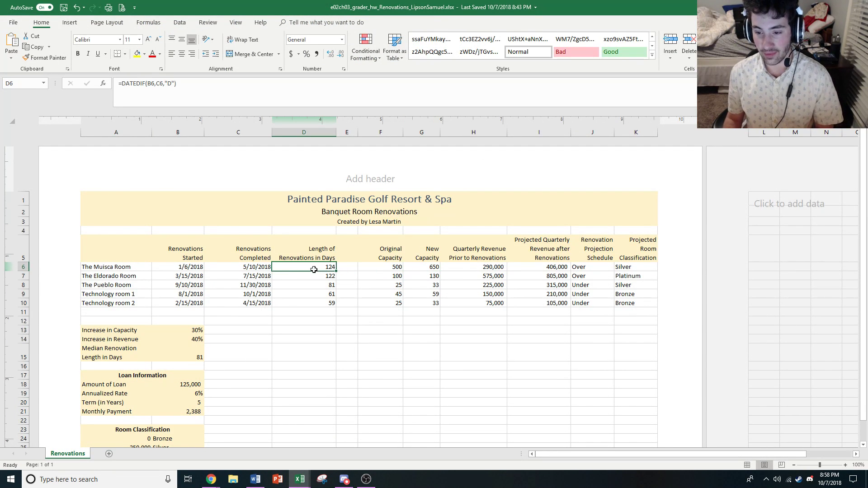
click(126, 89)
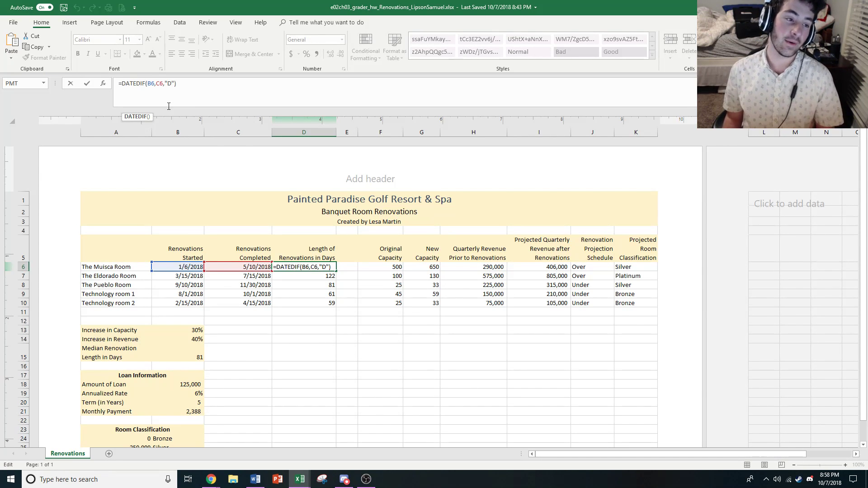
click(152, 85)
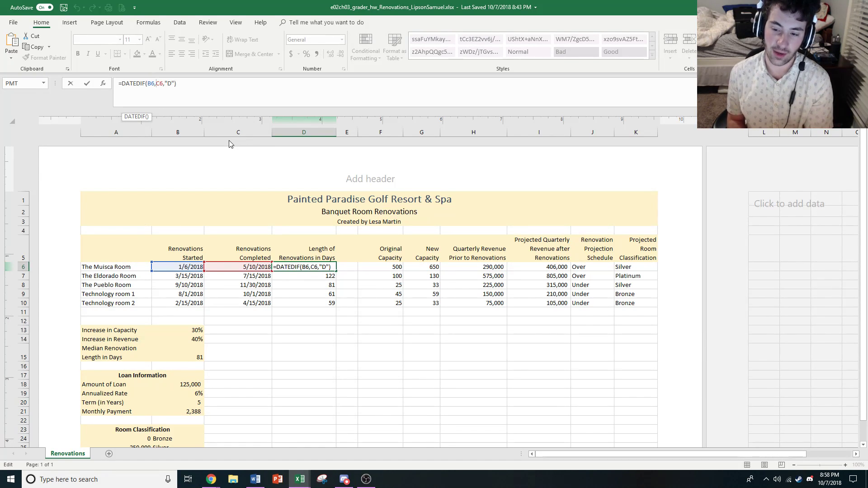
key(ctrl+Return)
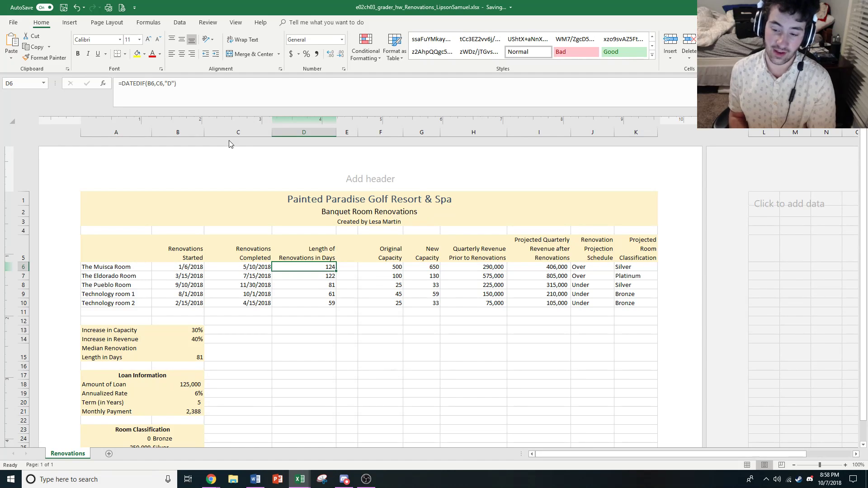
Inspect the "D" interval argument of the DATEDIF formula in D6, including its quotation marks
click(152, 83)
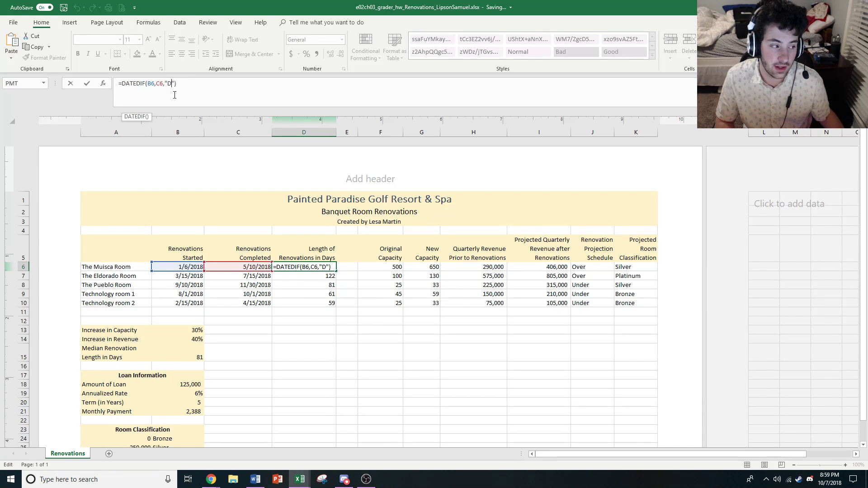
key(End)
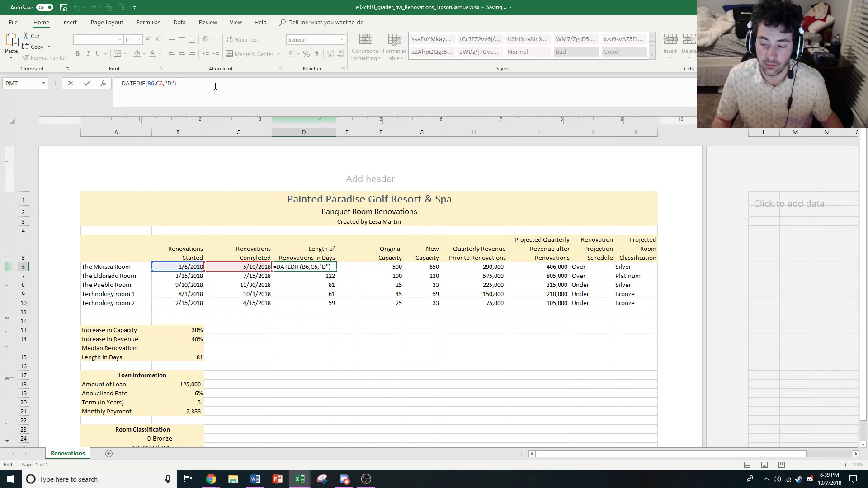
right_click(166, 85)
click(171, 83)
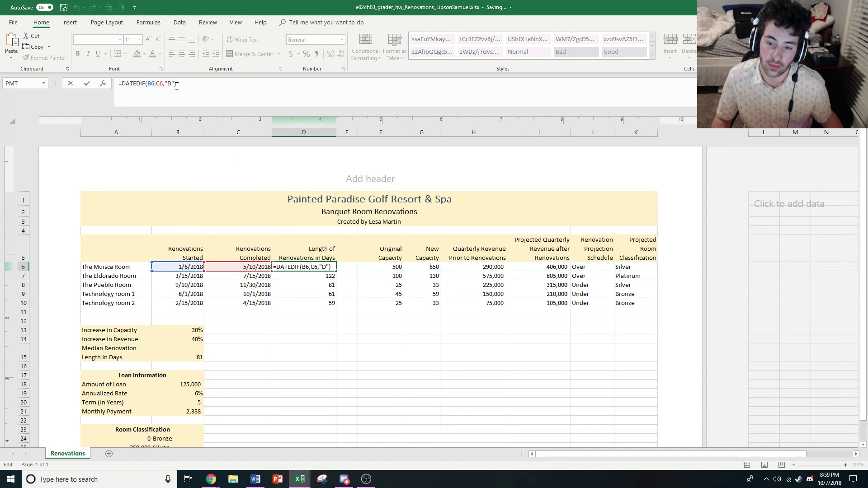